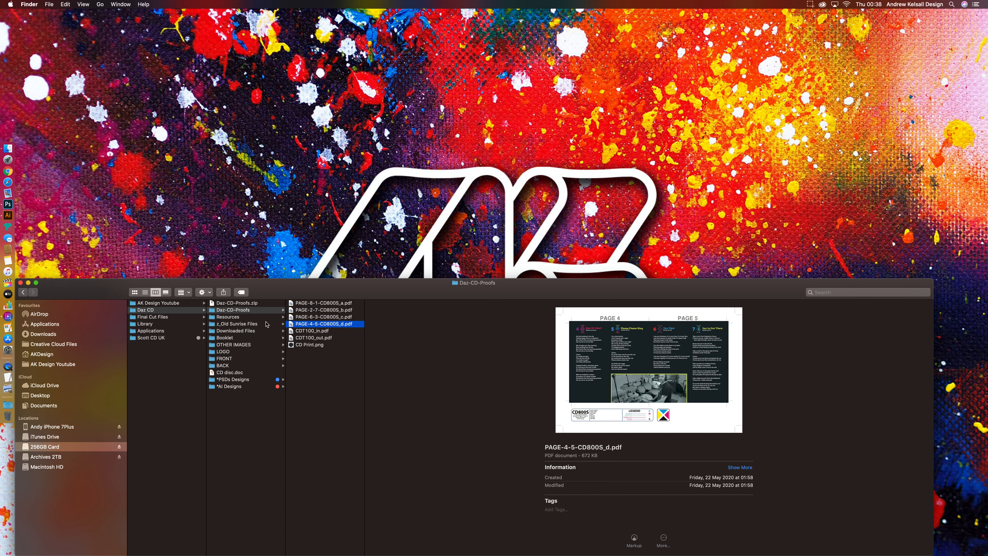
Reposition and enlarge the file browser window, and open the New Templates folder inside *AI Designs.
drag(295, 291, 295, 263)
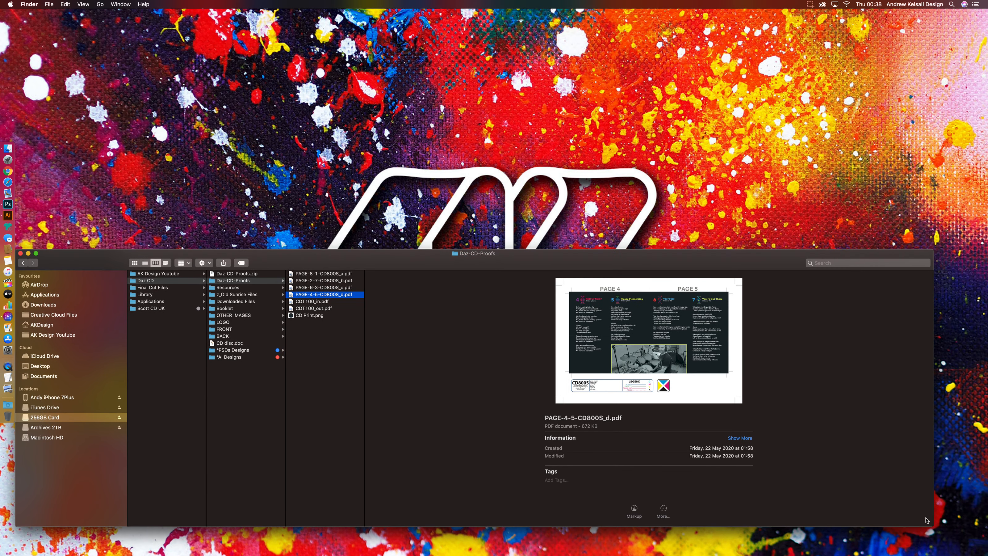
drag(926, 520, 923, 552)
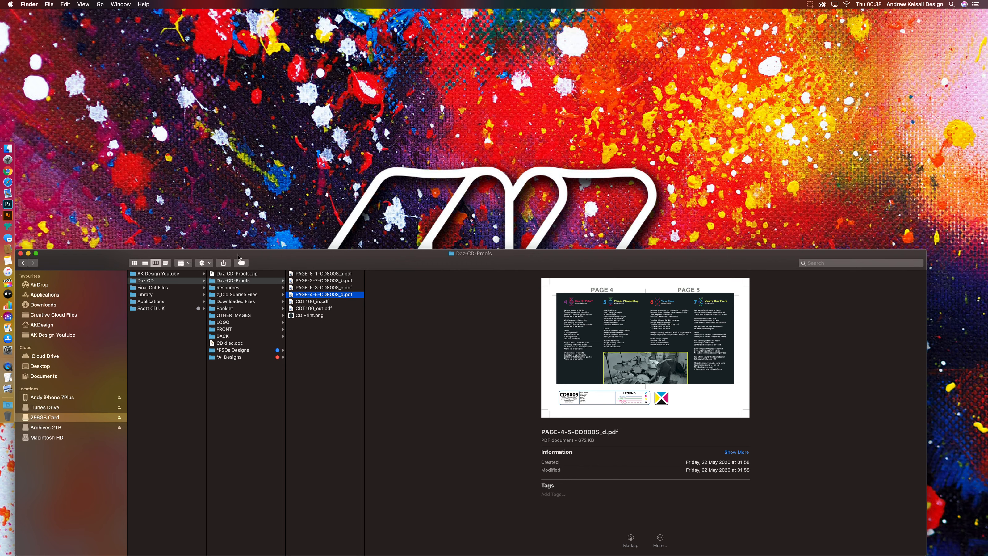
click(236, 357)
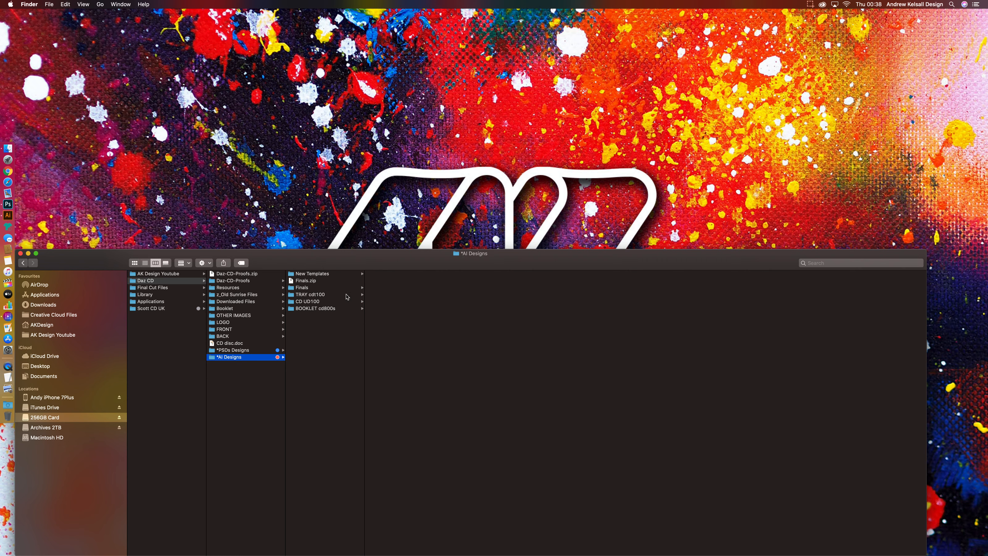
click(332, 288)
click(330, 274)
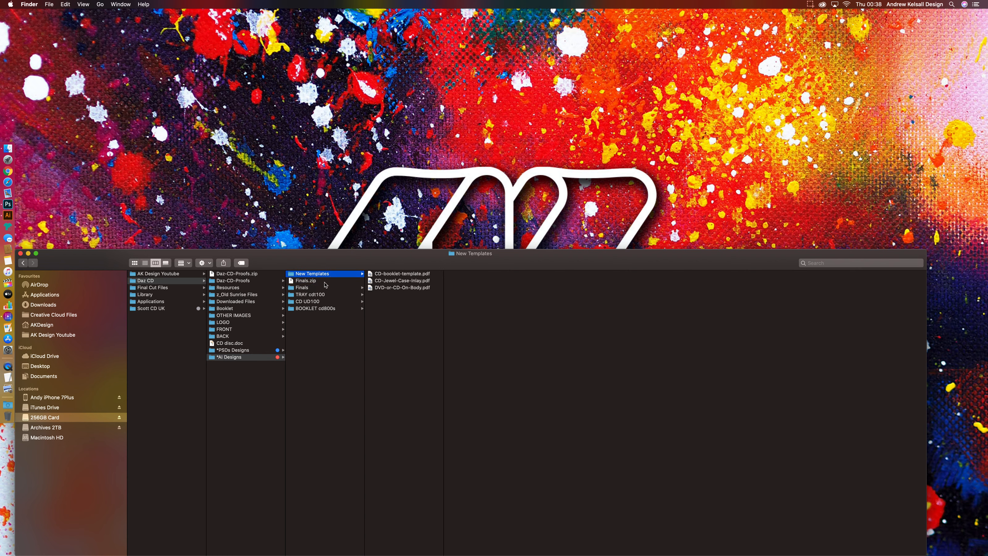
Preview CD-booklet-template.pdf, CD-Jewel-Case-Inlay.pdf and DVD-or-CD-On-Body.pdf in turn with Quick Look, leaving the file names unchanged.
click(401, 274)
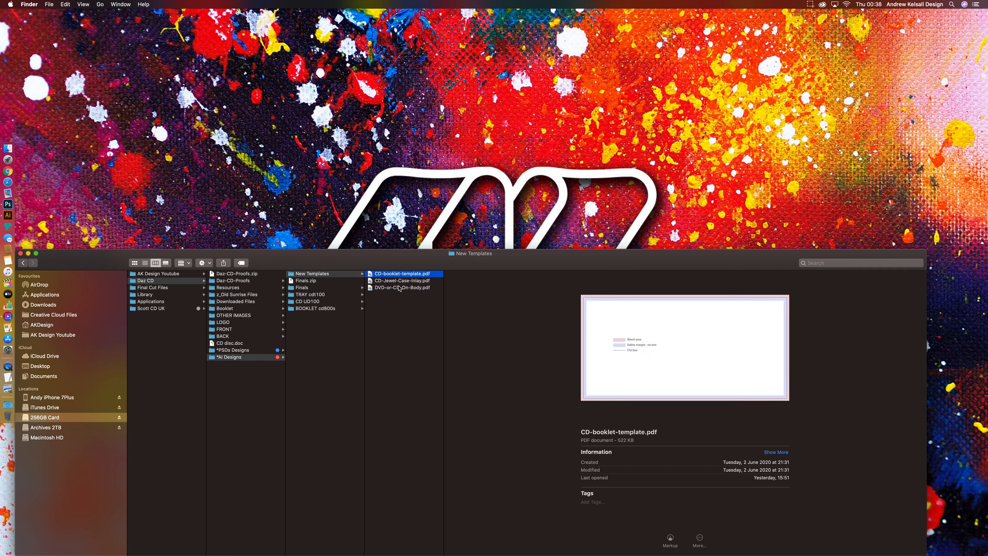
key(Return)
key(BackSpace)
key(super+z)
key(Return)
key(space)
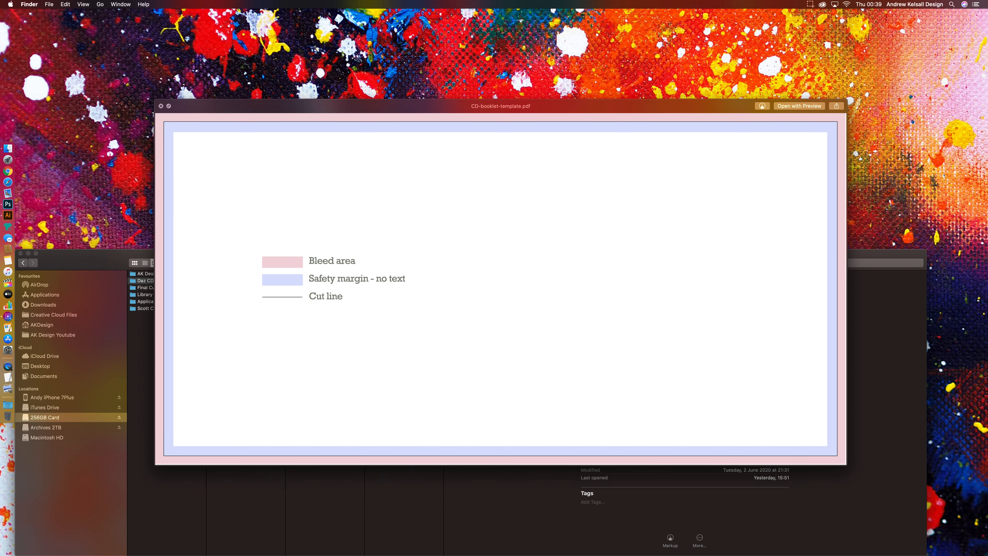
key(Down)
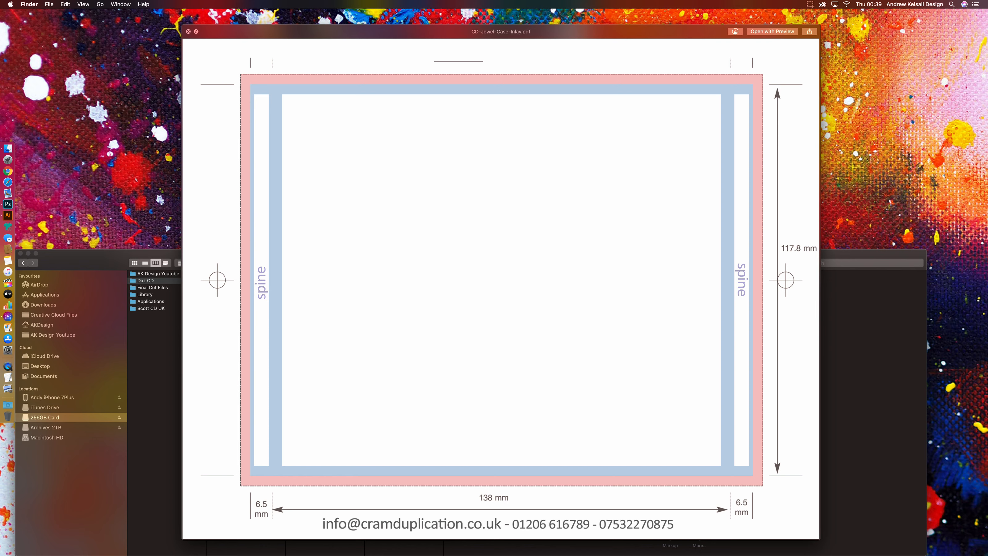
key(Down)
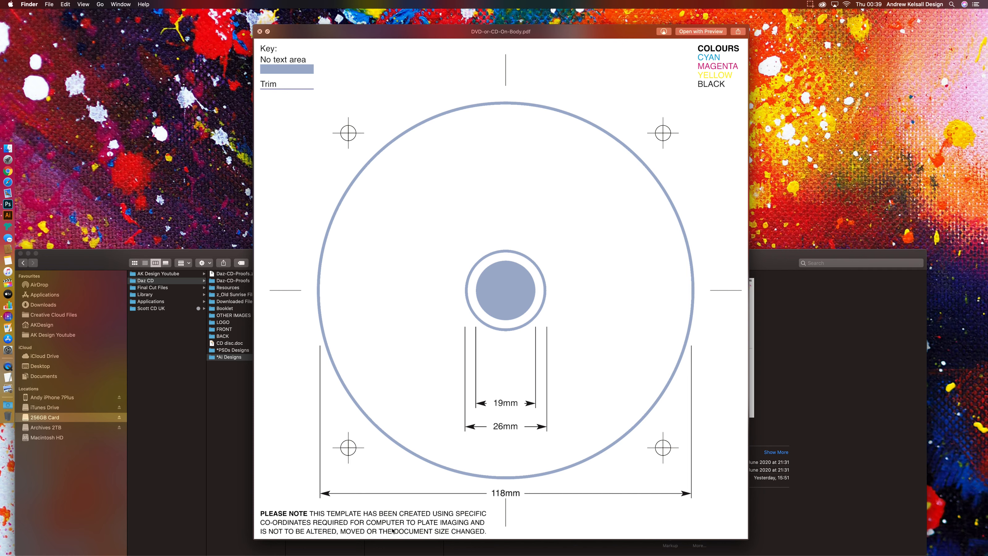
drag(366, 523, 361, 515)
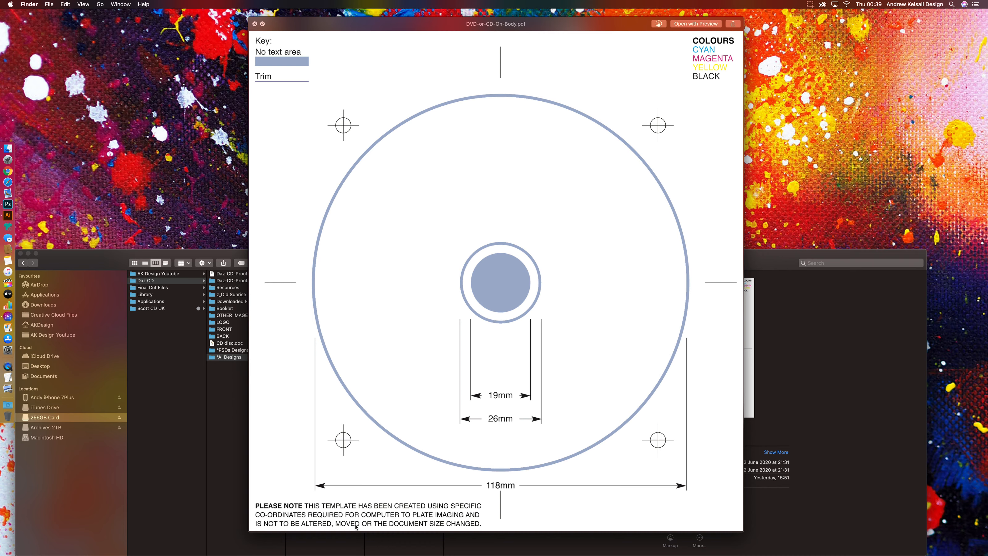
key(space)
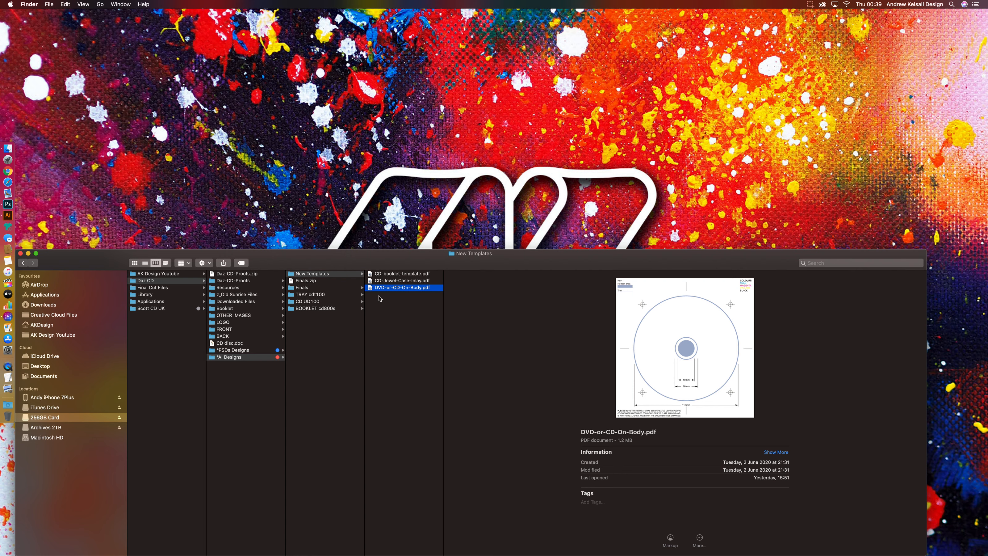
Open all three template PDFs from the 256GB Card in Illustrator, accepting the PDF reinterpretation warnings.
click(380, 309)
click(373, 300)
drag(374, 293, 379, 273)
drag(379, 280, 7, 215)
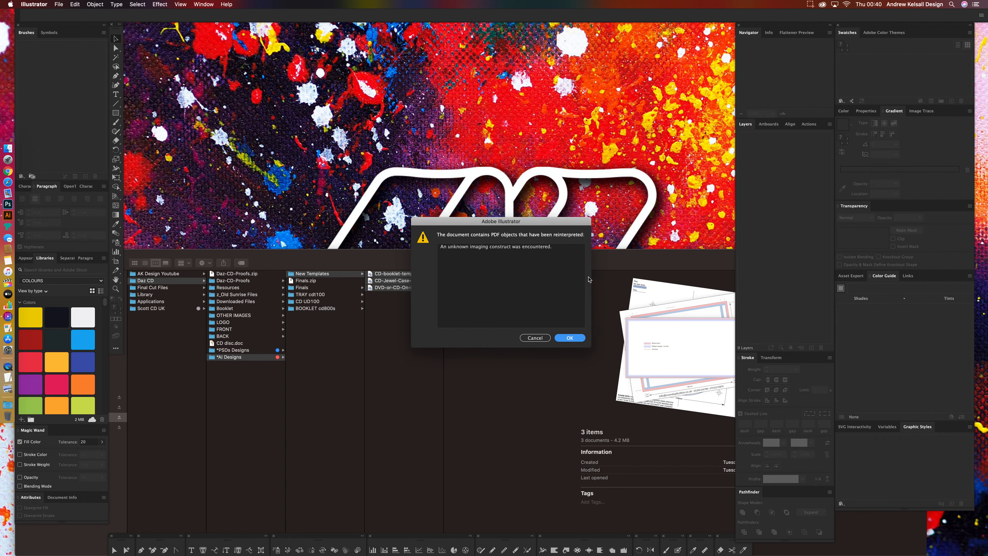
click(571, 338)
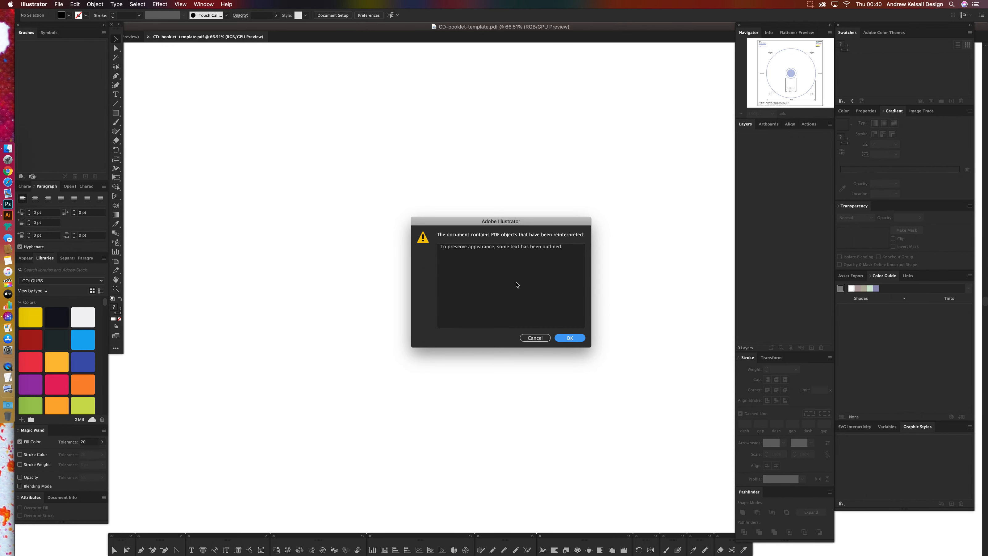
click(572, 340)
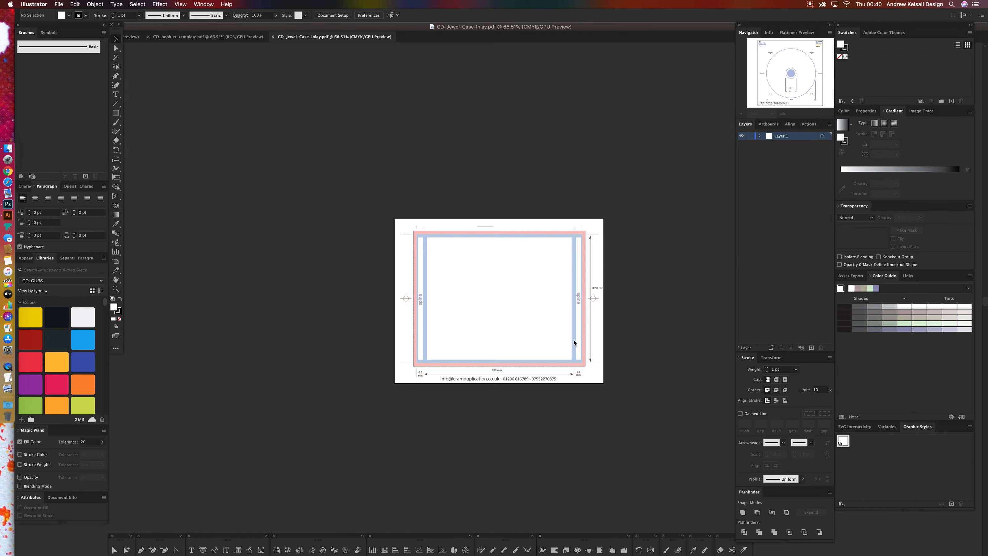
Close the jewel case inlay, booklet and disc template documents.
click(574, 341)
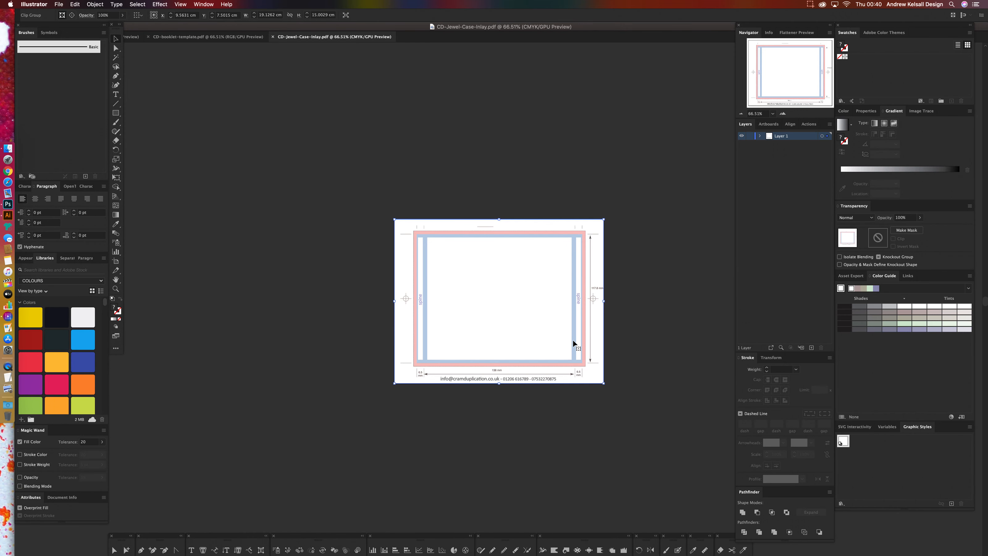
key(super+w)
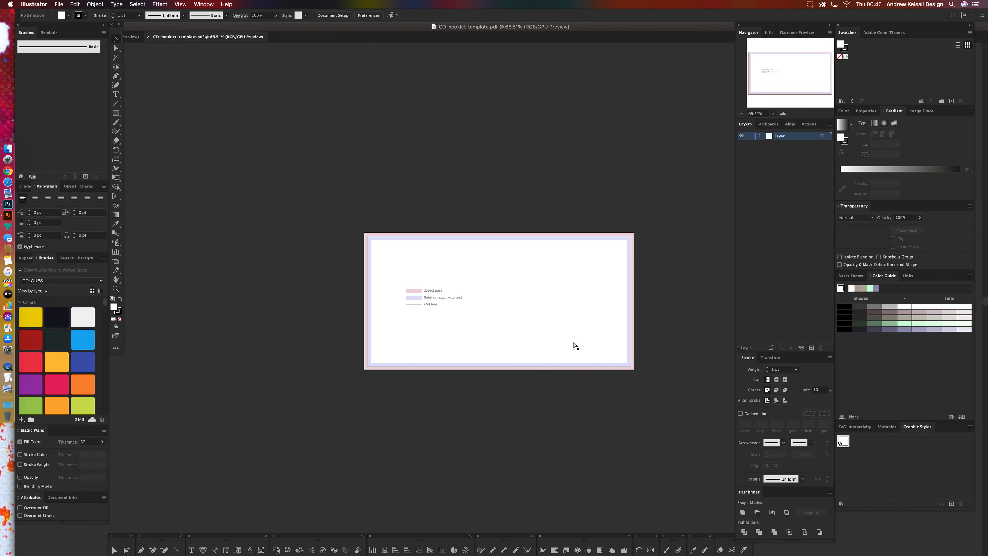
key(super+w)
key(super+w)
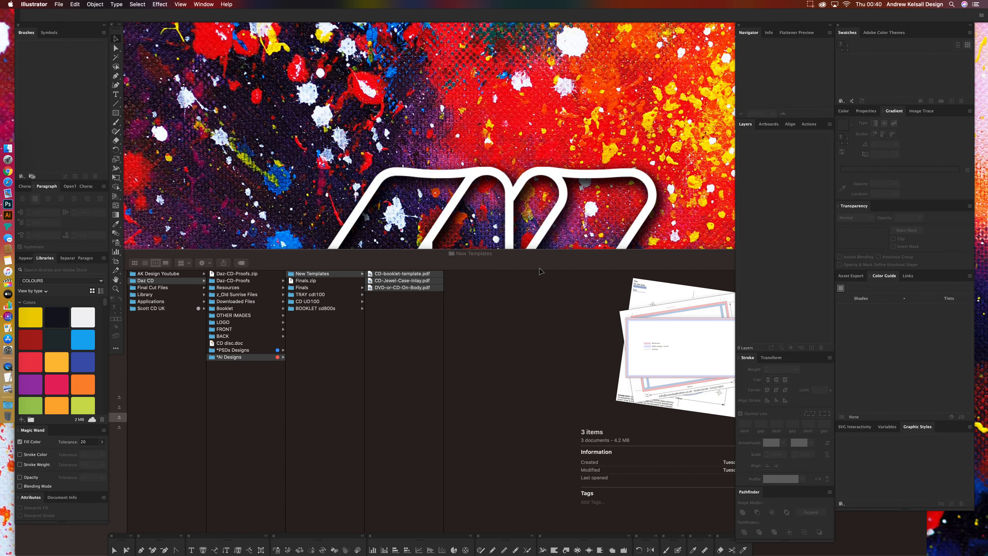
Switch to Finder, open a second window and arrange the two windows one above the other without overlap.
click(539, 266)
click(46, 4)
click(50, 13)
drag(477, 283, 475, 3)
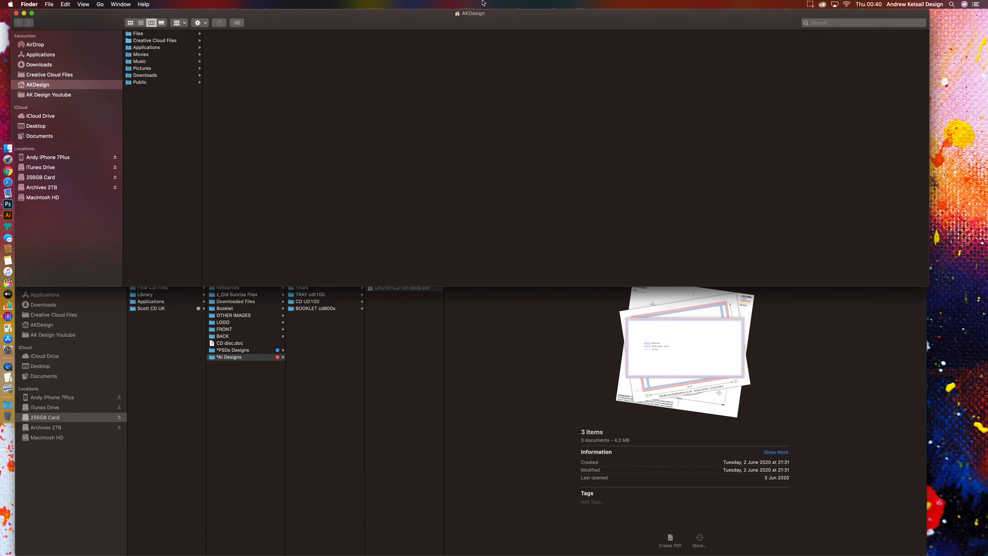
drag(929, 285, 925, 249)
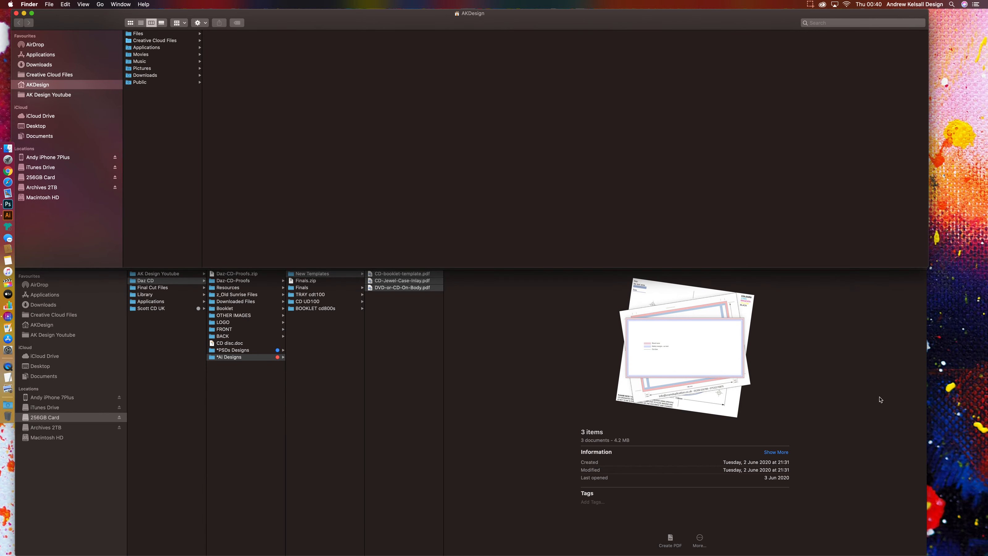
click(885, 520)
drag(922, 512, 923, 510)
mouse_move(118, 263)
mouse_down()
mouse_move(121, 308)
mouse_move(117, 282)
mouse_up()
drag(925, 528, 925, 553)
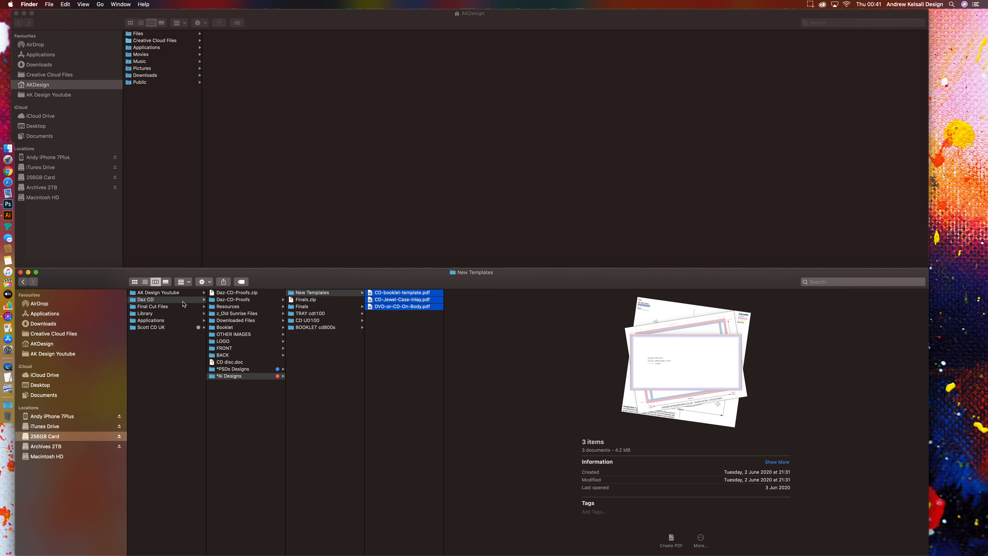
Move the Daz CD folder from the 256GB Card into the AKDesign home folder.
click(143, 117)
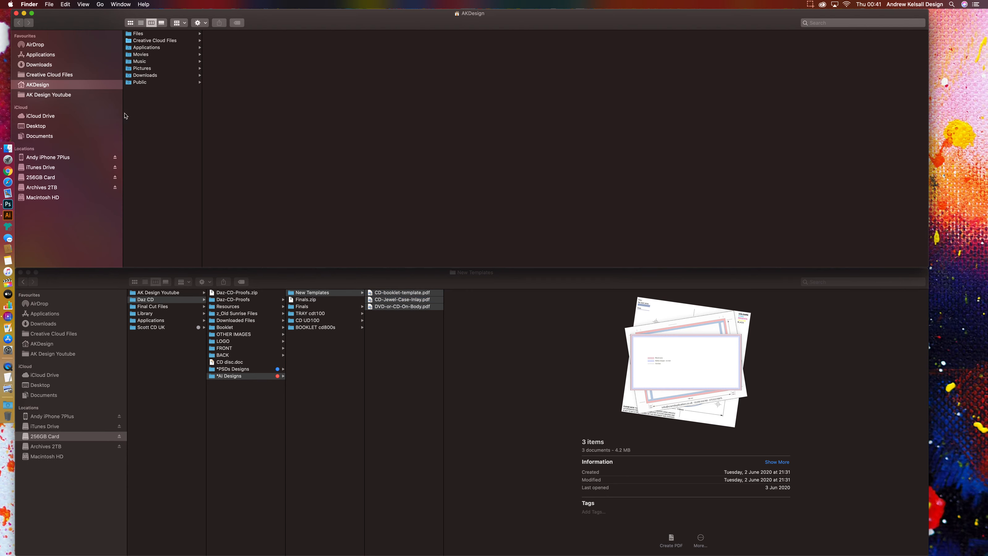
click(72, 130)
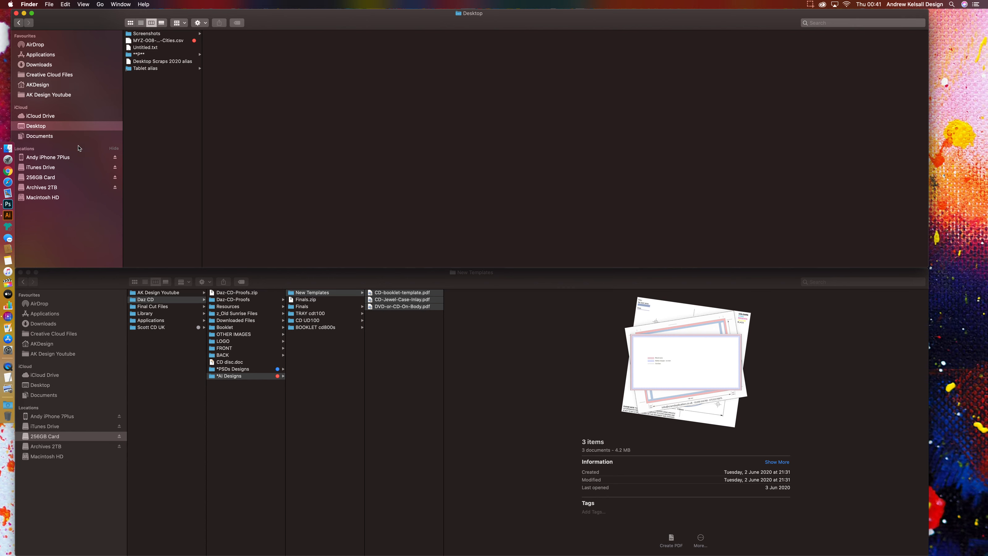
click(89, 88)
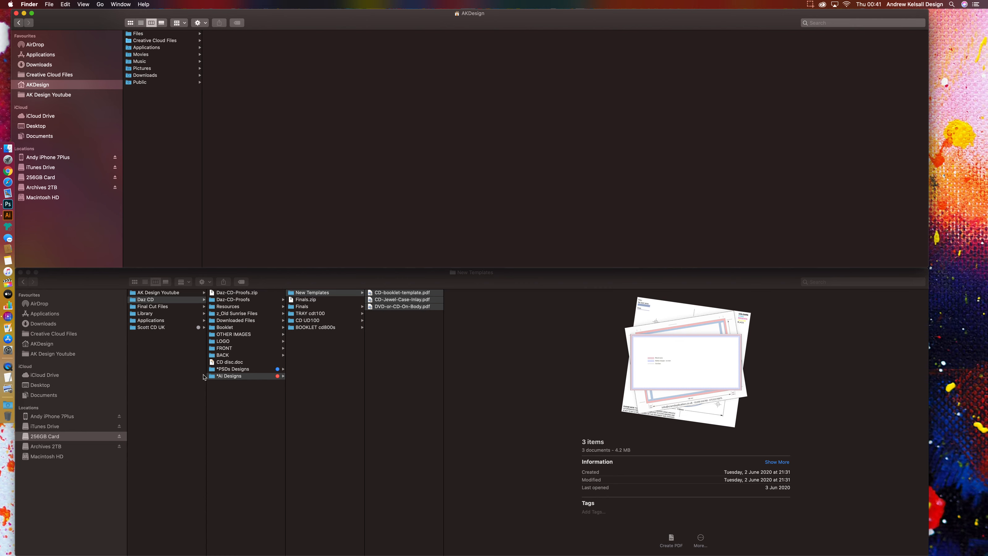
click(133, 300)
drag(134, 300, 163, 174)
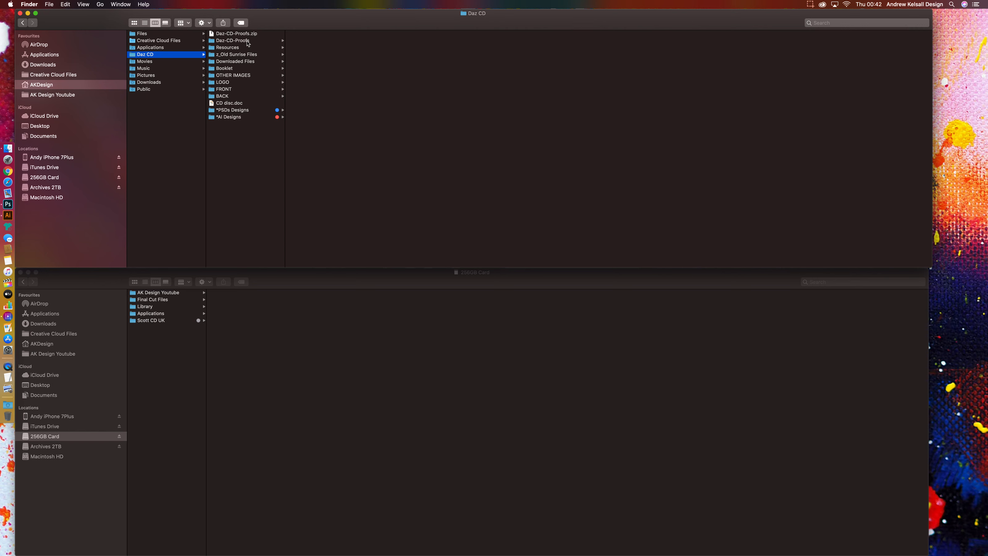
Open the three PDFs from the moved Daz CD folder's New Templates subfolder in Illustrator, accepting the PDF reinterpretation warnings.
click(238, 117)
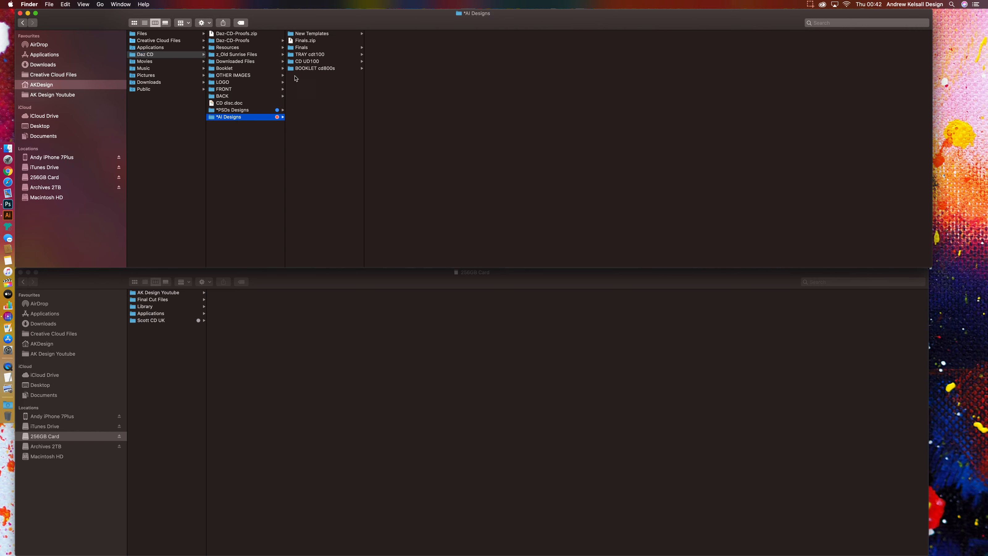
click(314, 34)
drag(371, 67, 15, 218)
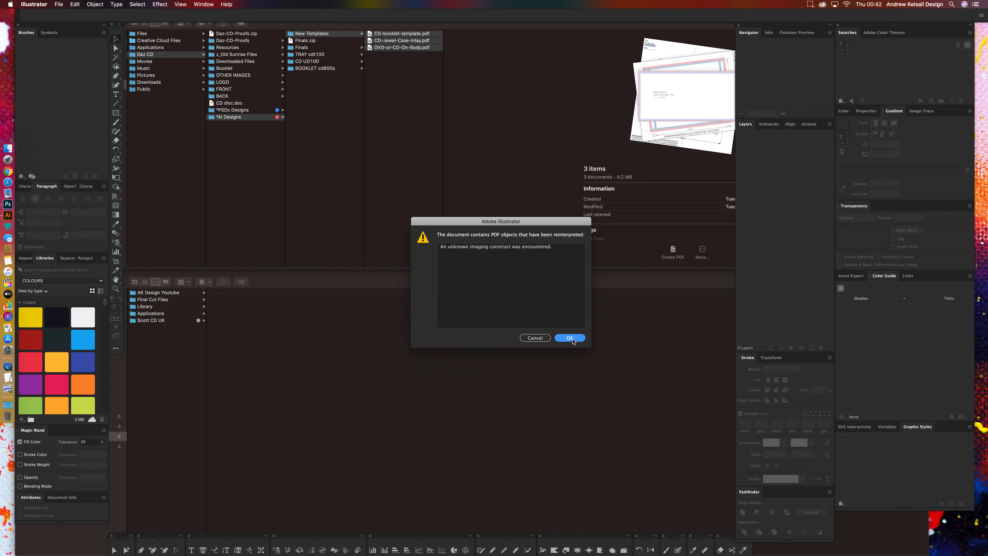
click(570, 338)
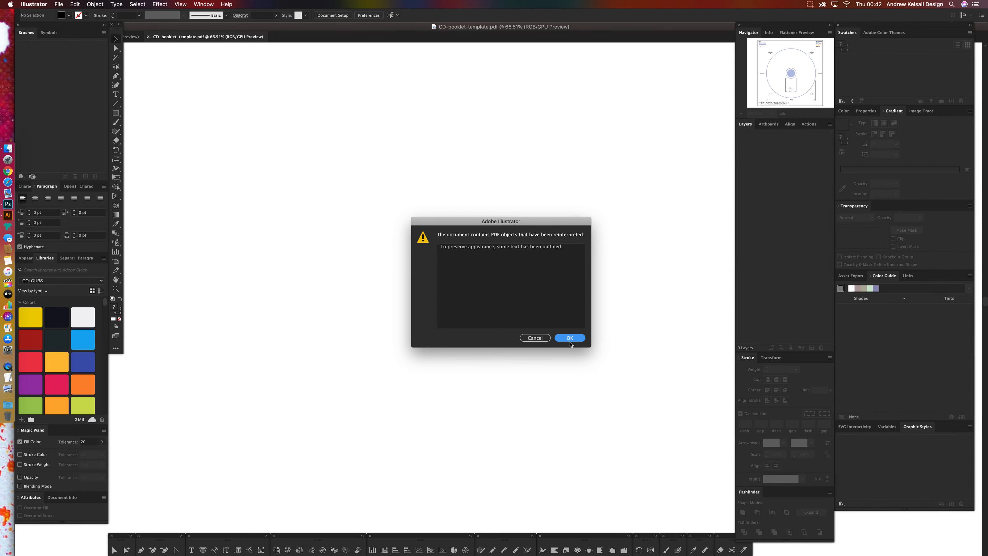
click(570, 337)
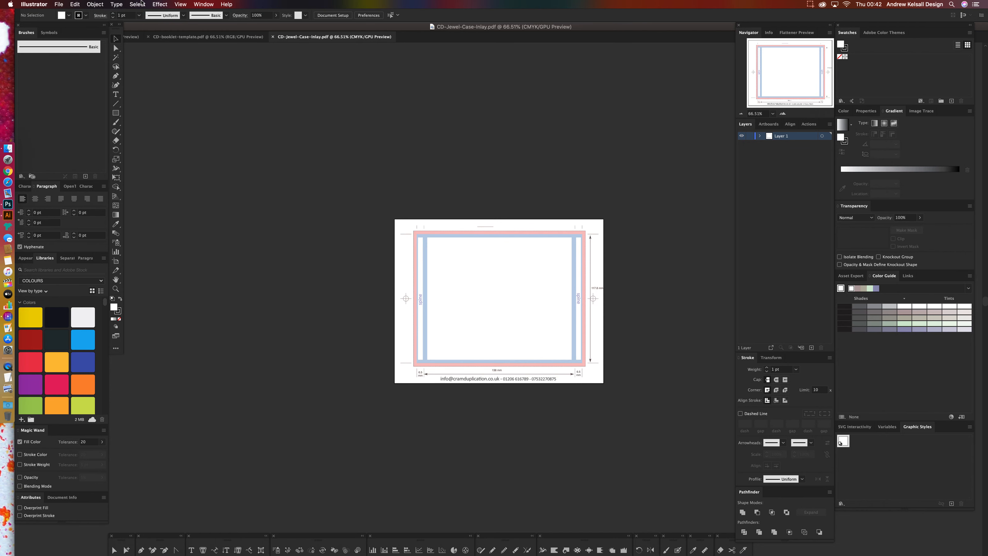
Toggle CD-Jewel-Case-Inlay.pdf repeatedly between outline and preview display, and fit its artboard in the window.
key(super+y)
key(super+y)
key(super+y)
key(super+y)
key(super+y)
key(super+y)
key(super+y)
key(super+y)
key(super+y)
key(super+y)
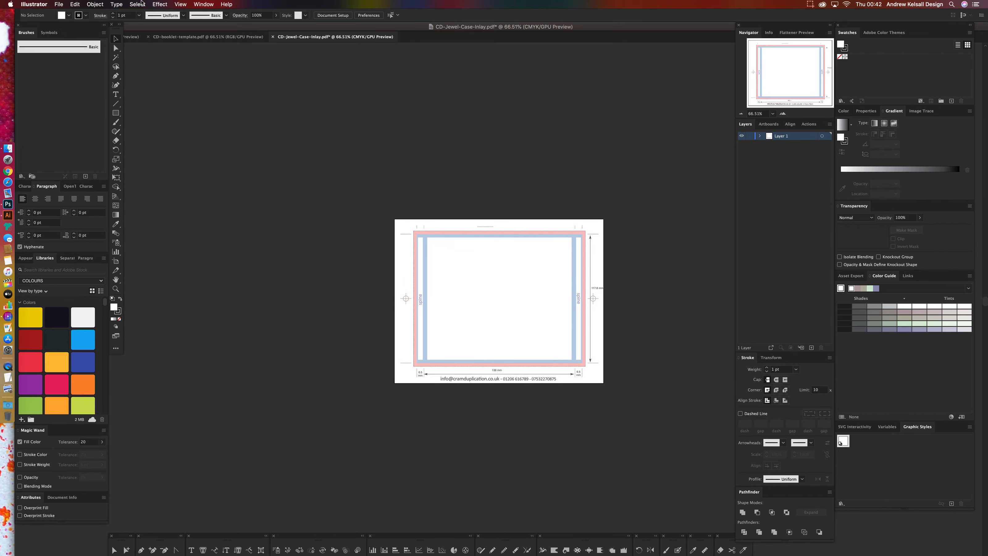
key(super+0)
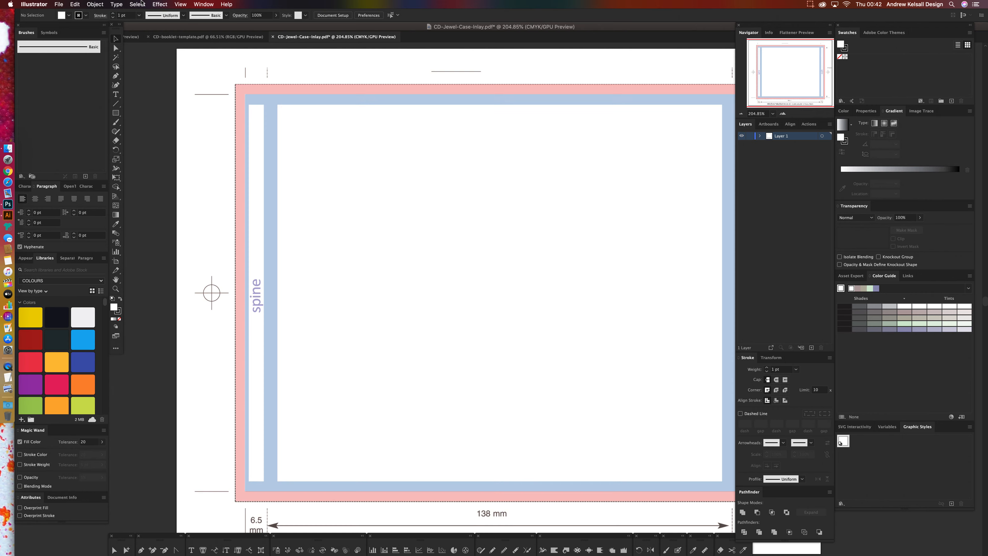
Hide all panels, then reposition and shrink the document window so it no longer fills the screen.
key(Tab)
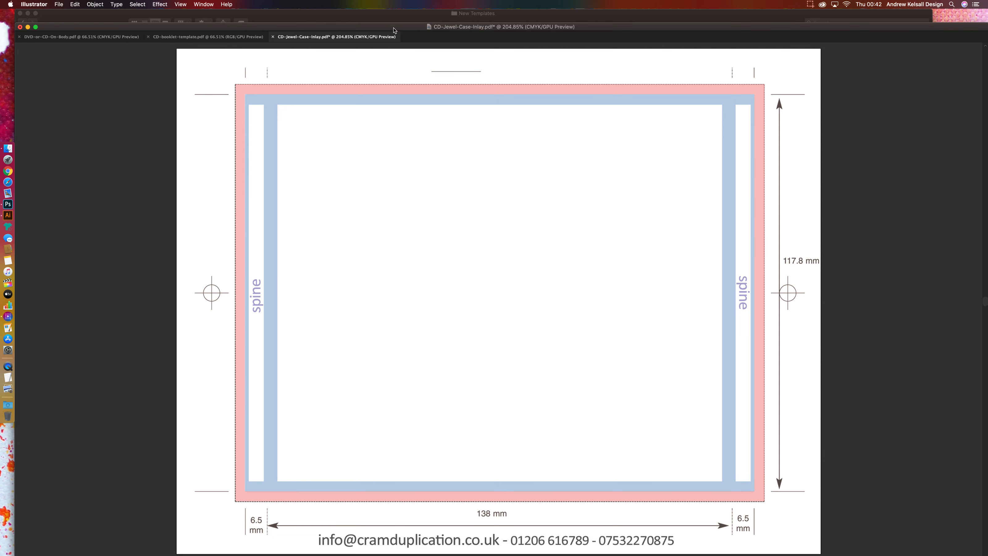
drag(395, 28, 397, 4)
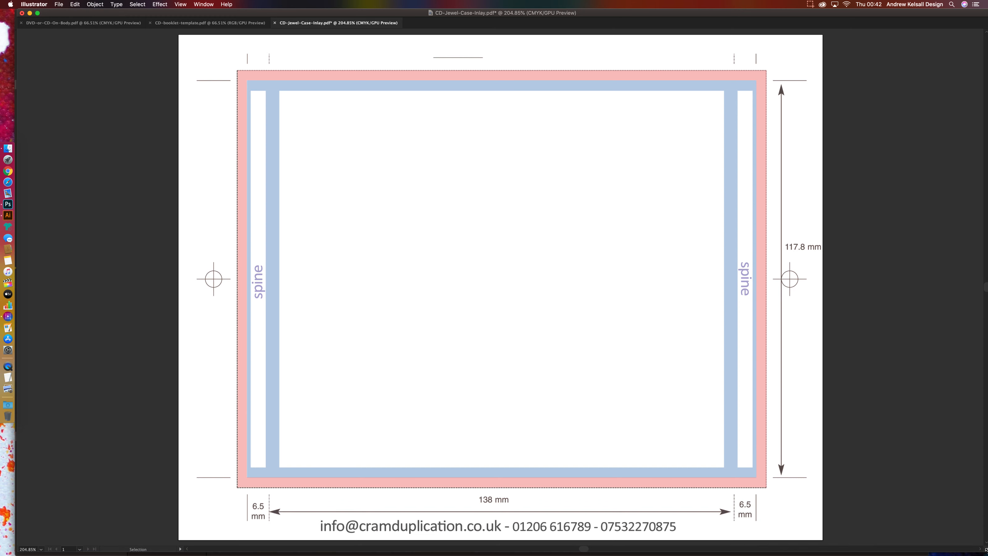
drag(983, 553, 981, 548)
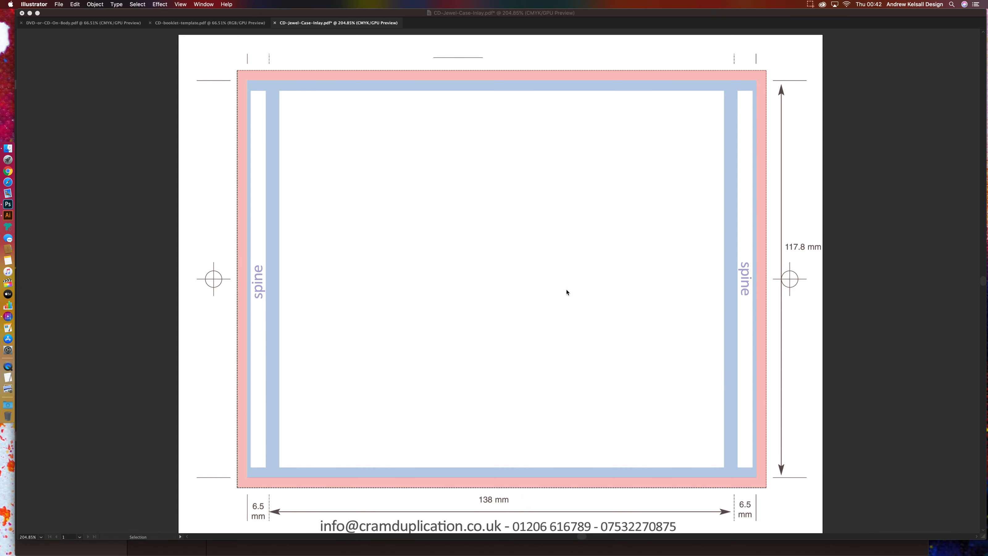
click(983, 538)
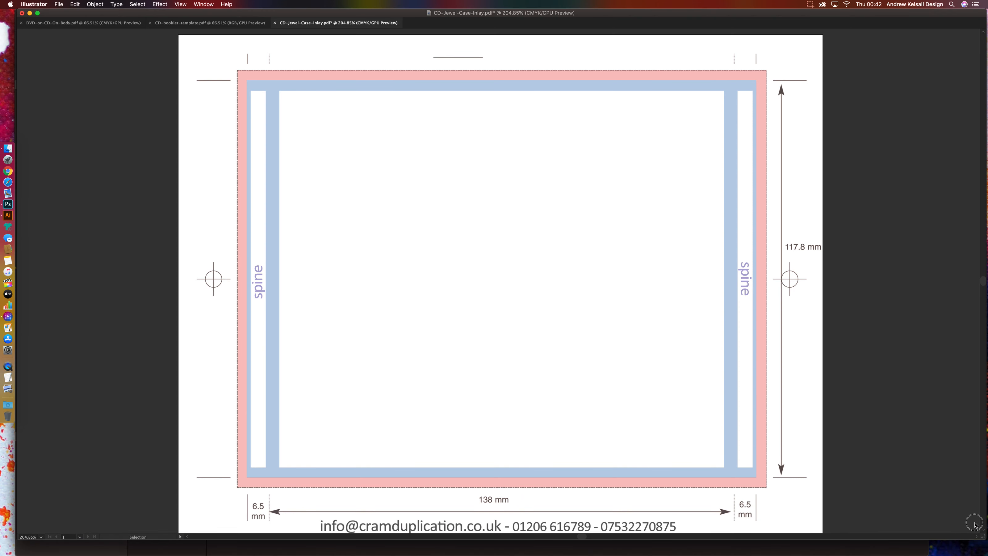
drag(984, 537, 626, 375)
drag(160, 17, 278, 94)
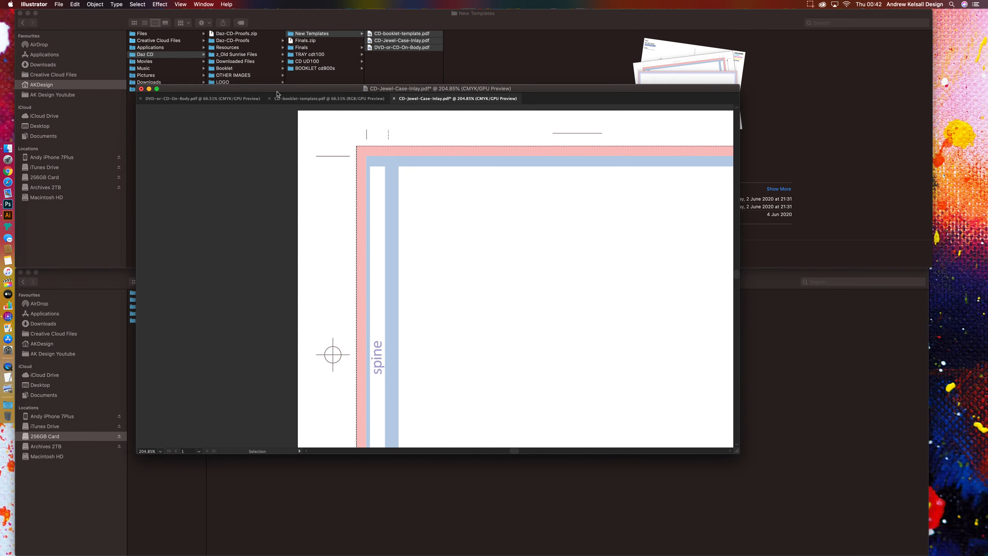
Show the panels again, shift the Layers and Swatches panel columns outward, and resize the document window to fill the space between the panels.
key(Tab)
drag(210, 87, 195, 25)
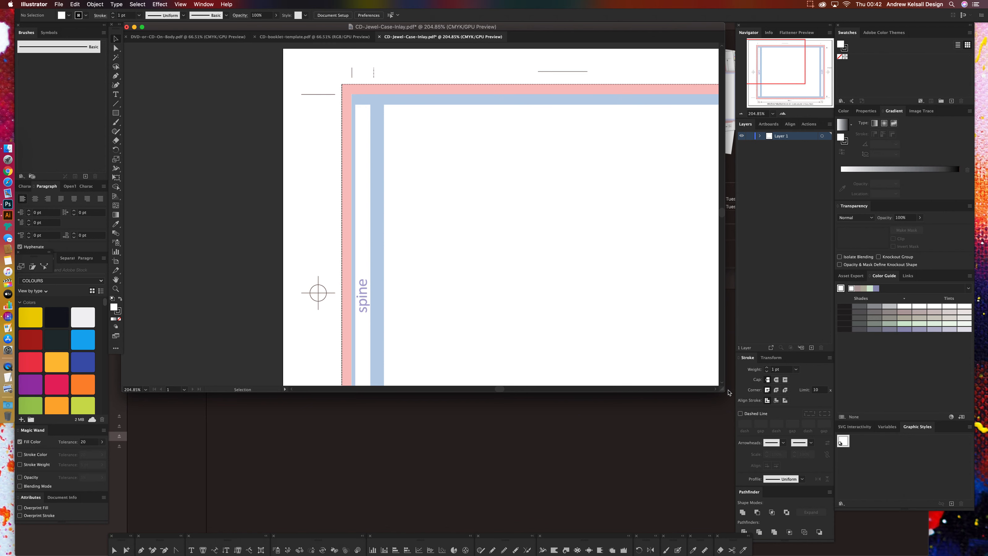
drag(730, 393, 731, 532)
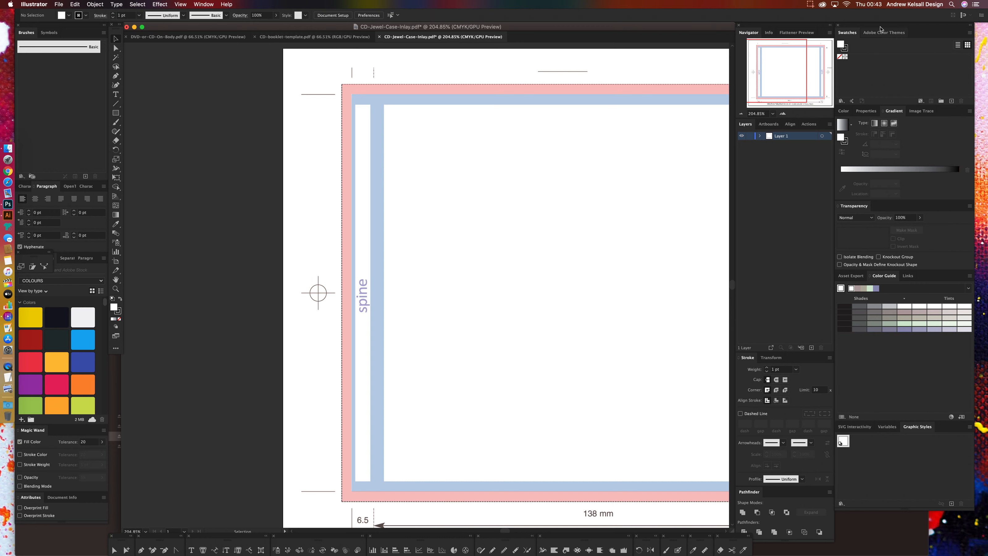
drag(880, 26, 894, 28)
drag(817, 26, 834, 25)
drag(733, 528, 752, 527)
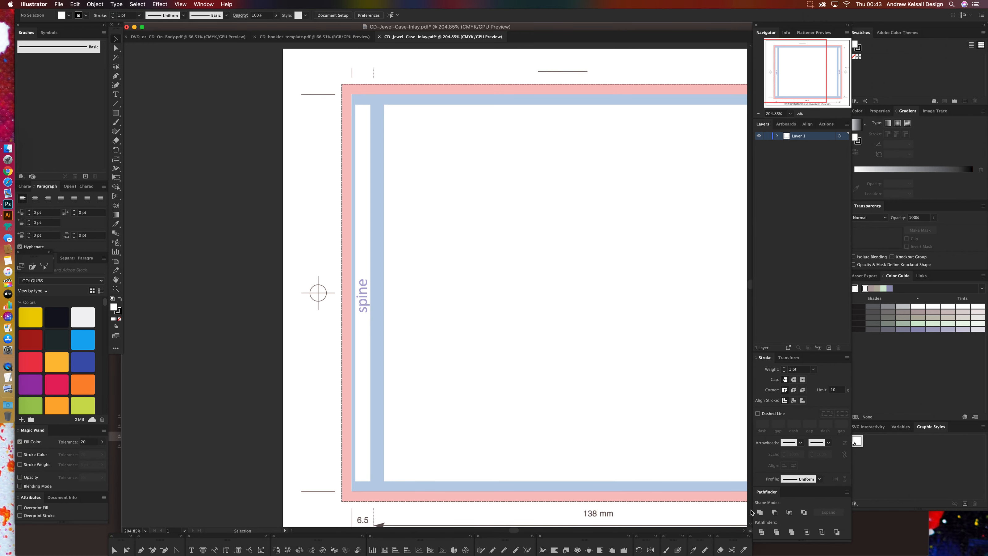
Show the rulers and fit the inlay artboard in the document window.
key(super+0)
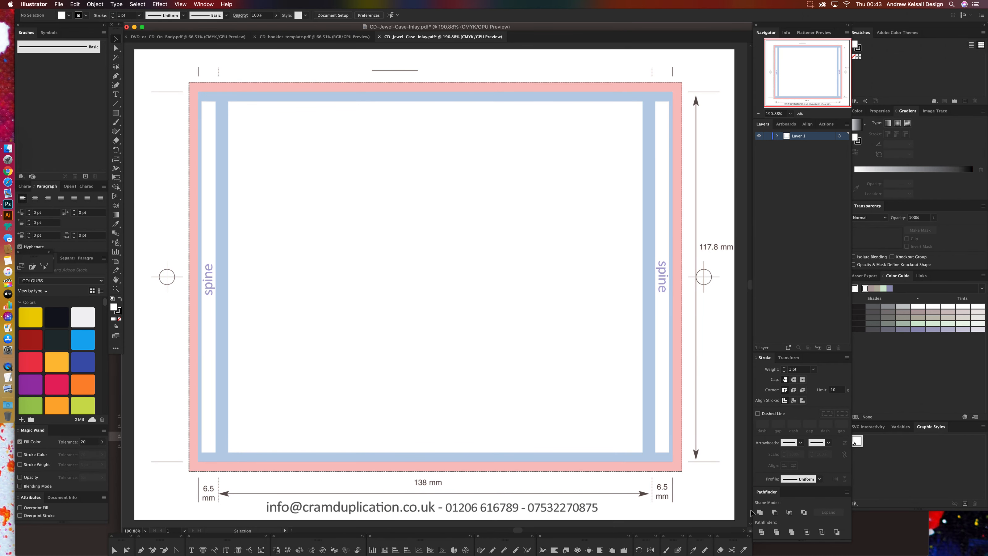
key(super+r)
key(super+0)
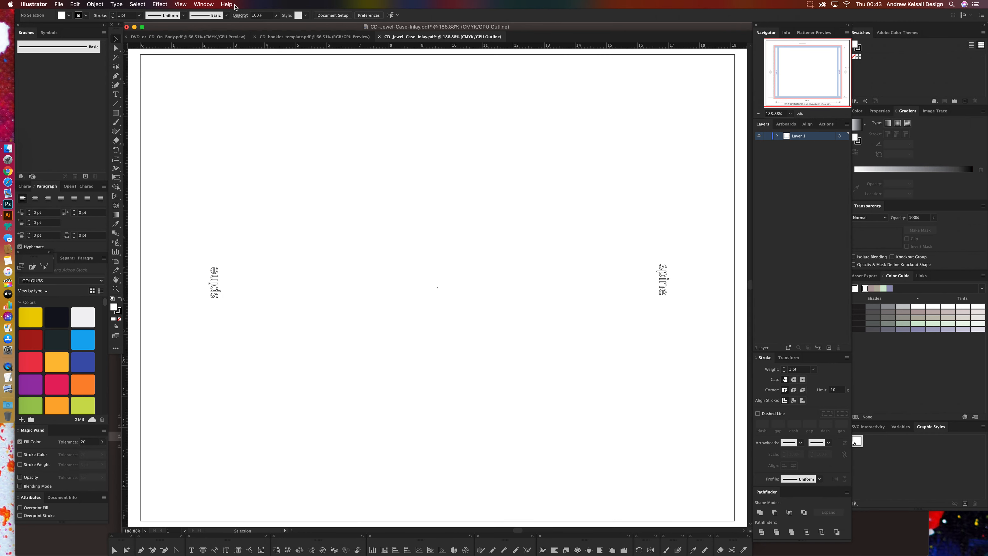
Try moving the inlay template's artwork and clip group out of position, and undo the moves.
mouse_move(404, 55)
mouse_down()
mouse_move(366, 114)
mouse_move(422, 74)
mouse_move(486, 113)
mouse_move(496, 77)
mouse_move(380, 66)
mouse_move(455, 57)
mouse_move(389, 63)
mouse_up()
drag(411, 113, 398, 148)
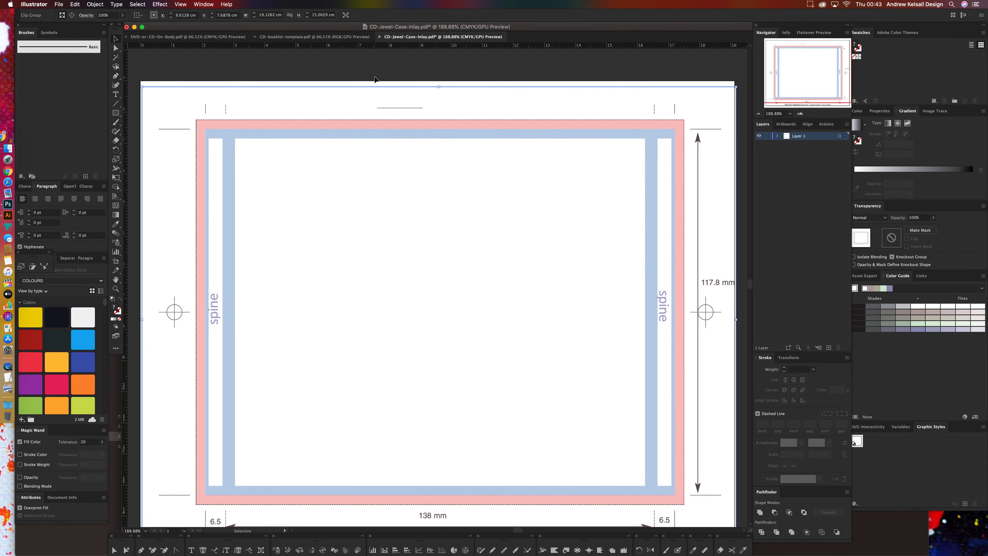
key(super+z)
key(super+z)
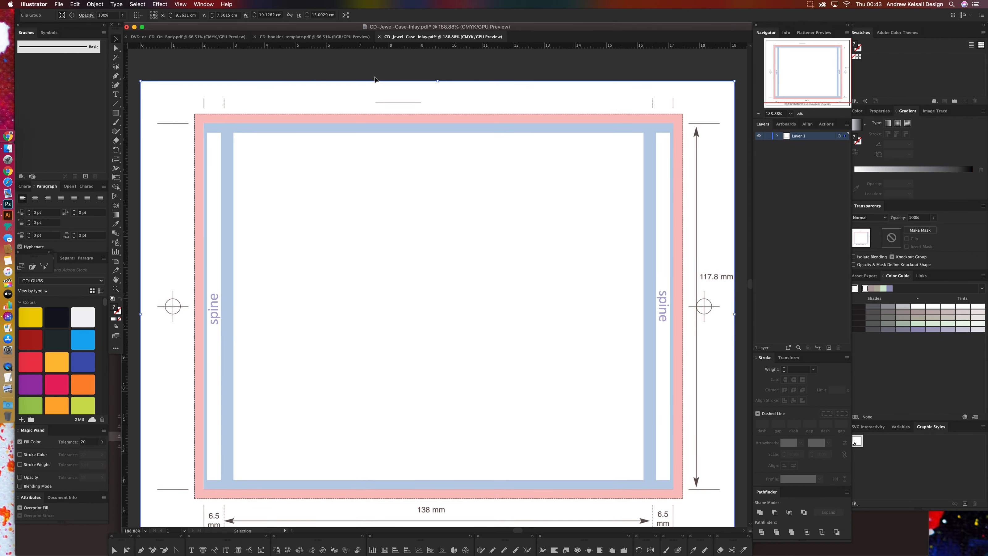
Zoom in closely on the dashed outer edge of the inlay's bleed area, and return to the full artboard view.
key(super+space)
drag(502, 93, 446, 153)
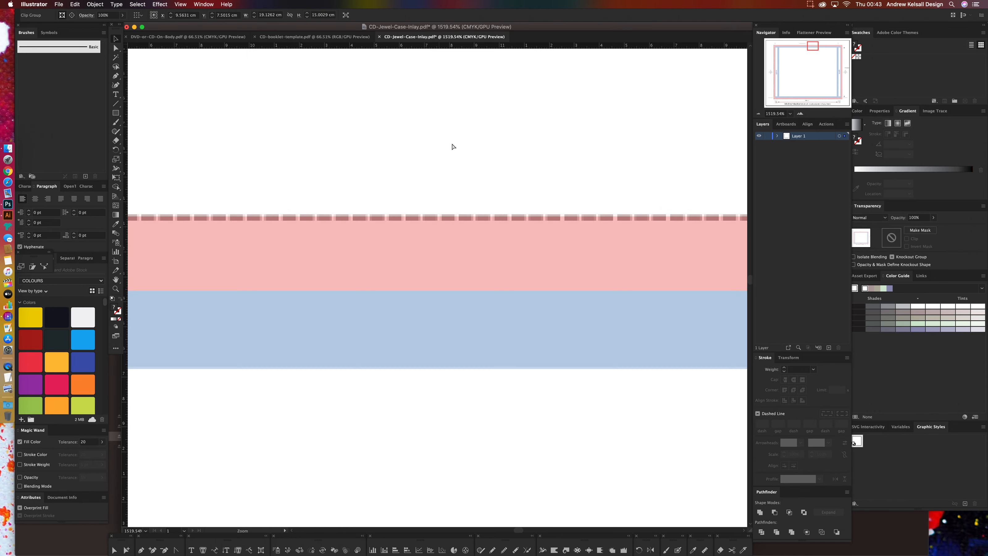
key(super+space)
drag(428, 197, 487, 252)
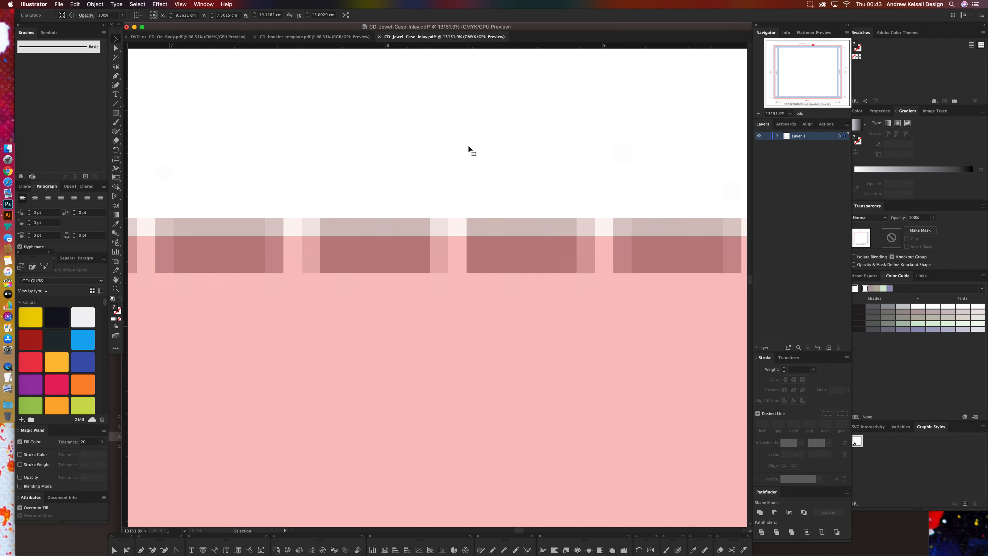
key(super+0)
Compare the inlay artwork in outline and preview display several times, ending in preview.
key(a)
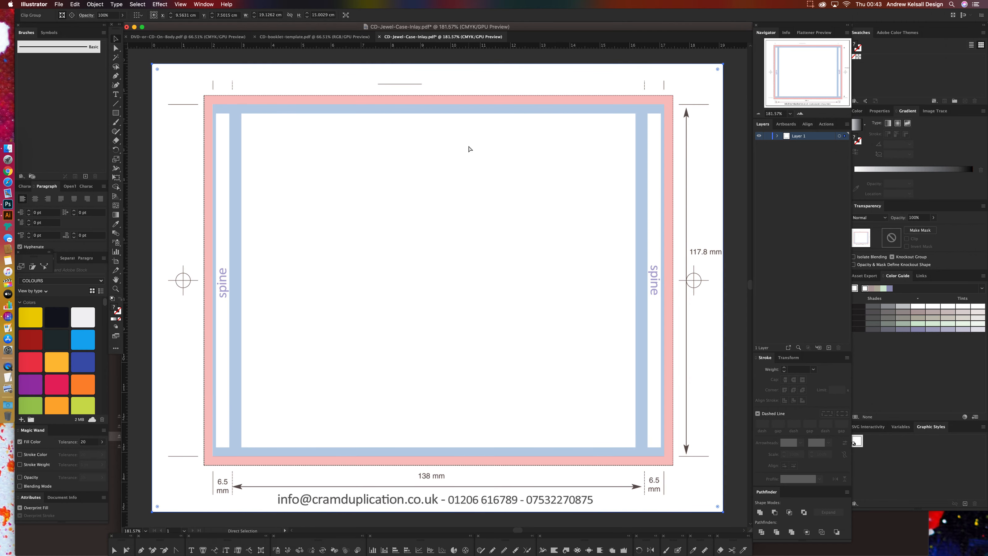
key(super+y)
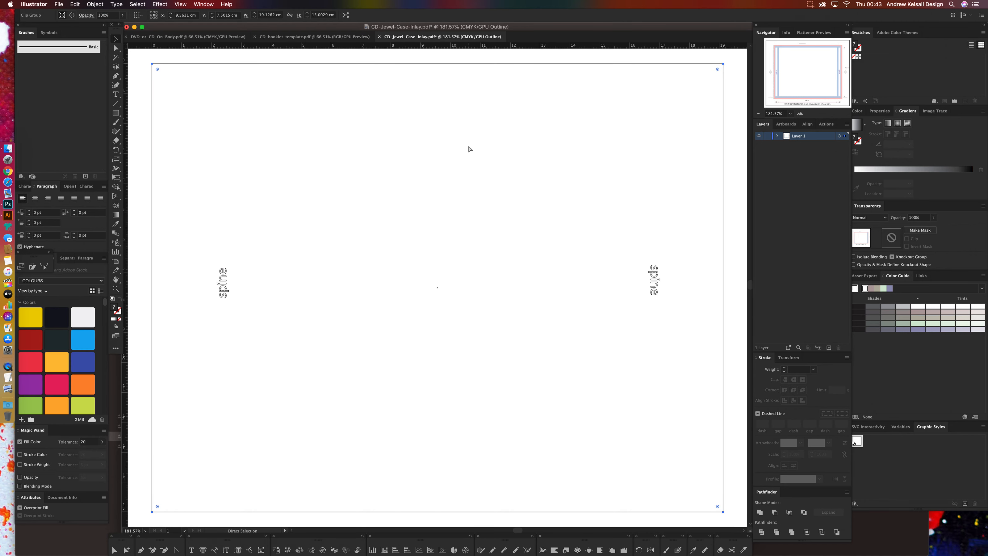
key(super+y)
key(super+y)
key(super+y)
key(super+y)
key(super+y)
key(super+y)
key(super+y)
key(super+y)
key(super+y)
Lock Layer 1 of the inlay document so the template artwork cannot be selected or moved.
key(v)
click(142, 227)
drag(139, 227, 235, 314)
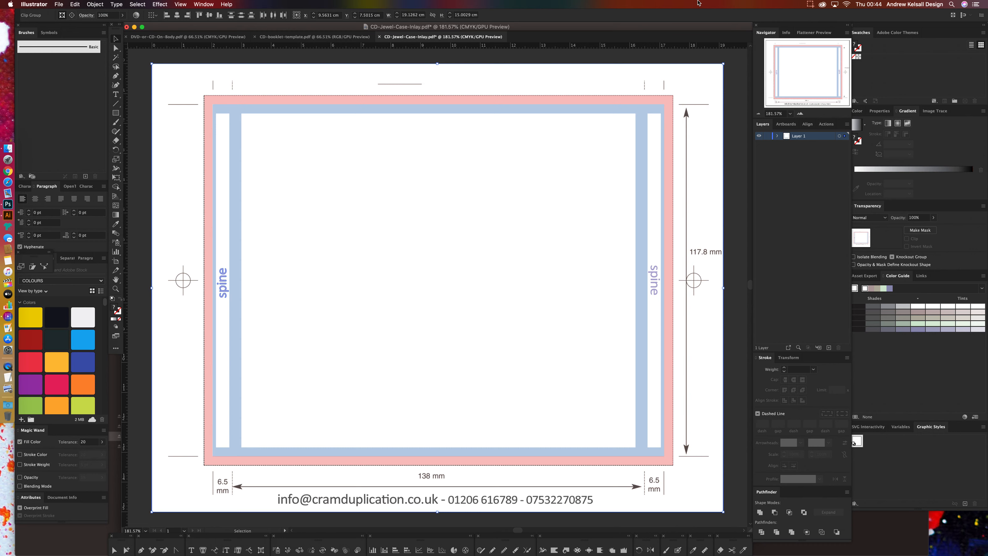
click(767, 136)
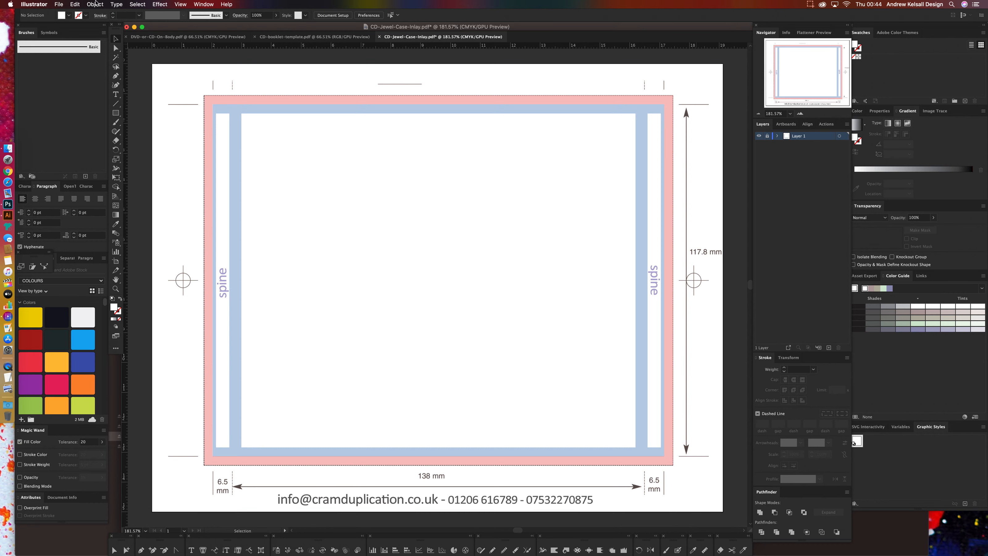
Save the inlay template as CD-Jewel-Case-Inlay.ai in the New Templates folder, using Adobe Illustrator (ai) format and the Illustrator 2020 version.
click(59, 4)
click(68, 62)
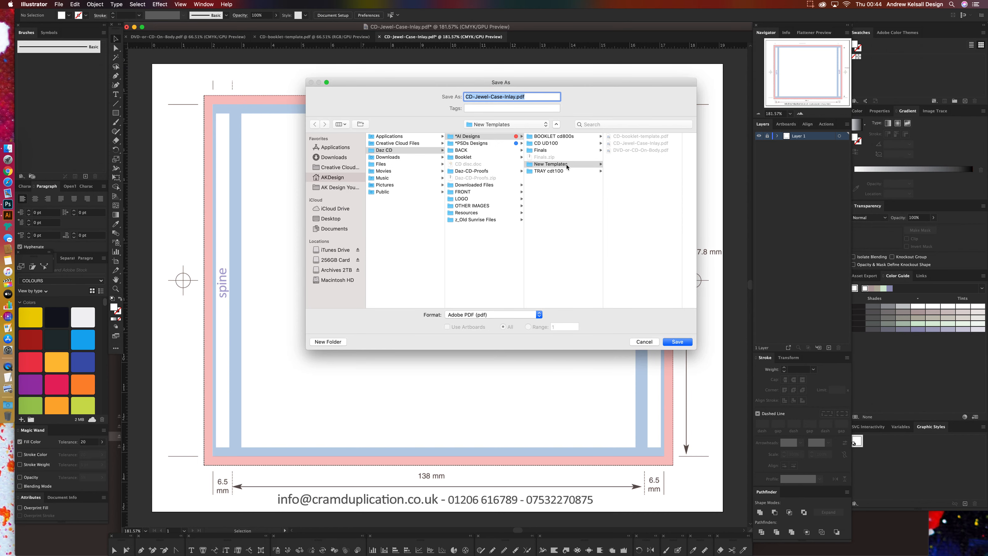
click(488, 313)
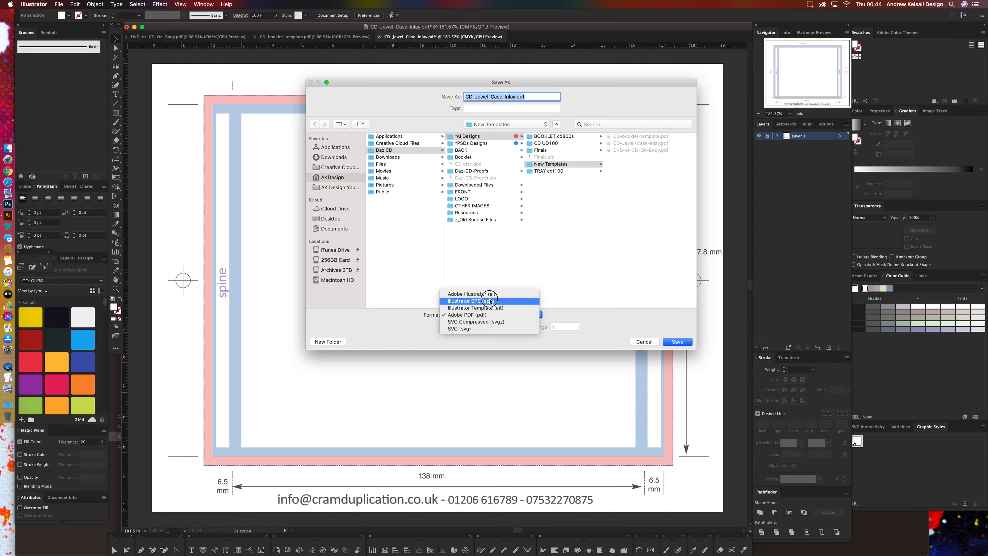
click(484, 296)
click(688, 342)
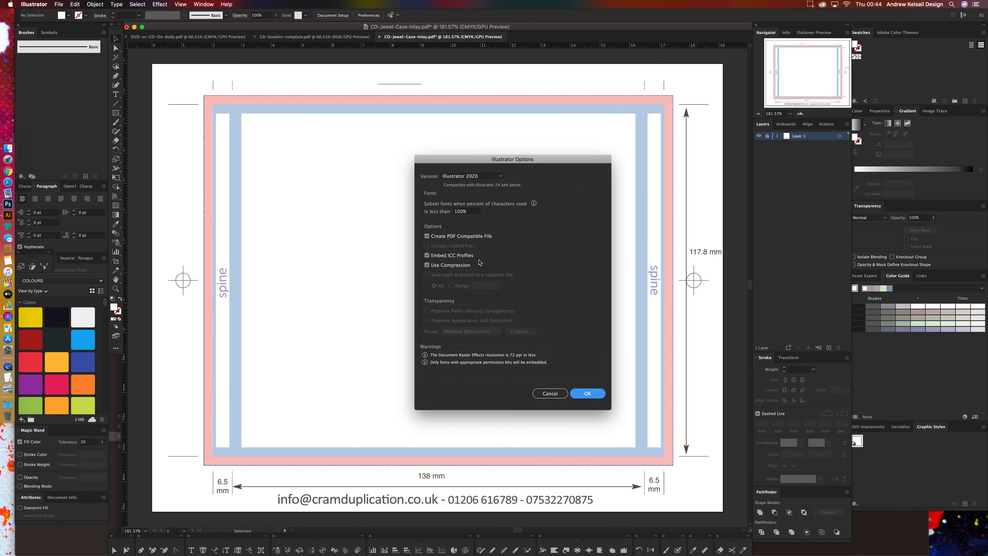
key(Return)
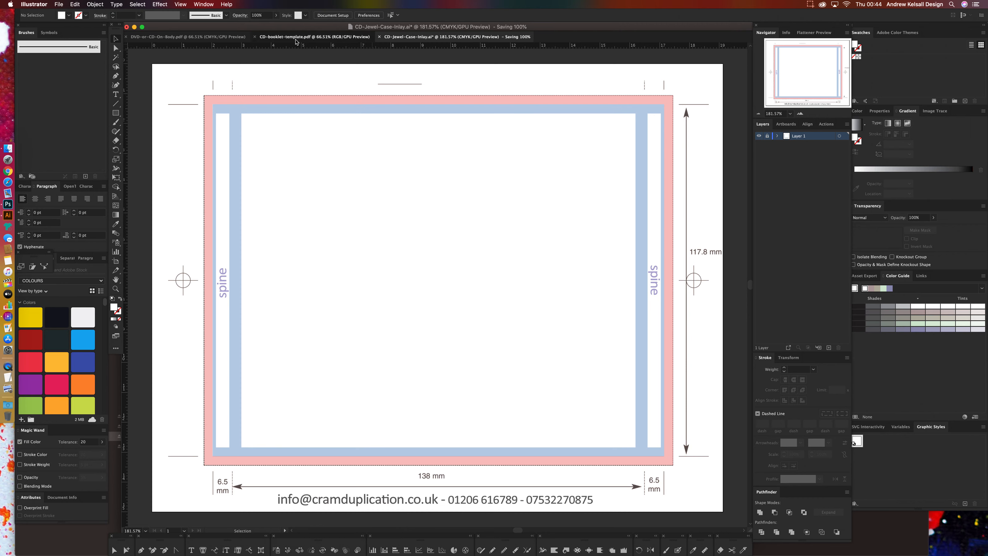
Switch to CD-booklet-template.pdf, check its artwork in outline display and lock its Layer 1.
click(296, 37)
key(super+0)
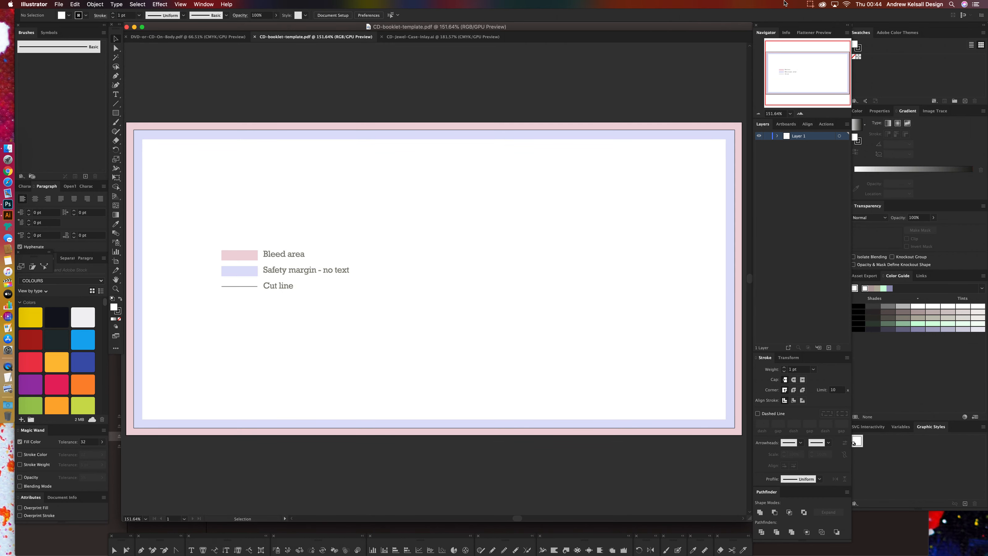
drag(708, 77, 658, 161)
key(a)
key(super+y)
key(super+y)
key(v)
key(super+shift+a)
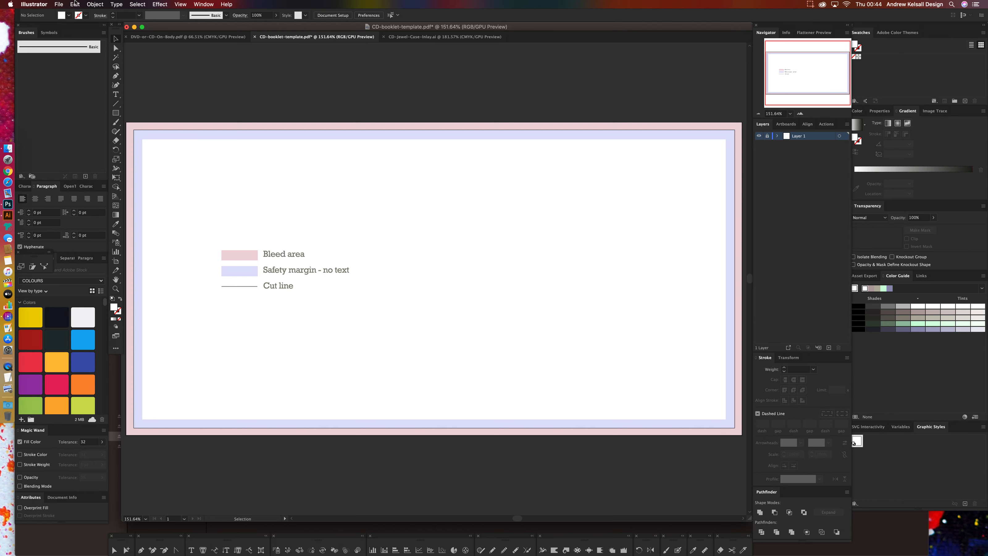
Save the booklet template as CD-booklet-template.ai in the New Templates folder, using Adobe Illustrator (ai) format and the Illustrator 2020 version.
click(58, 4)
click(66, 80)
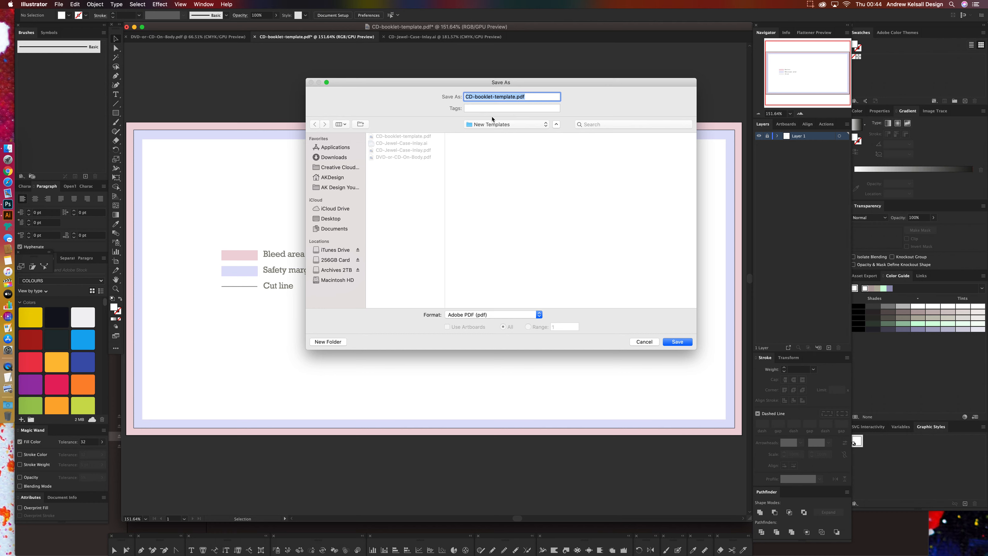
click(490, 125)
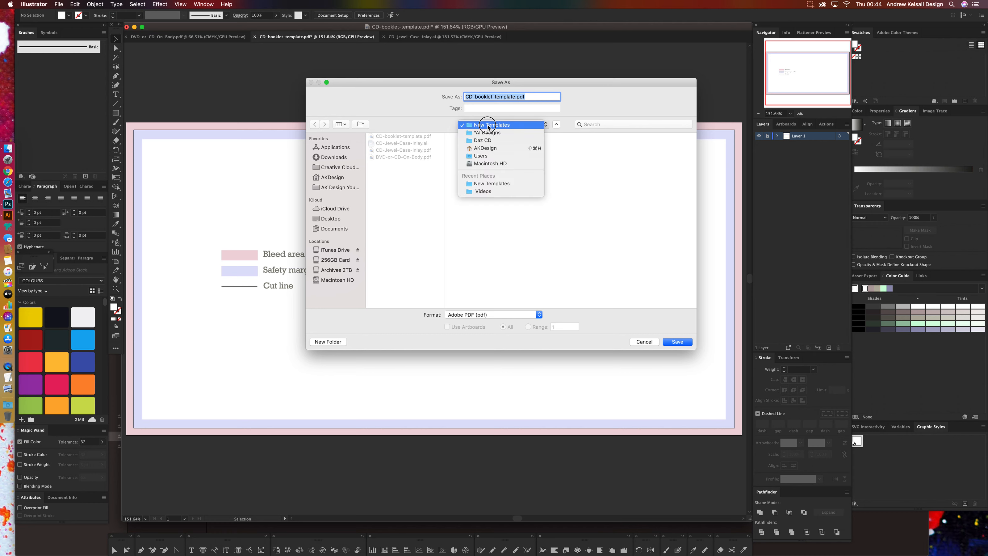
click(498, 102)
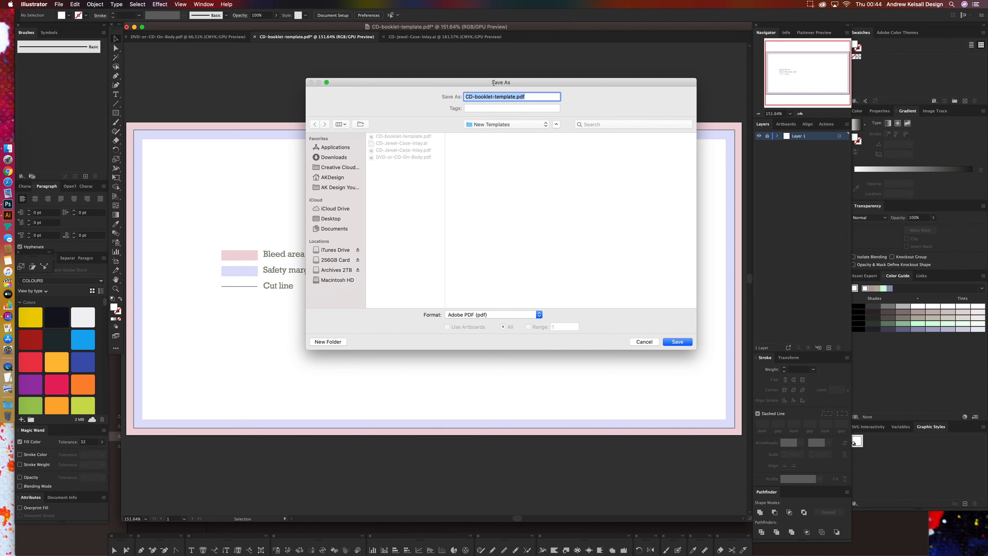
drag(470, 82, 439, 168)
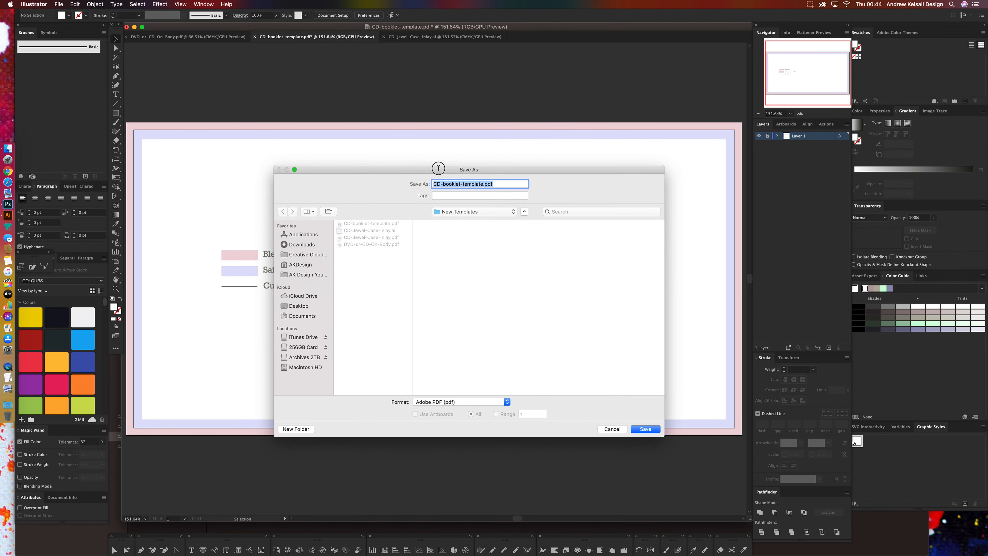
drag(438, 168, 501, 76)
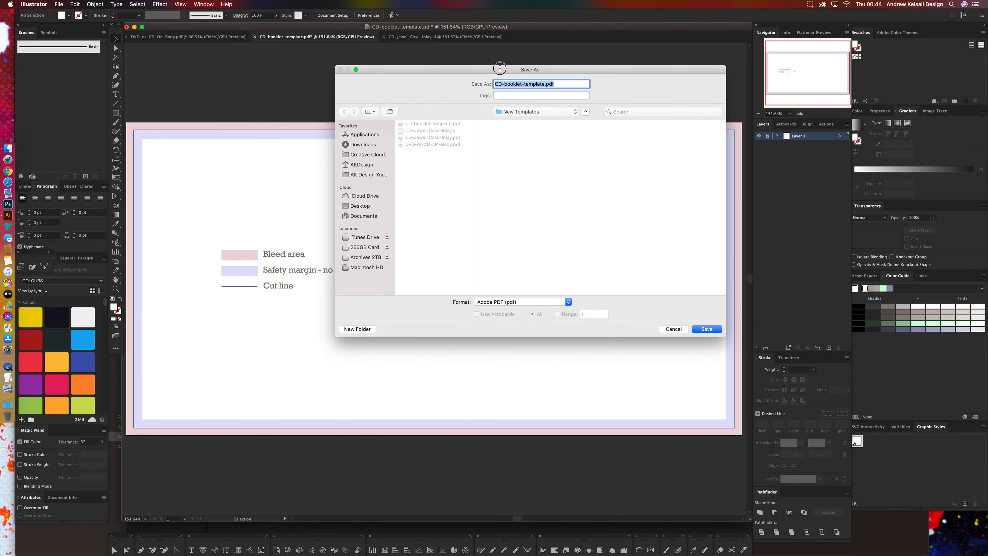
drag(500, 69, 503, 68)
click(515, 302)
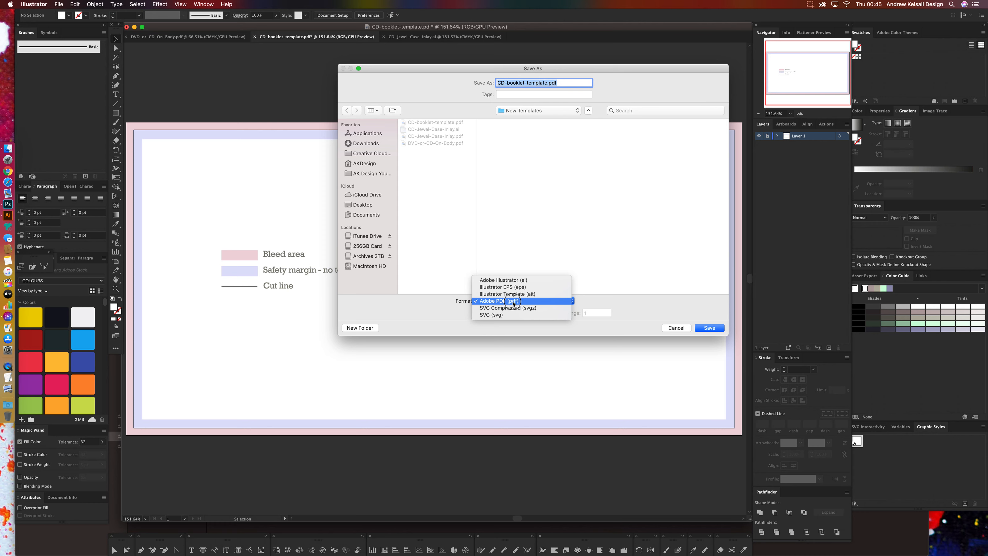
click(519, 282)
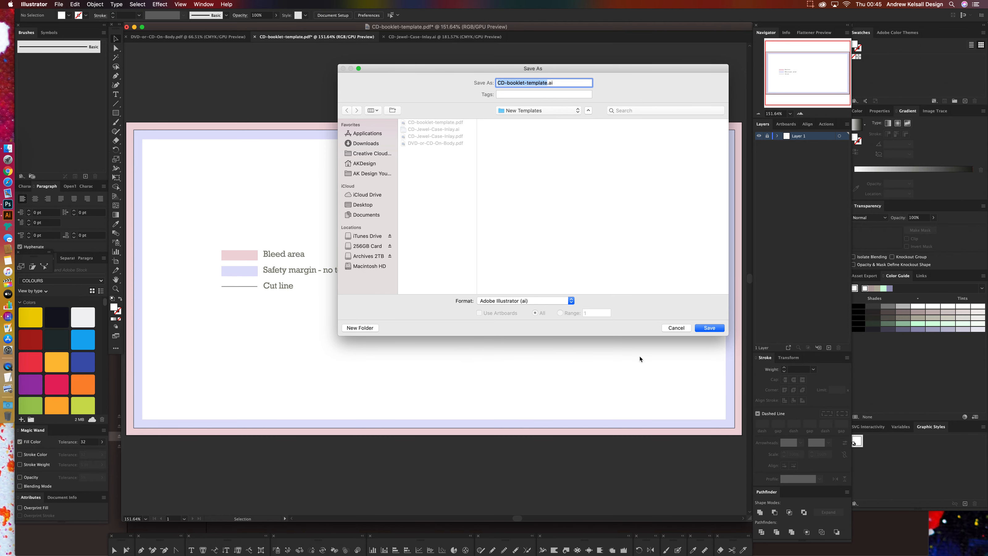
click(710, 328)
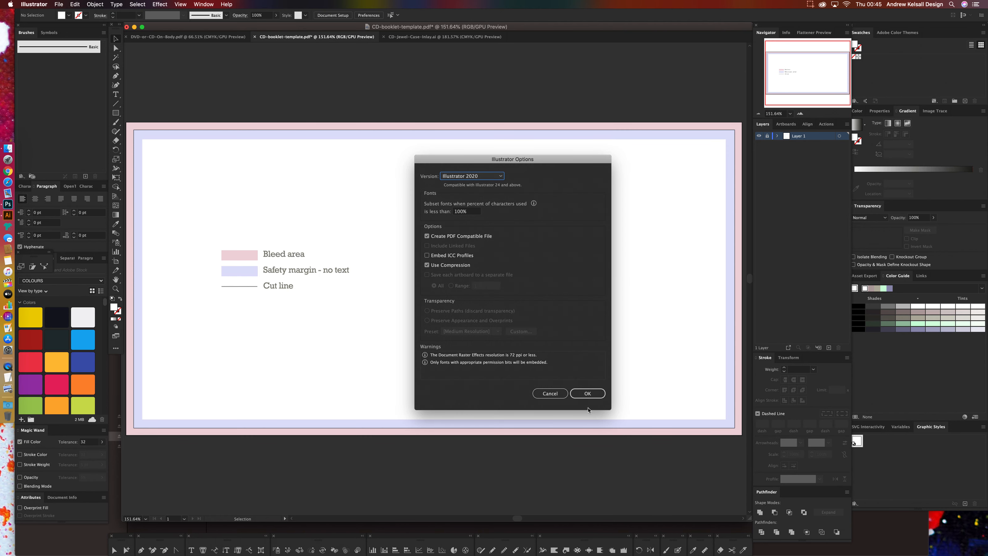
click(587, 394)
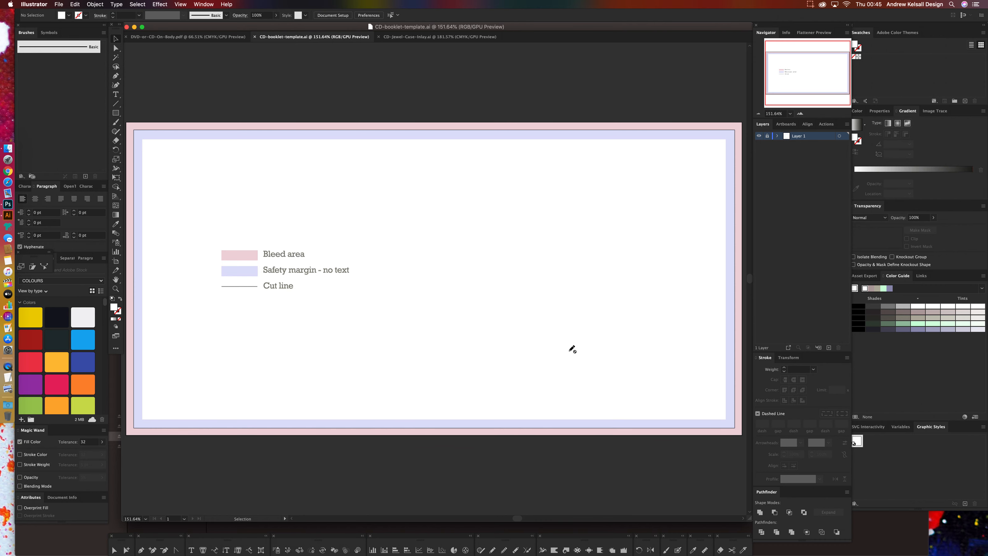
Switch to DVD-or-CD-On-Body.pdf, check its artwork in outline display, lock its Layer 1 and inspect a dimension line up close.
click(184, 38)
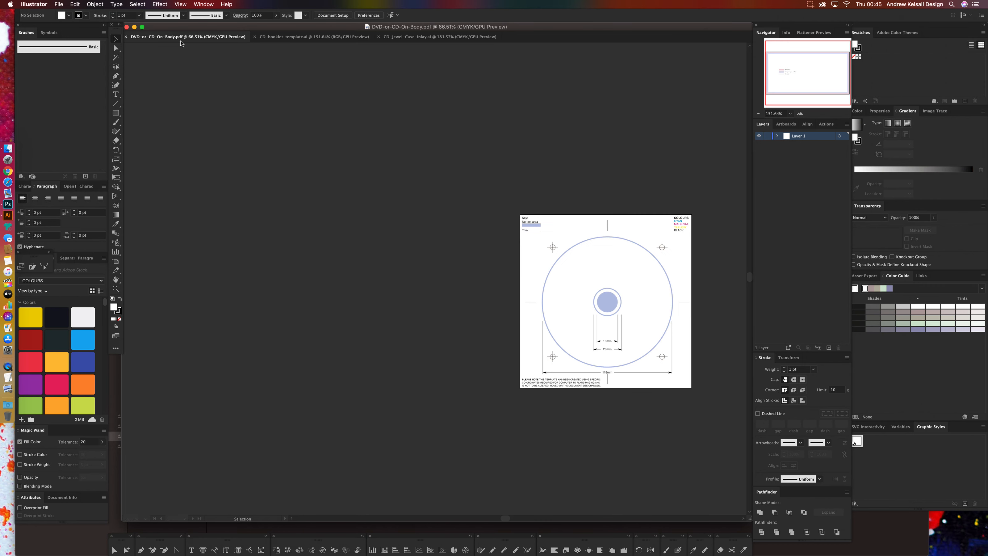
key(super+0)
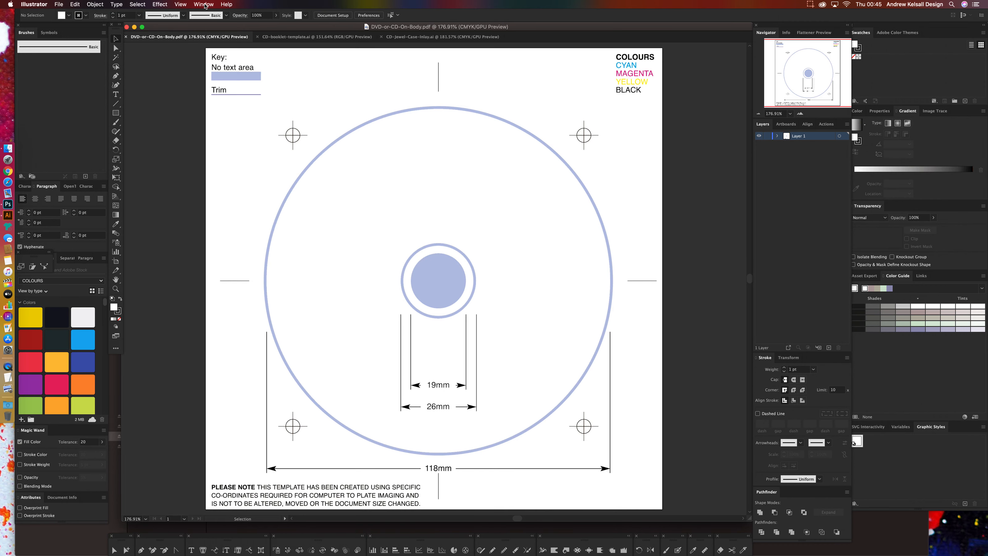
key(super+y)
key(super+y)
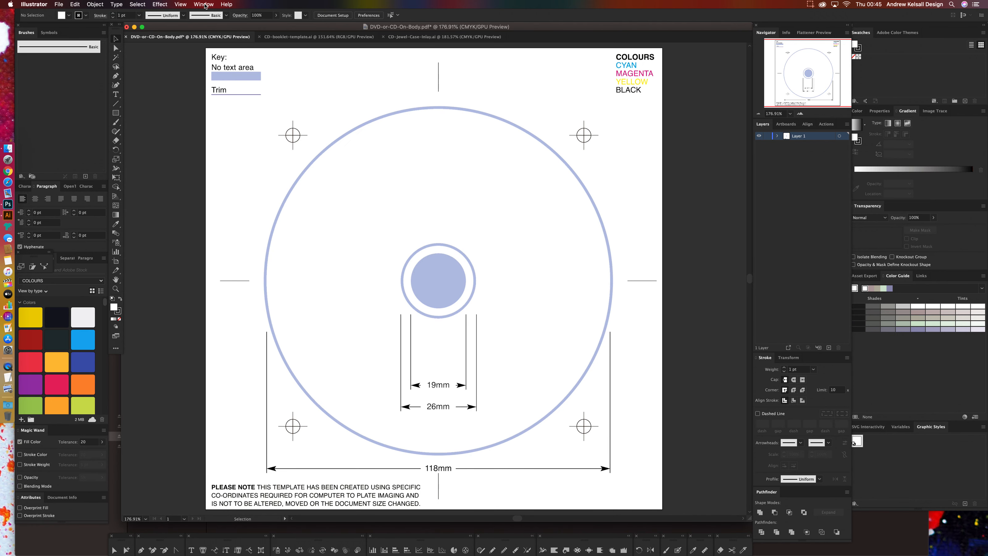
click(767, 137)
key(z)
drag(469, 314, 496, 331)
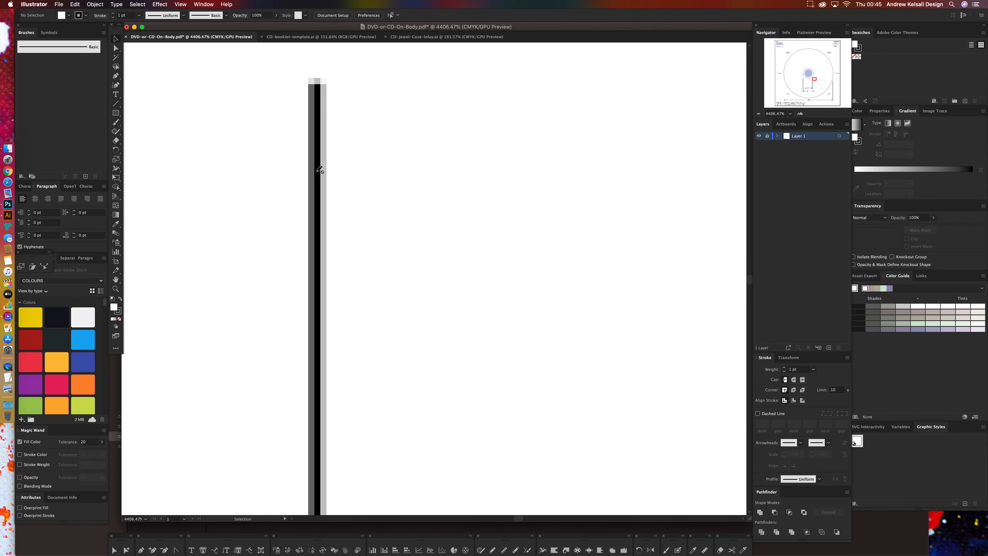
key(super+space)
drag(319, 196, 329, 217)
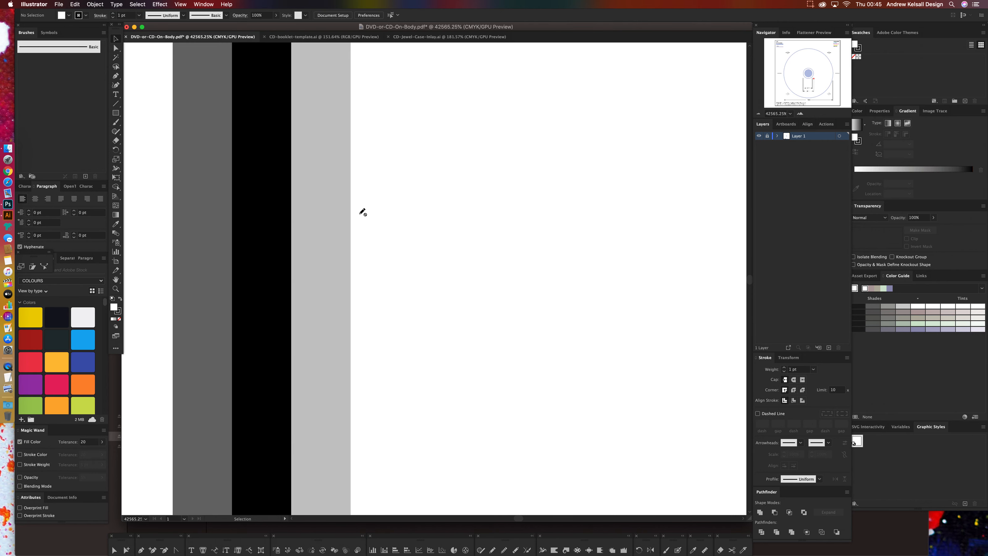
key(super+0)
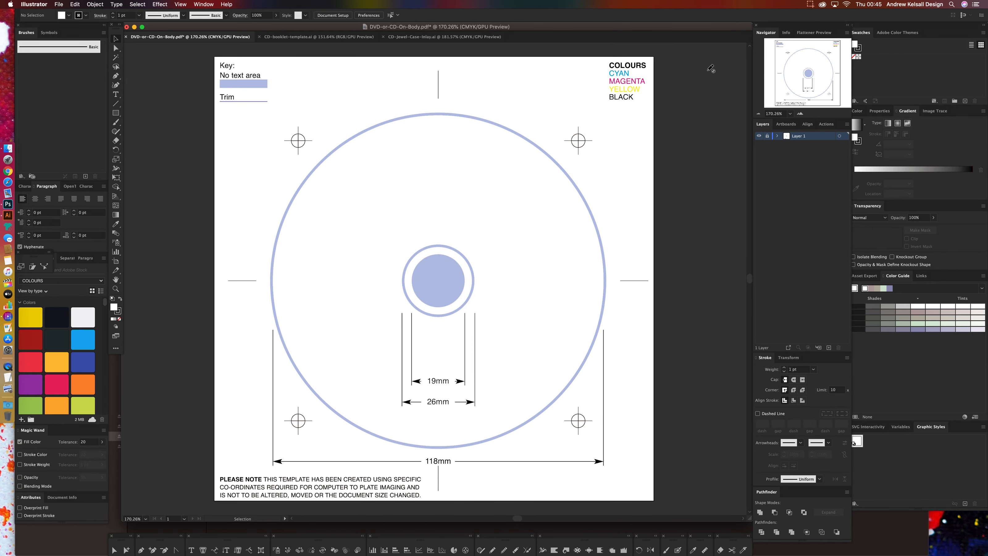
Save the disc template as DVD-or-CD-On-Body.eps in the New Templates folder with the Illustrator 2020 EPS version, and add a new layer above Layer 1.
click(59, 4)
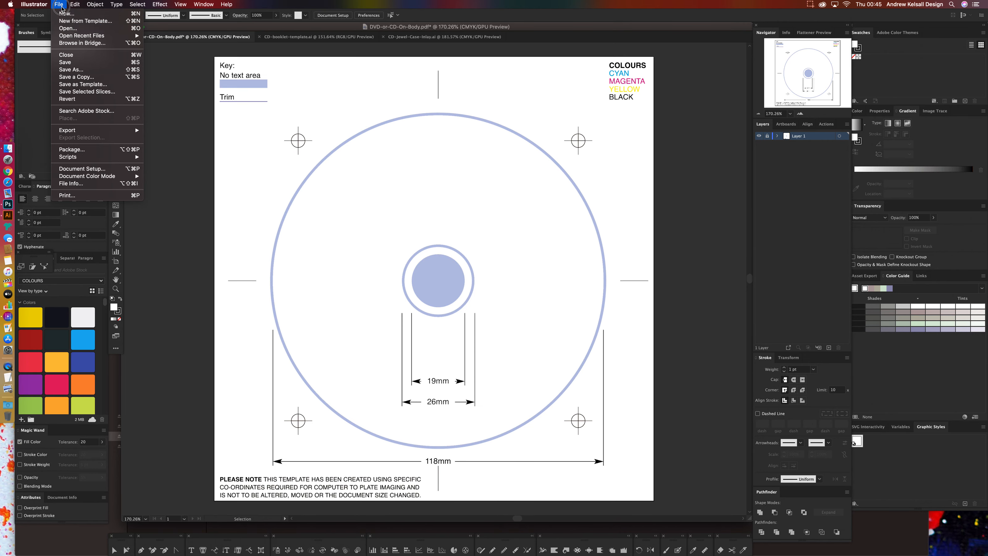
click(78, 69)
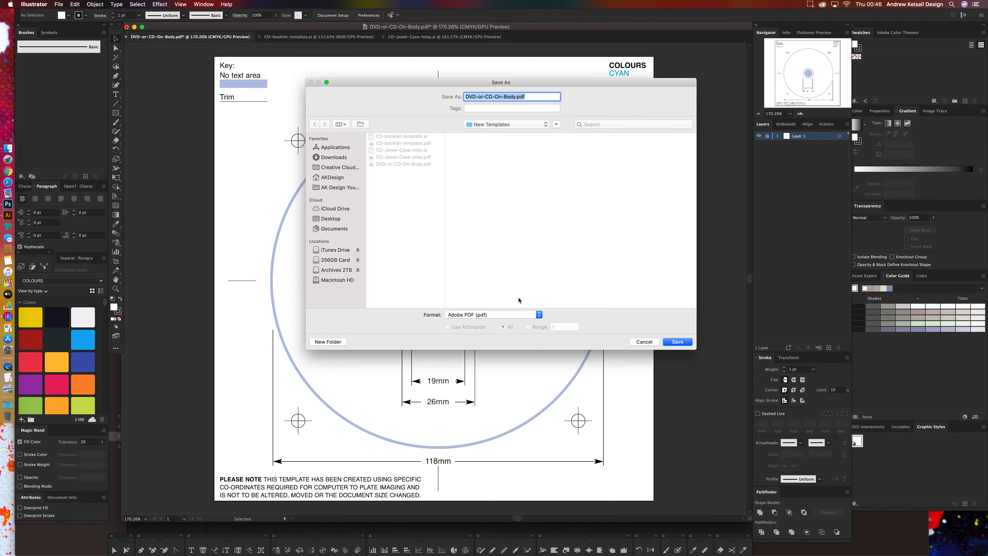
click(502, 314)
click(503, 300)
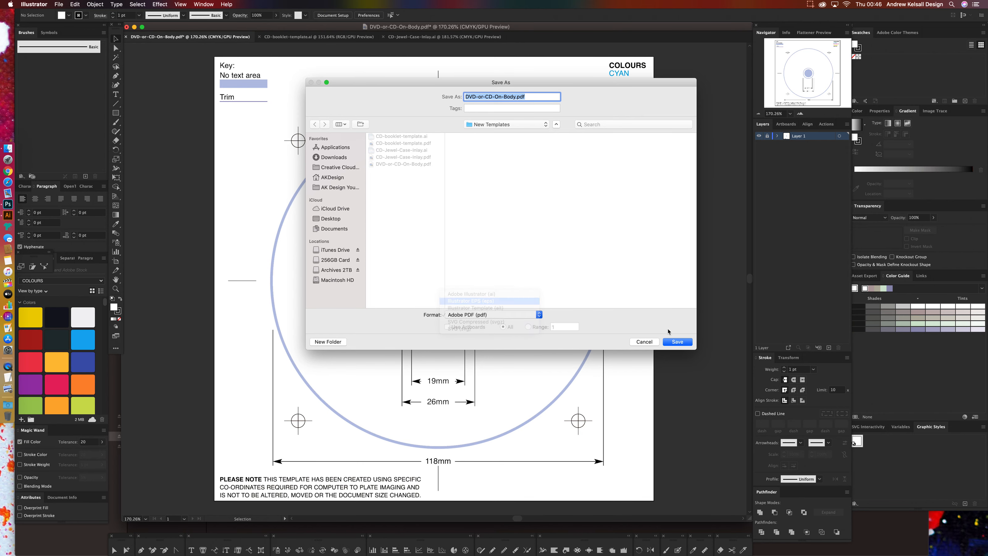
click(678, 342)
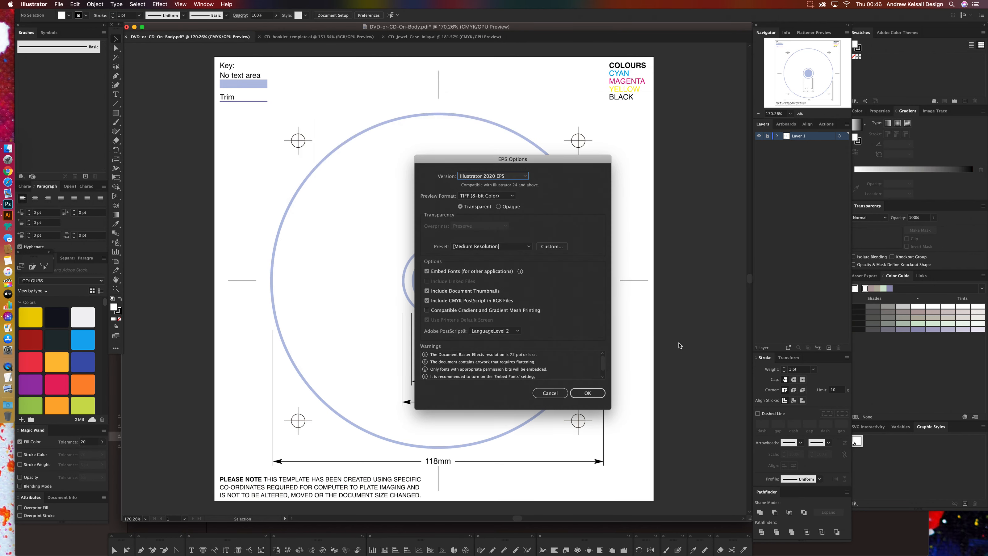
click(592, 393)
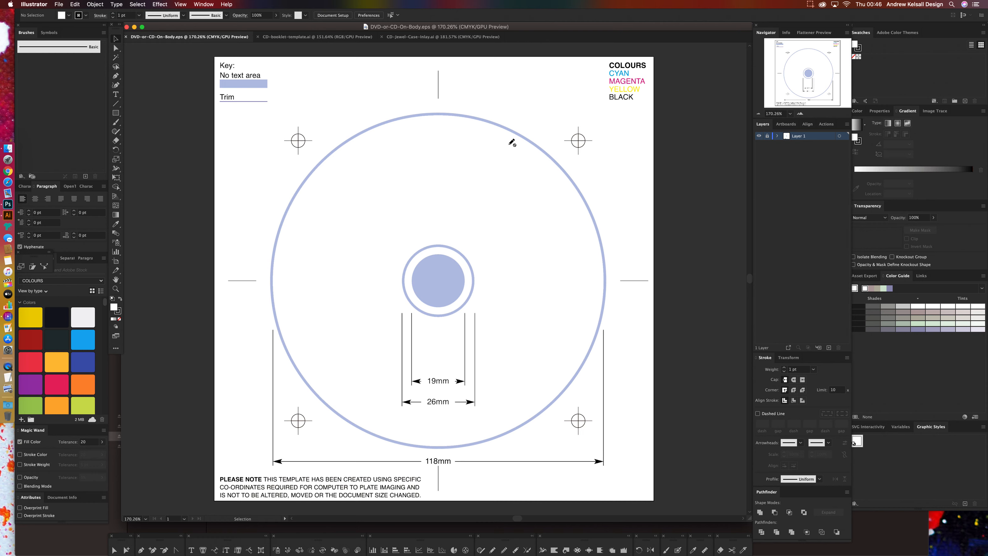
click(829, 347)
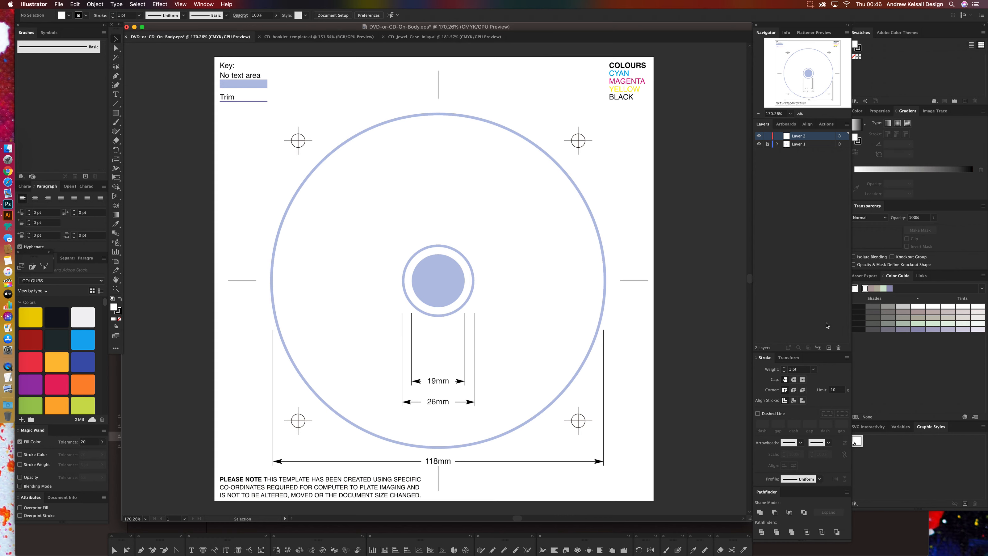
Switch to Finder and look through the Daz CD project's *AI Designs folder in one window and *PSDs Designs in the other.
click(8, 160)
click(15, 148)
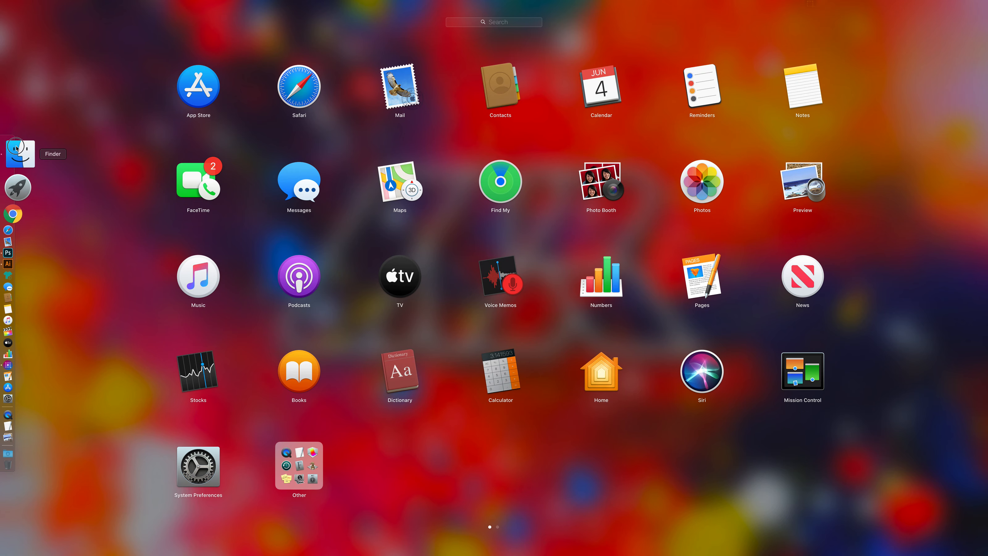
click(351, 61)
shift+click(354, 69)
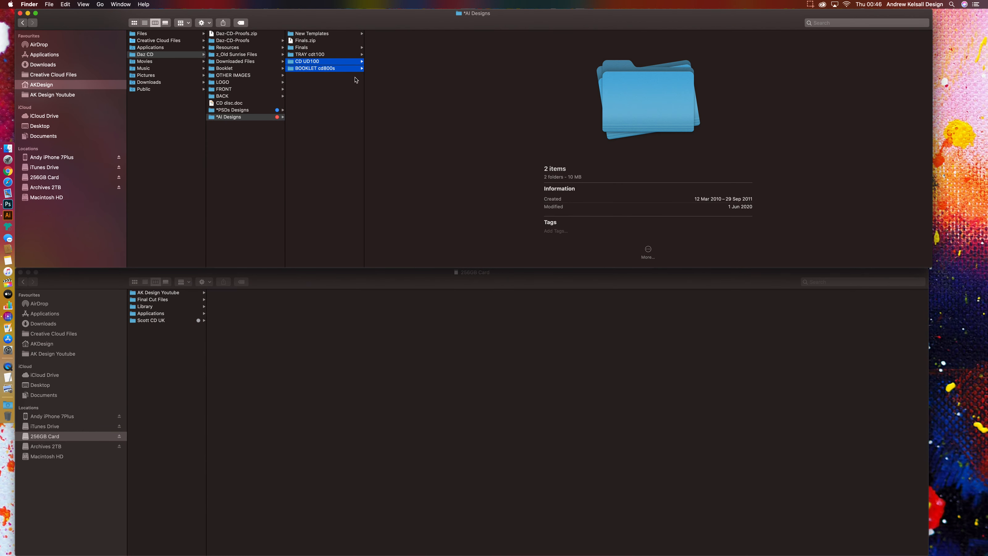
click(252, 116)
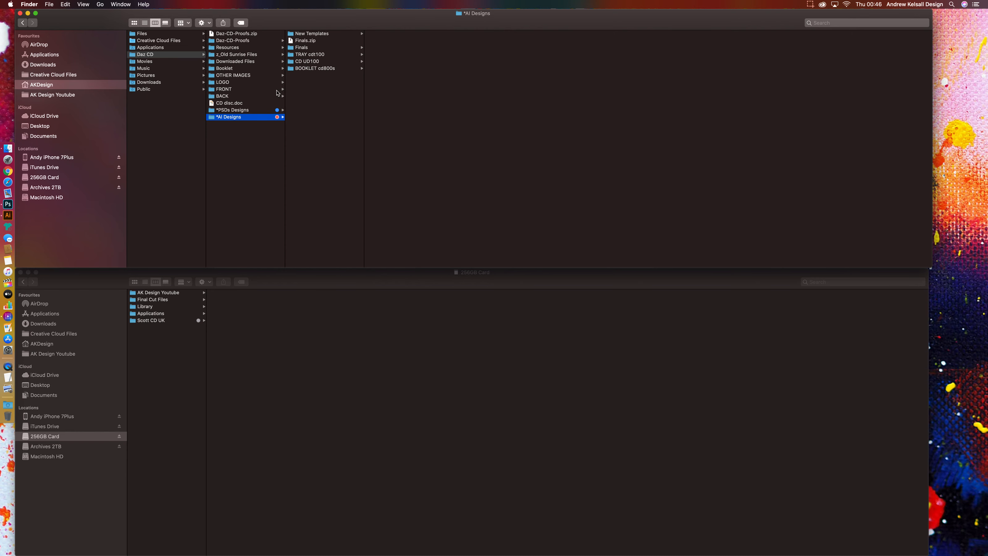
click(288, 290)
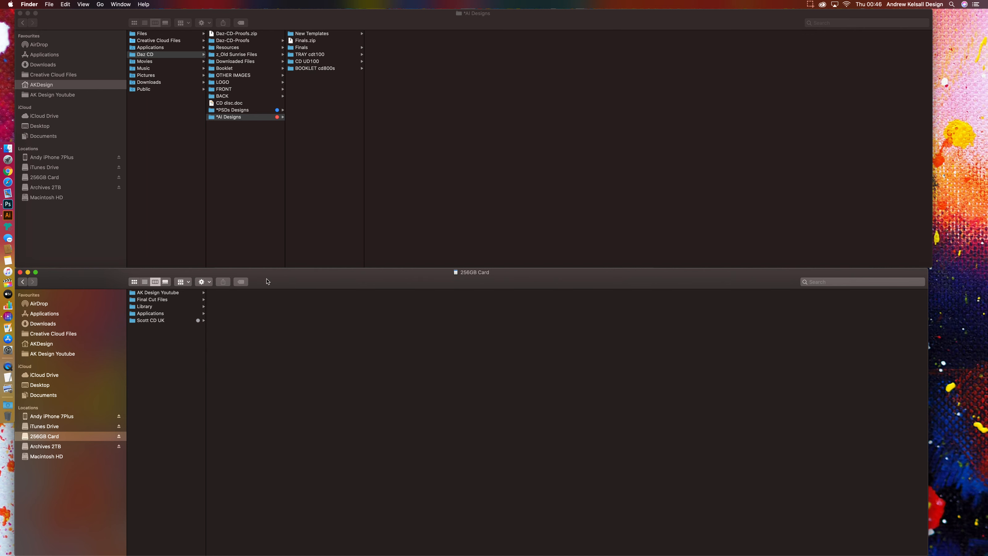
click(76, 343)
click(147, 316)
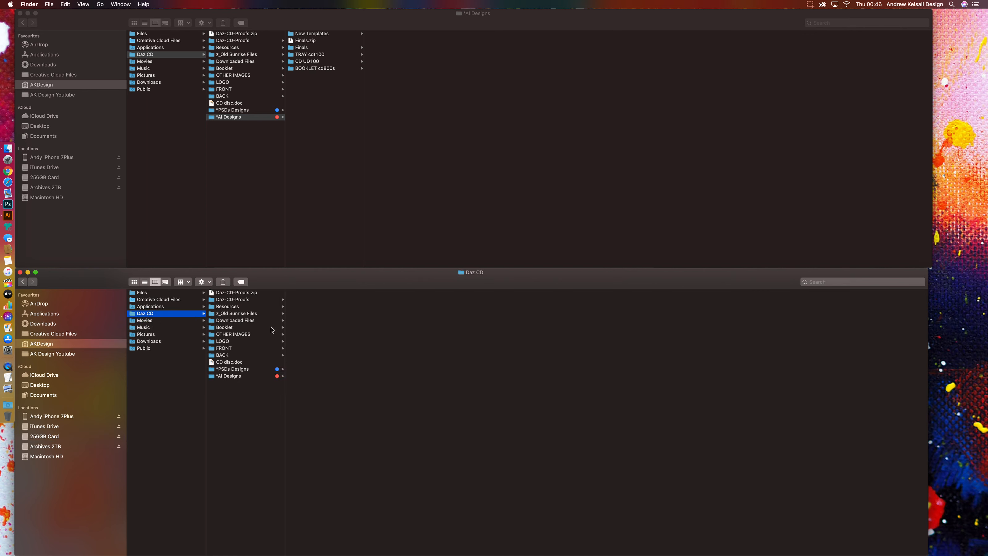
click(230, 371)
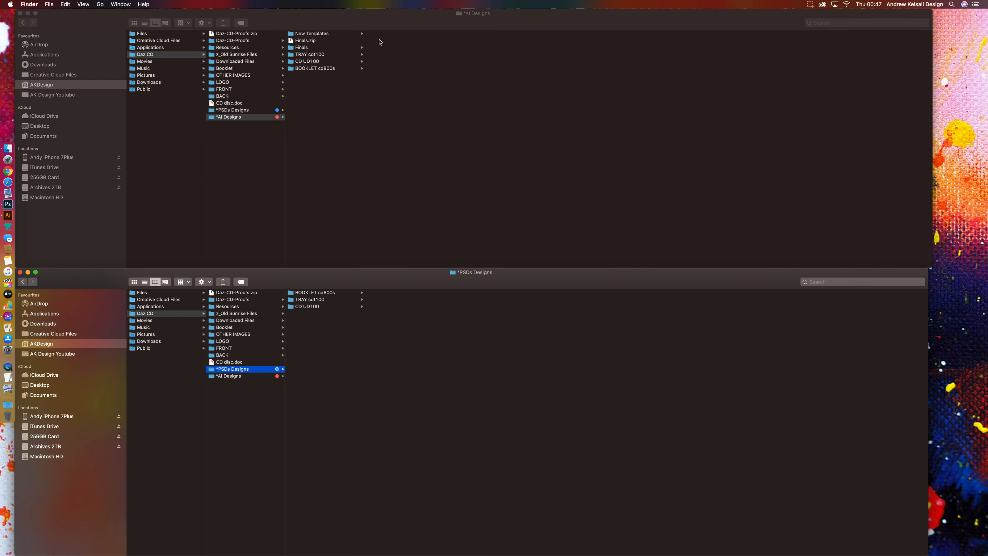
Open UD100.ai from the CD UD100 folder in *AI Designs, ignoring the missing UD100.psd link, and close the document again.
click(412, 24)
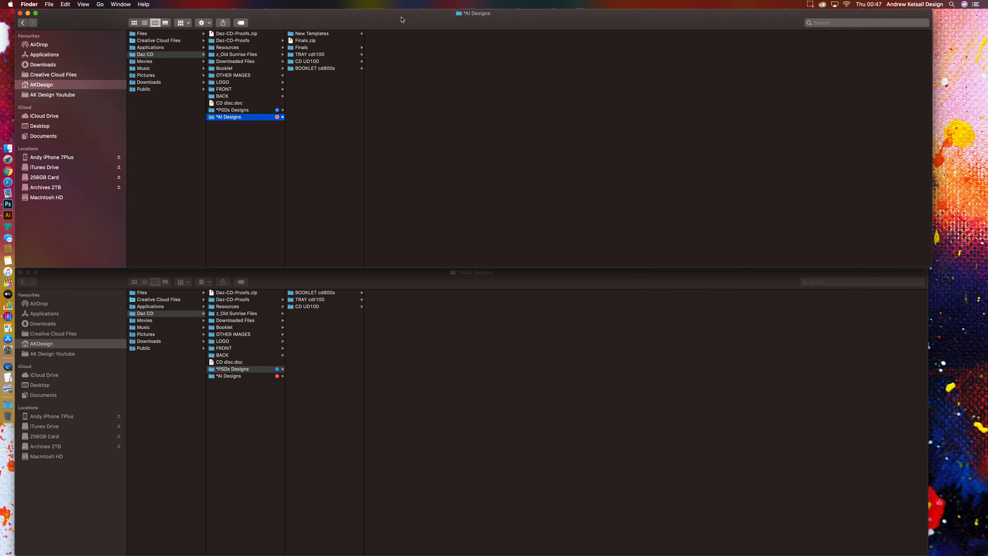
click(325, 61)
double_click(383, 34)
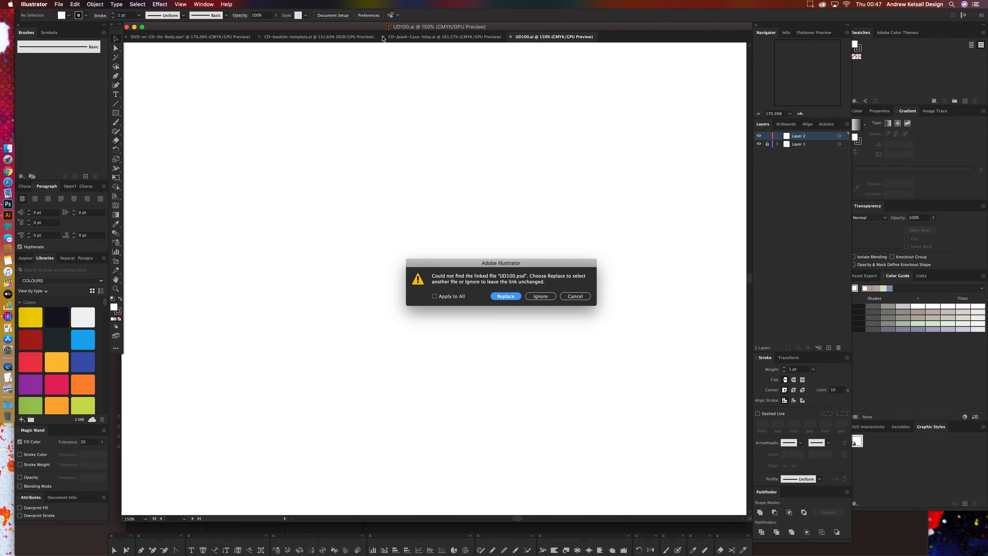
click(541, 296)
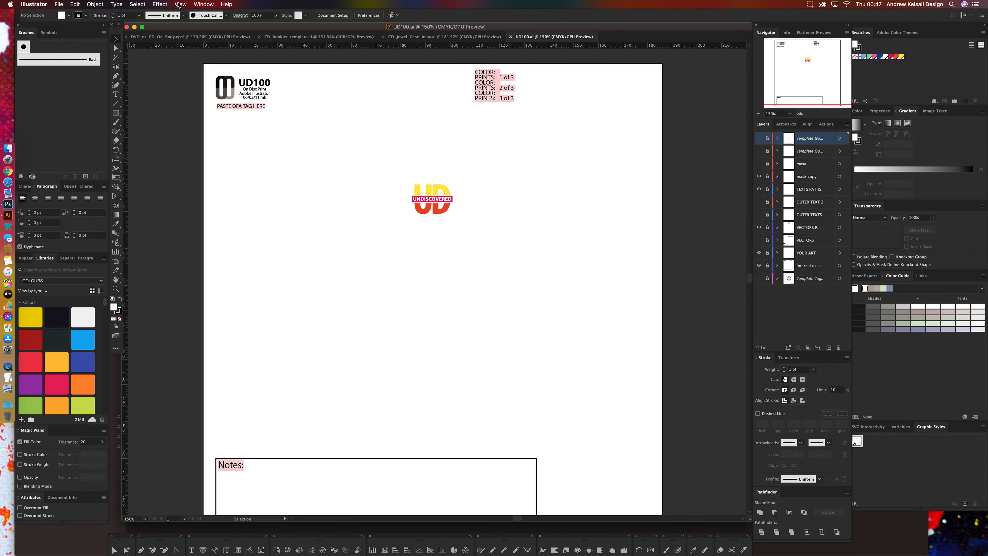
click(511, 37)
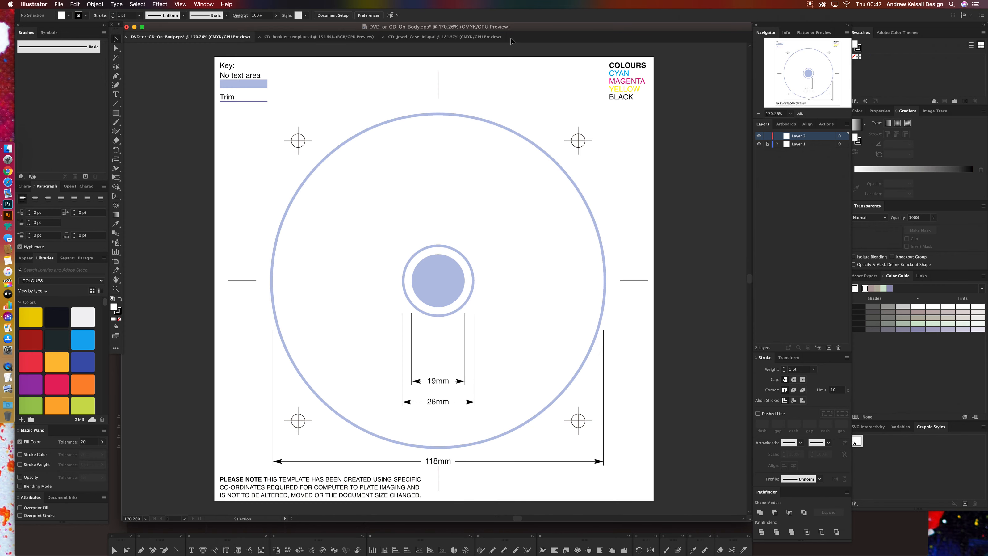
Return to Finder to preview UD100.ai, and open UD100.pdf from the CD Print folder inside Finals in Illustrator.
click(8, 152)
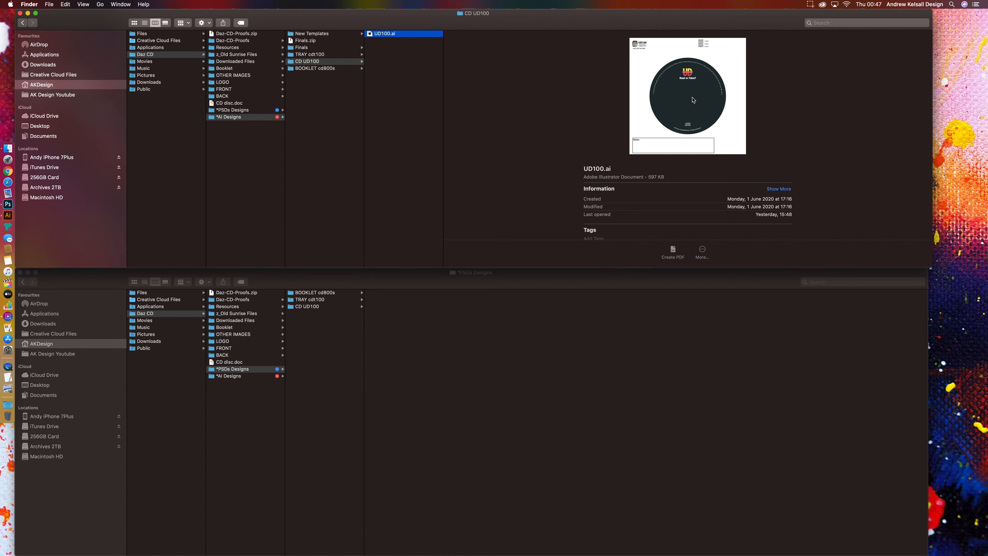
key(space)
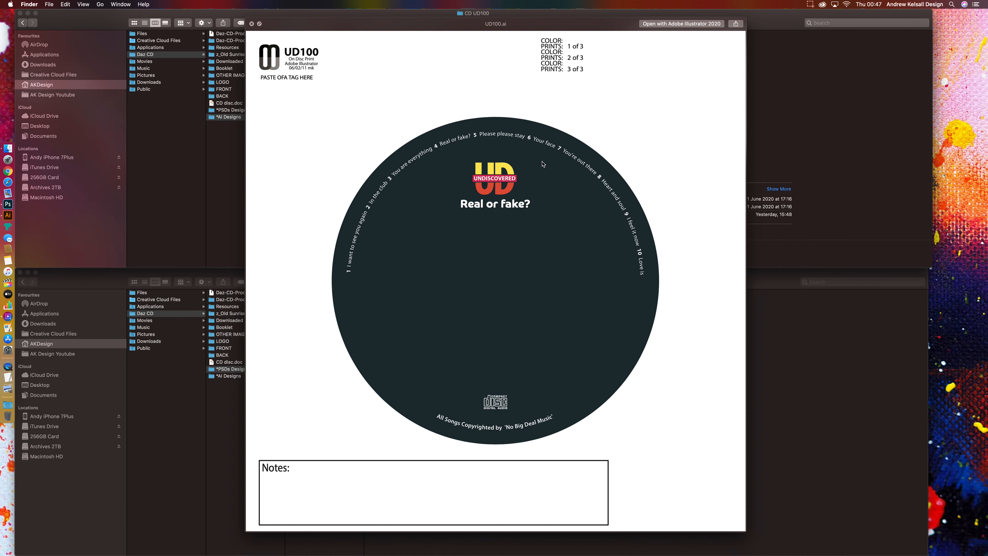
key(space)
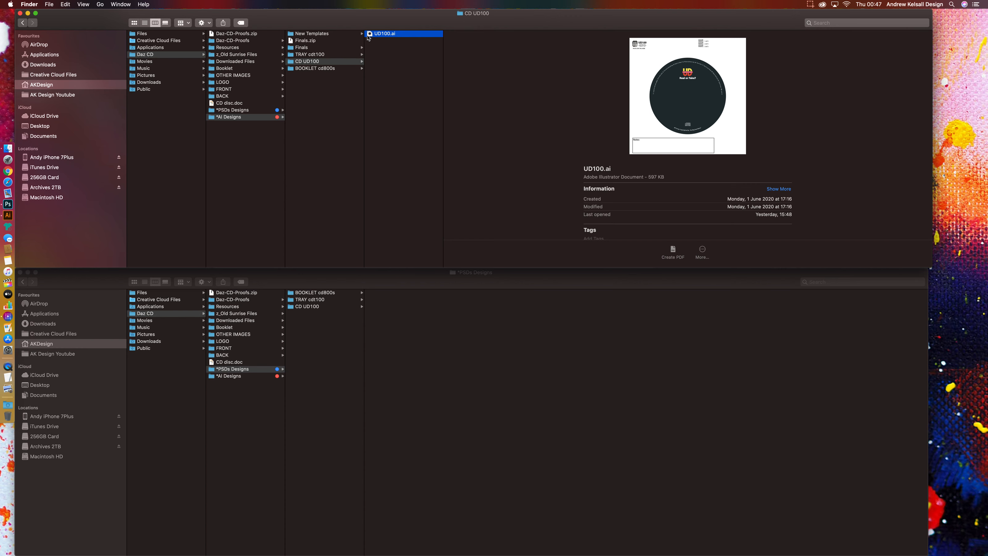
click(333, 48)
click(389, 35)
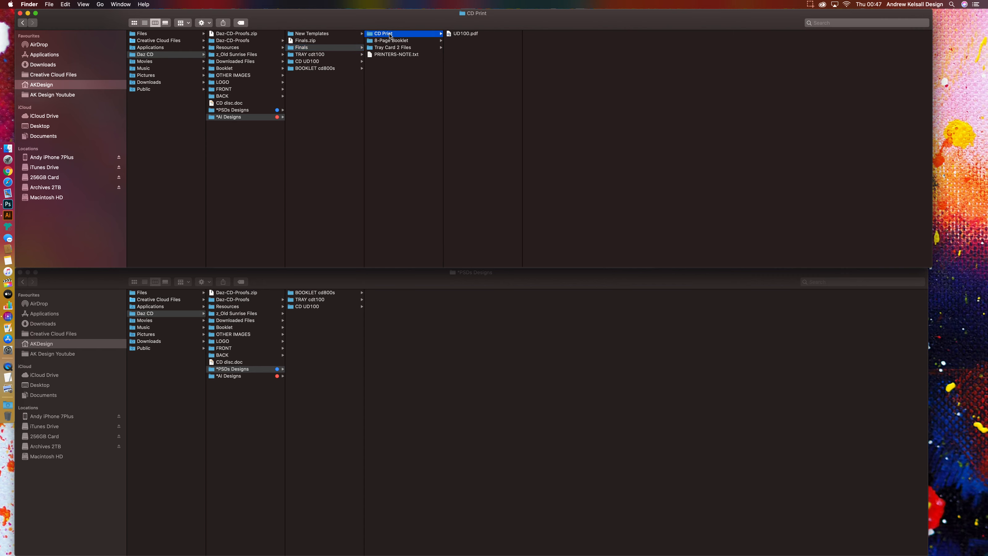
click(451, 34)
drag(451, 34, 22, 219)
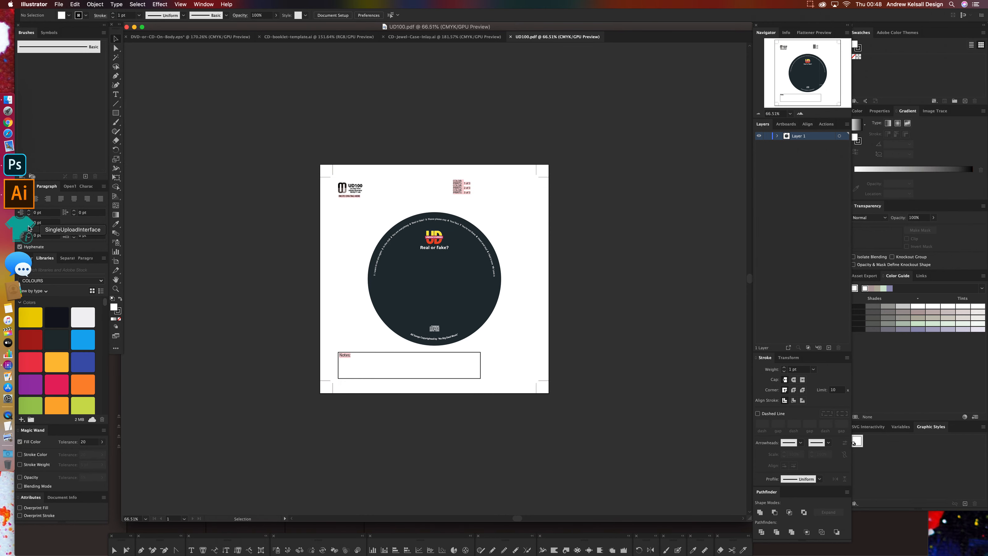
Delete the crop marks, UD100 header, colour print text and Notes box surrounding the disc artwork in UD100.pdf, keeping the disc design.
drag(580, 216, 314, 353)
click(564, 212)
drag(580, 162, 325, 196)
key(a)
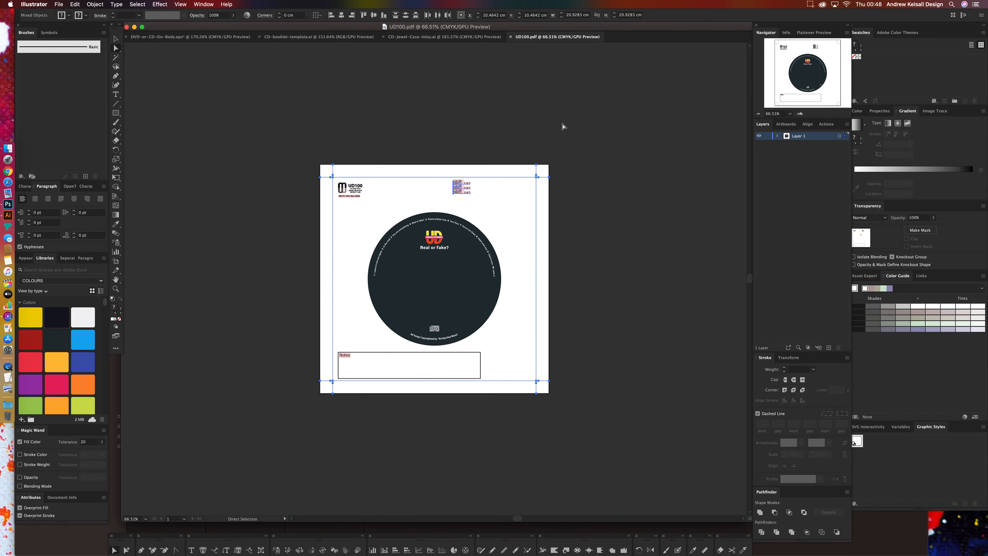
click(593, 125)
drag(593, 125, 344, 435)
key(Delete)
key(Delete)
drag(591, 443, 251, 350)
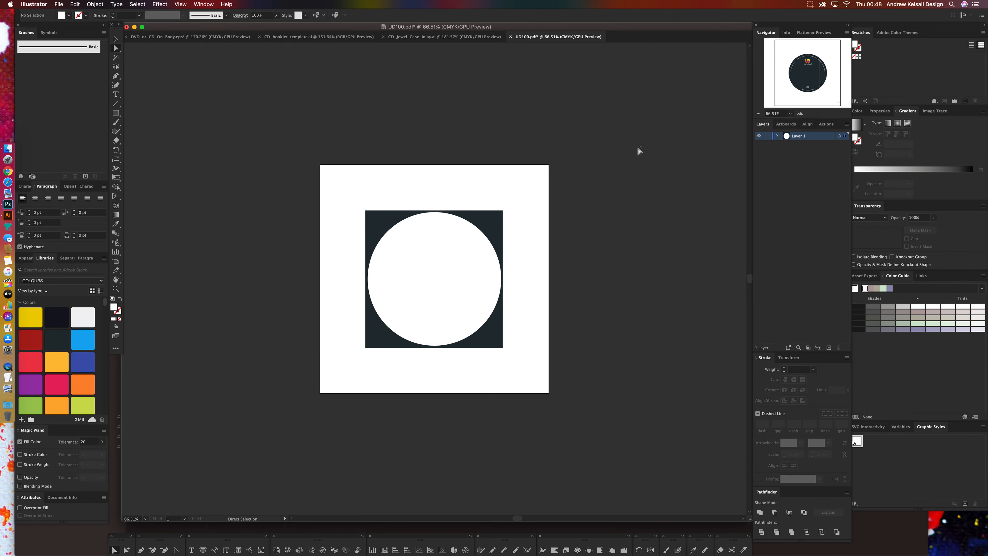
key(super+z)
drag(641, 152, 512, 415)
key(Delete)
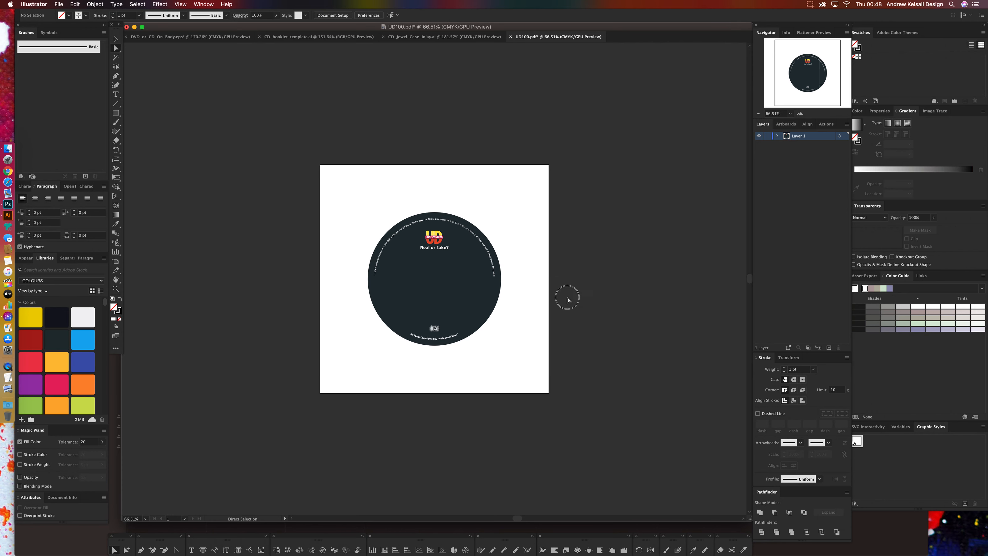
Inspect how the UD100.pdf disc artwork is built in outline view, test-move its clipped pieces, and undo the moves.
key(super+y)
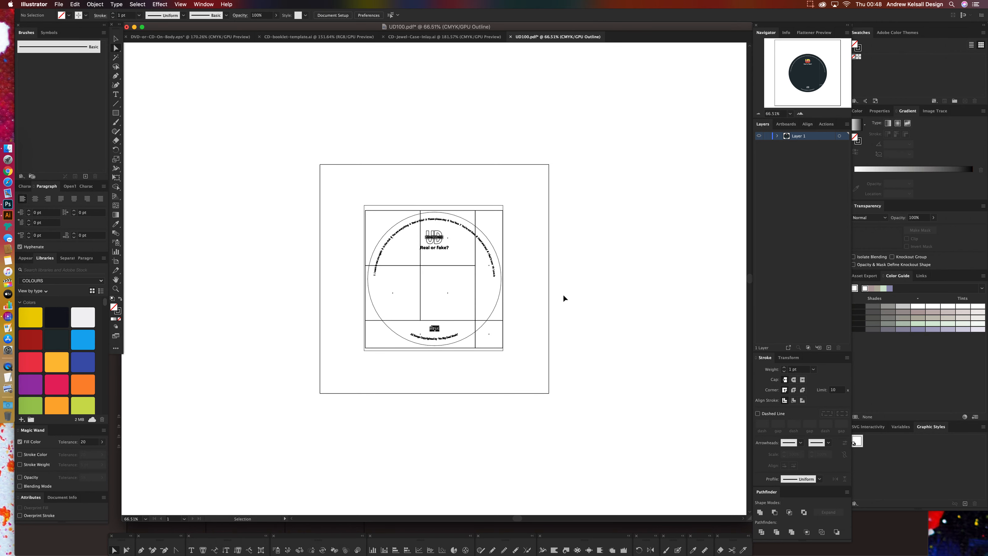
key(super+y)
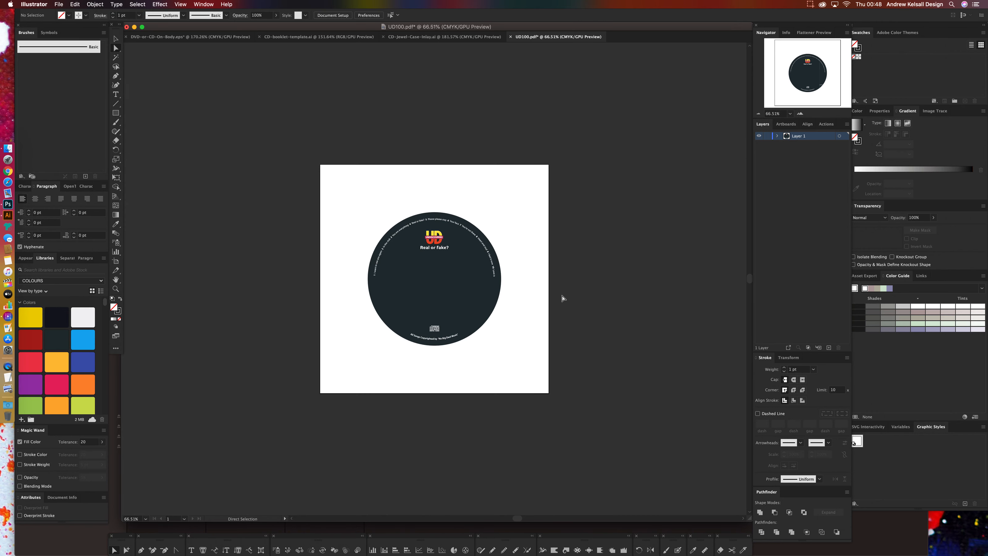
key(super+space)
drag(512, 203, 326, 381)
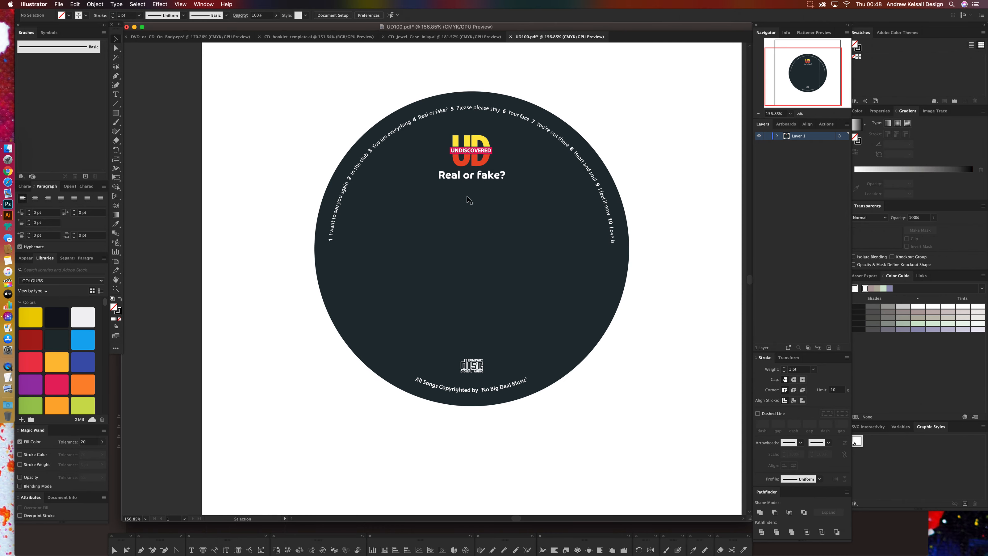
drag(541, 95, 457, 178)
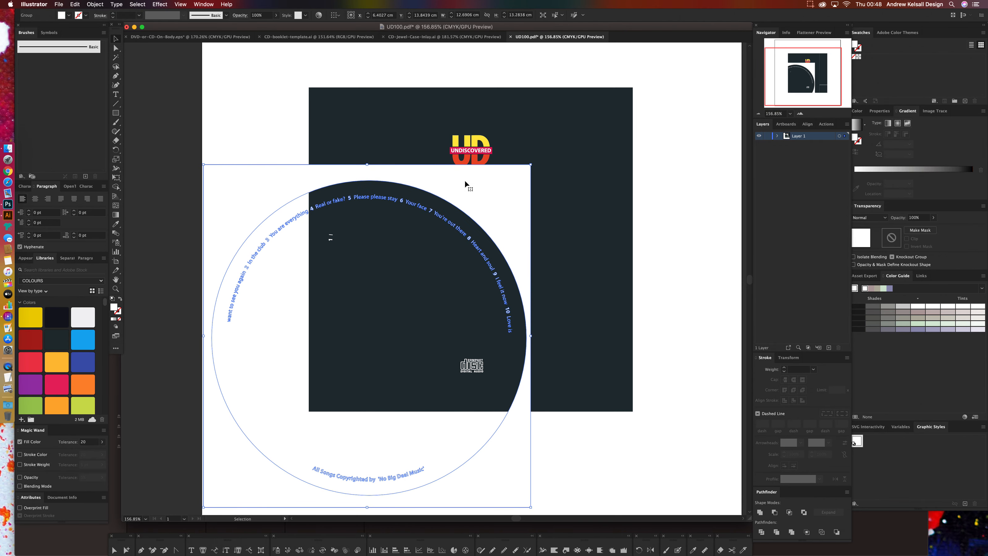
key(super+z)
click(556, 135)
drag(557, 136, 611, 120)
key(a)
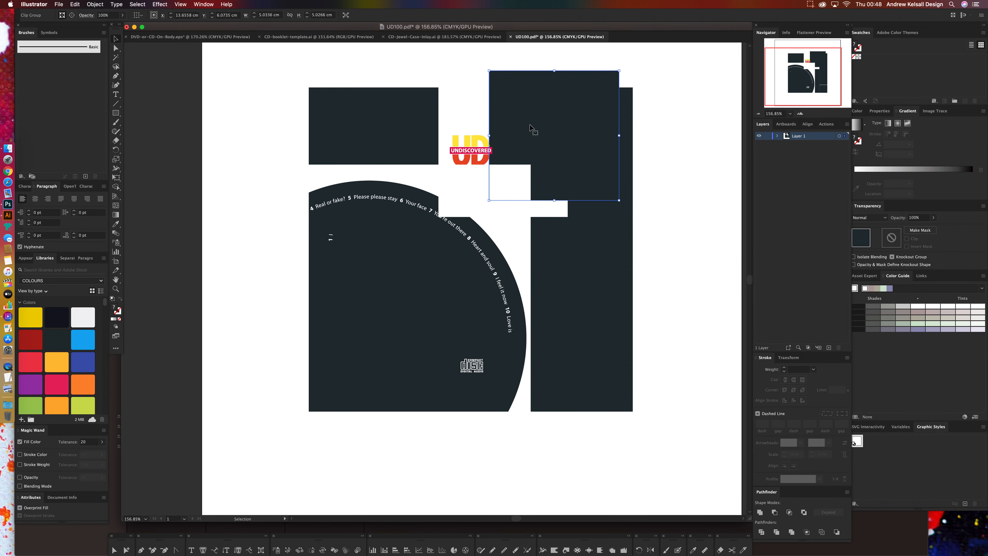
key(super+z)
key(super+z)
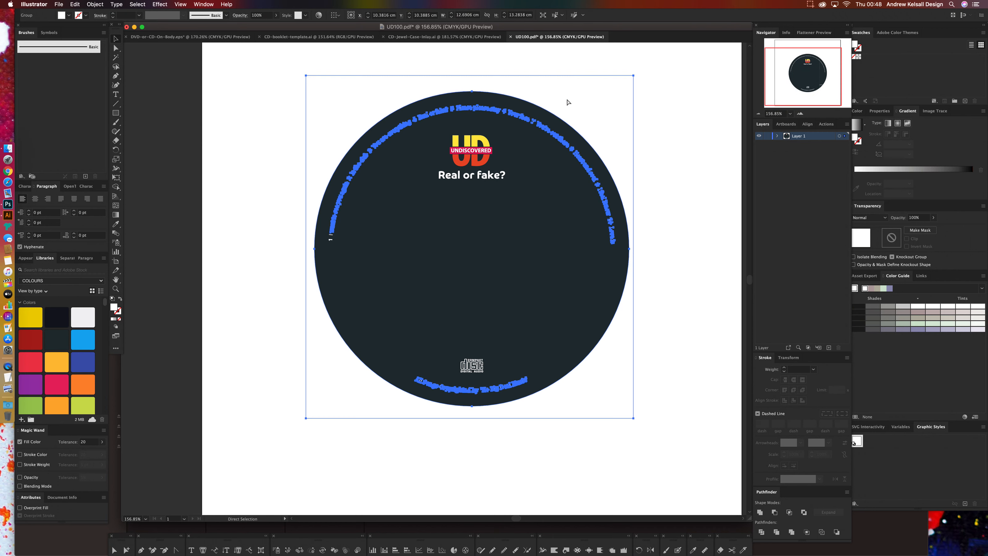
Close UD100.pdf without saving the changes.
key(v)
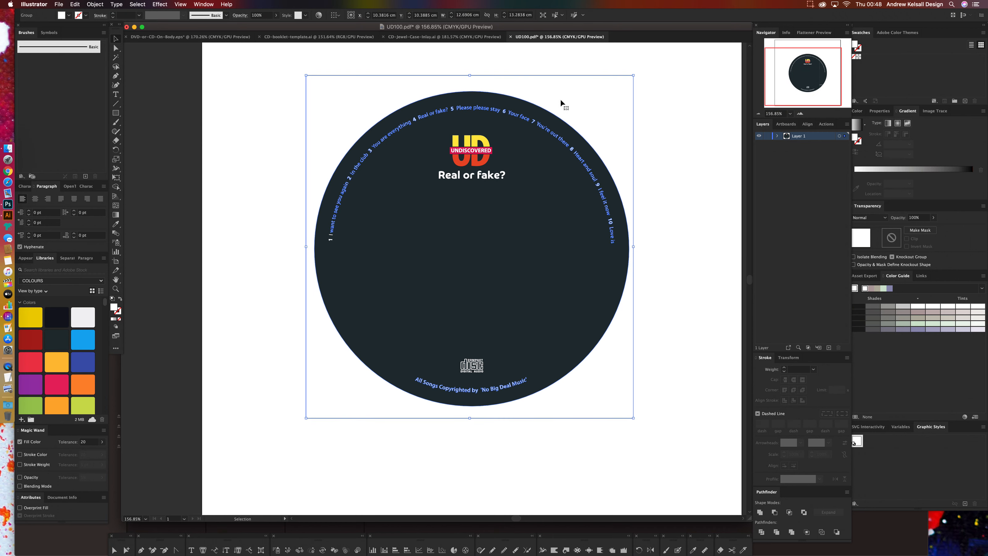
key(super+w)
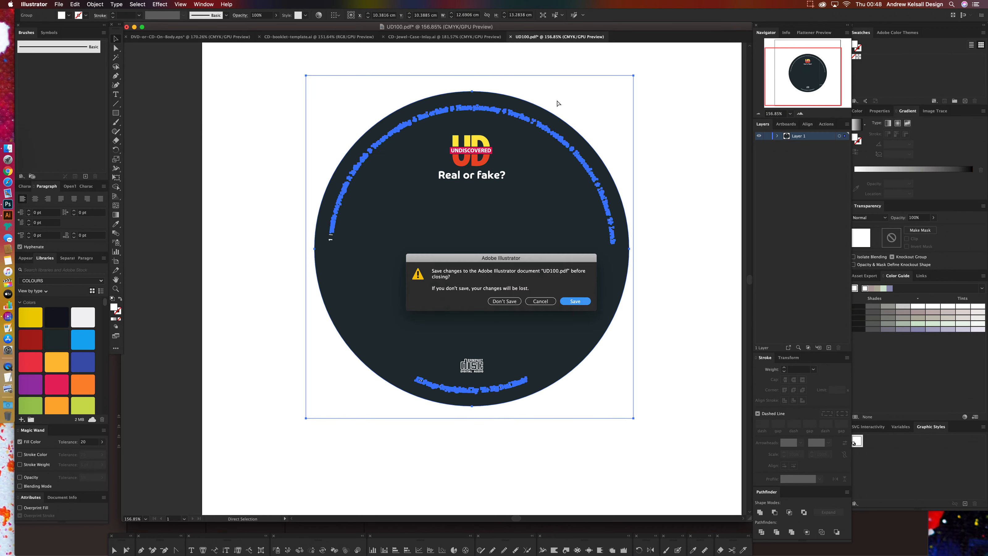
click(511, 302)
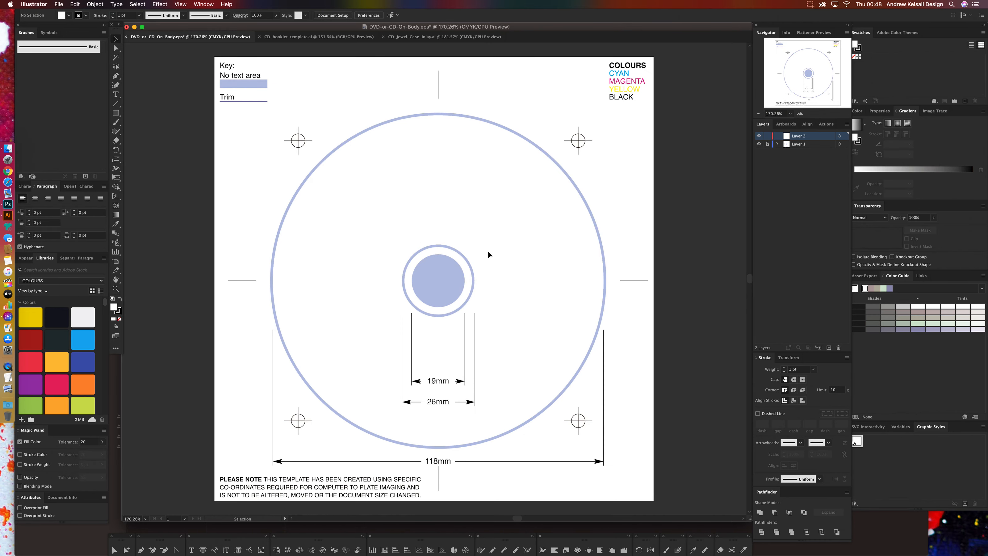
Try to open UD100.ai from the CD UD100 folder in Finder, cancelling at the missing UD100.psd link.
click(8, 148)
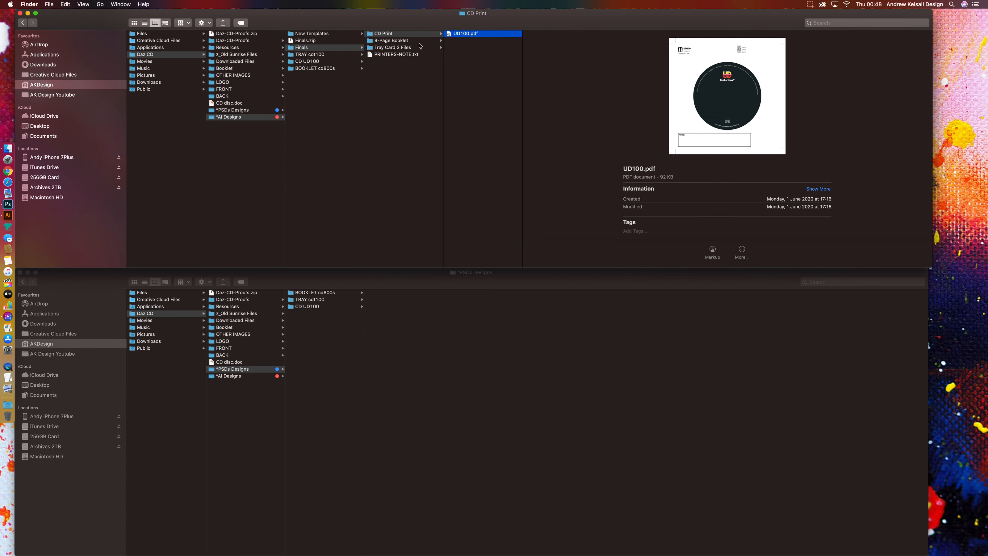
click(331, 61)
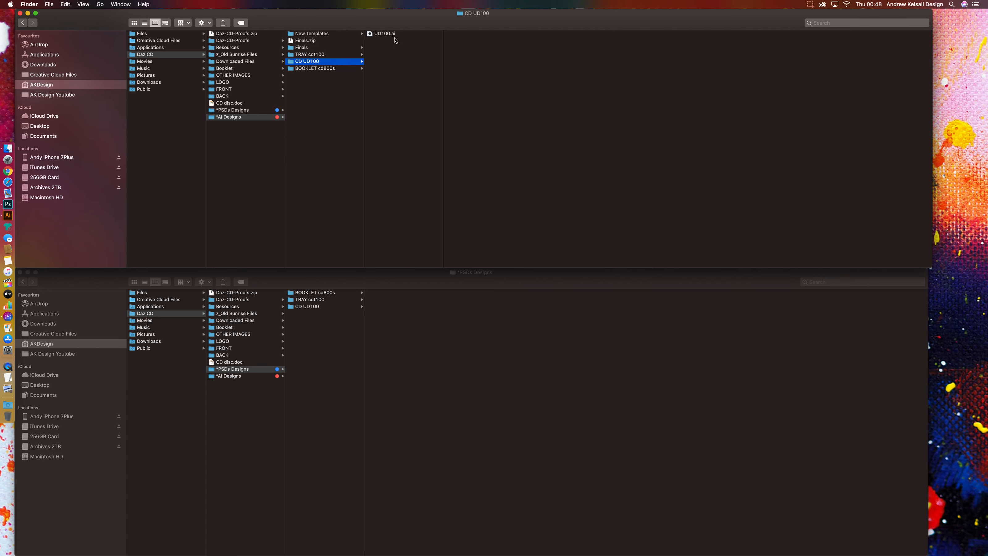
click(370, 35)
double_click(369, 35)
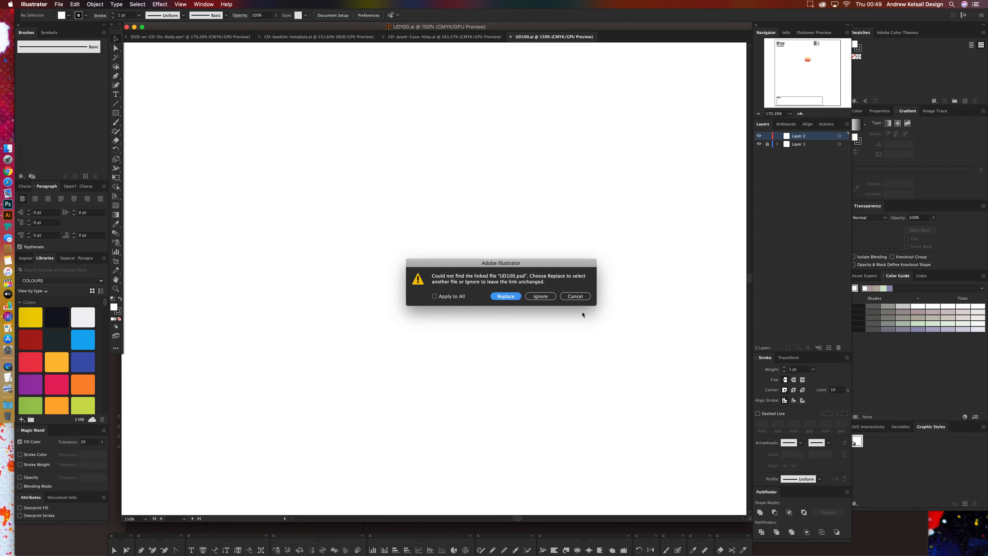
click(575, 296)
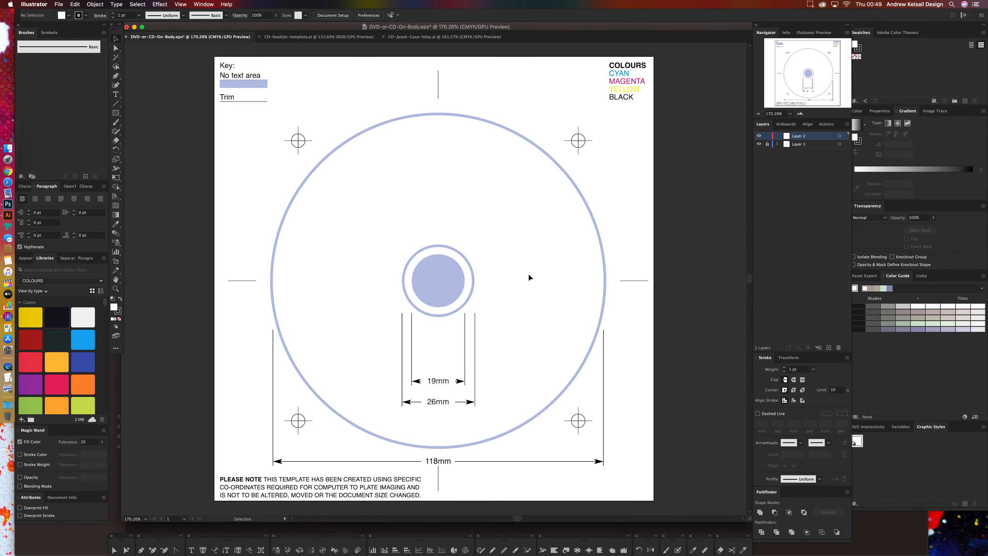
Switch to Finder and move the Daz CD folder from AKDesign to the 256GB Card drive.
click(8, 148)
click(133, 57)
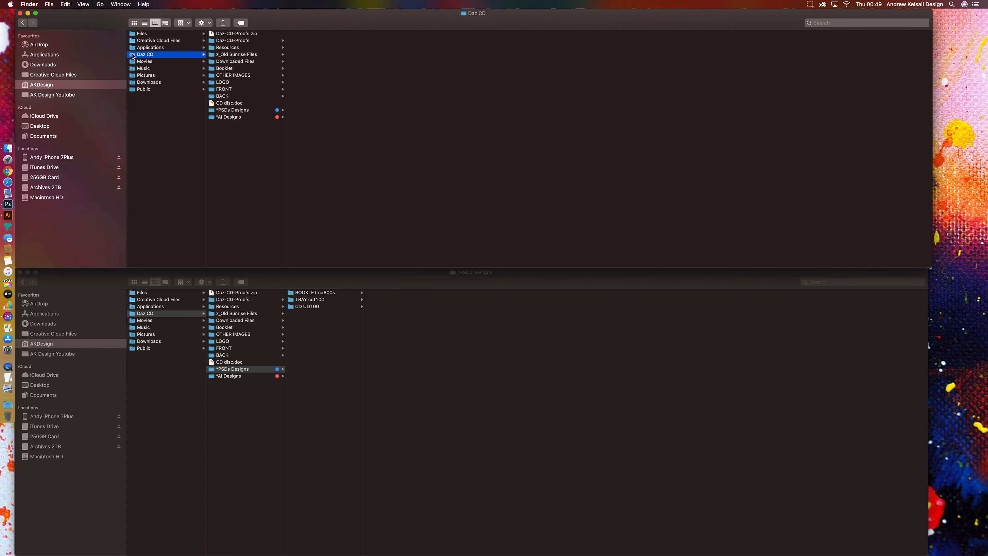
click(55, 448)
click(55, 436)
drag(132, 60, 172, 408)
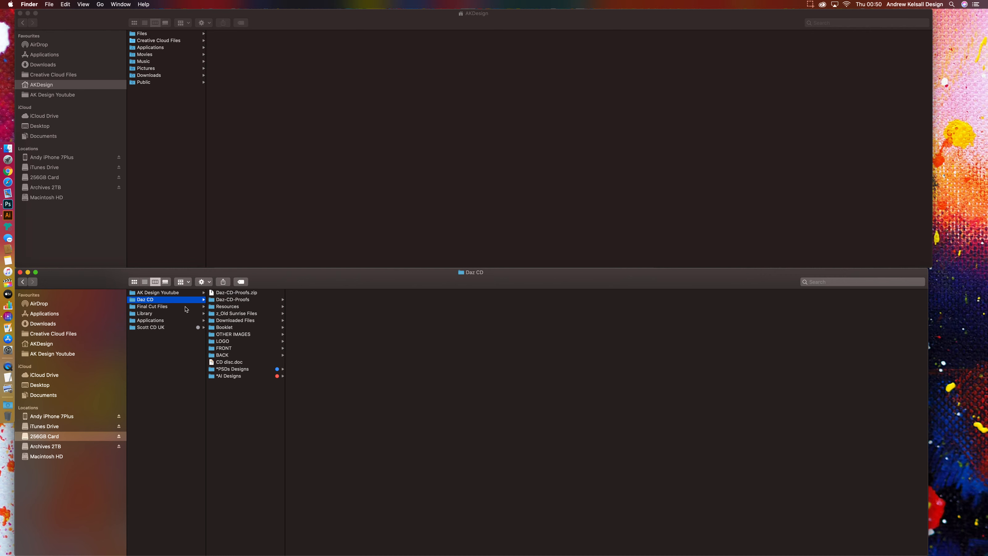
Show the relocated Daz CD folder's *AI Designs in one Finder window and *PSDs Designs in the other.
click(242, 378)
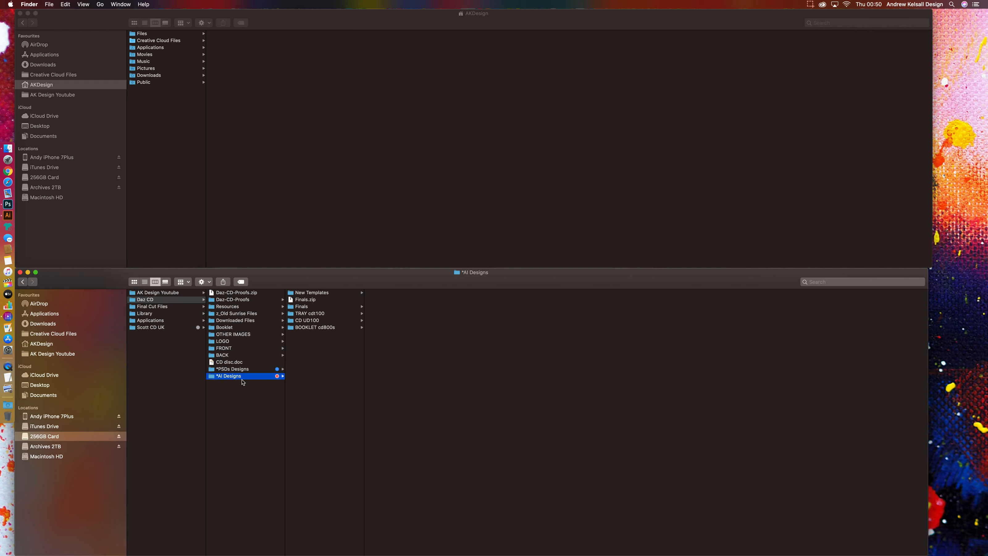
click(64, 177)
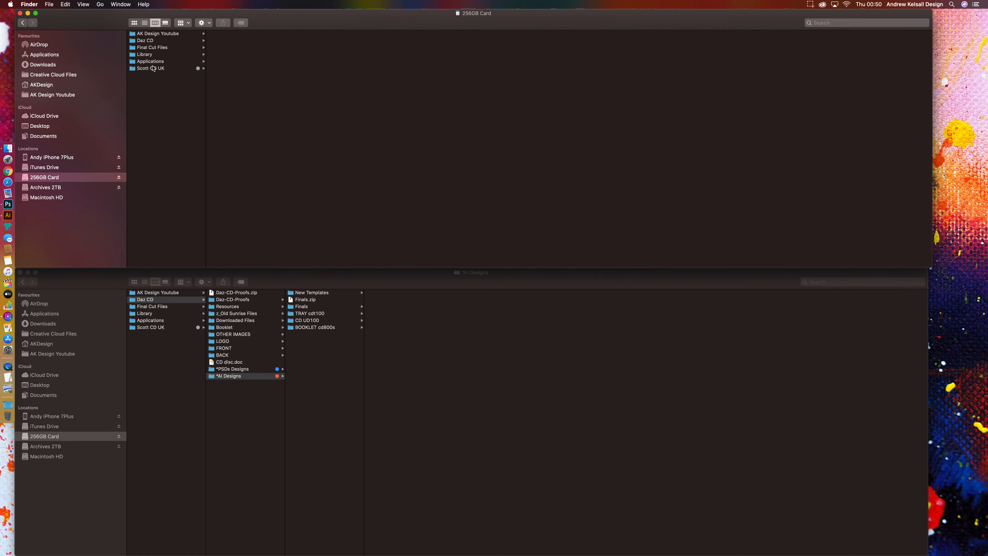
click(160, 41)
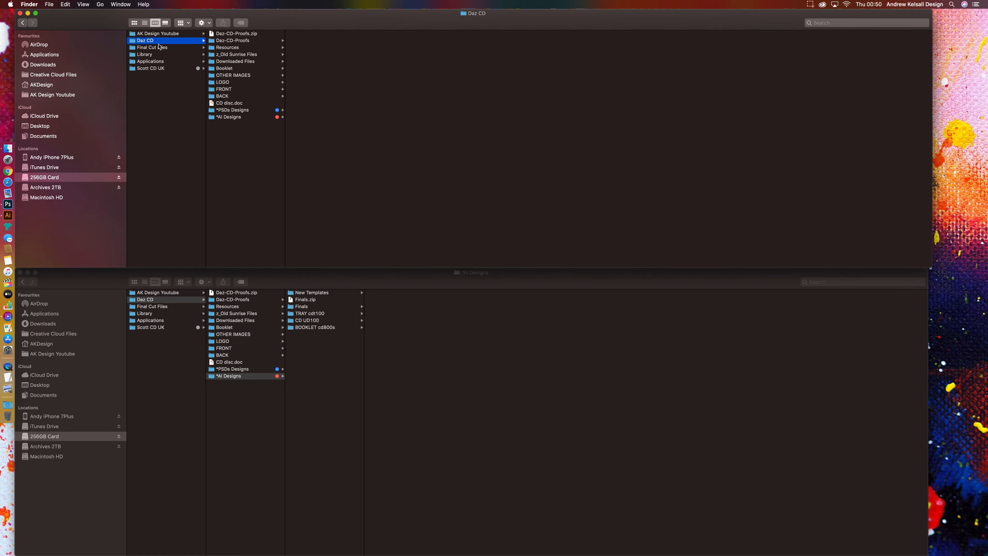
click(256, 118)
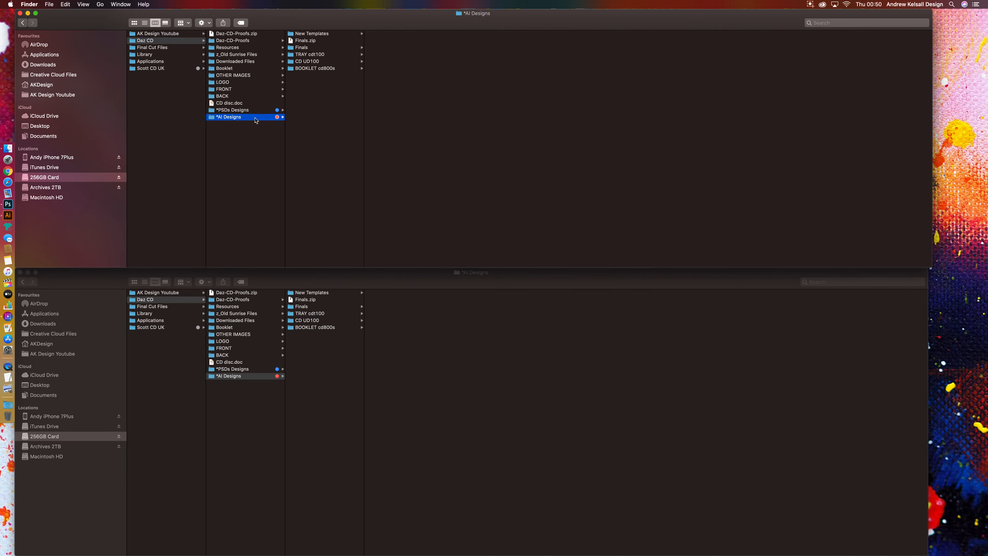
click(268, 369)
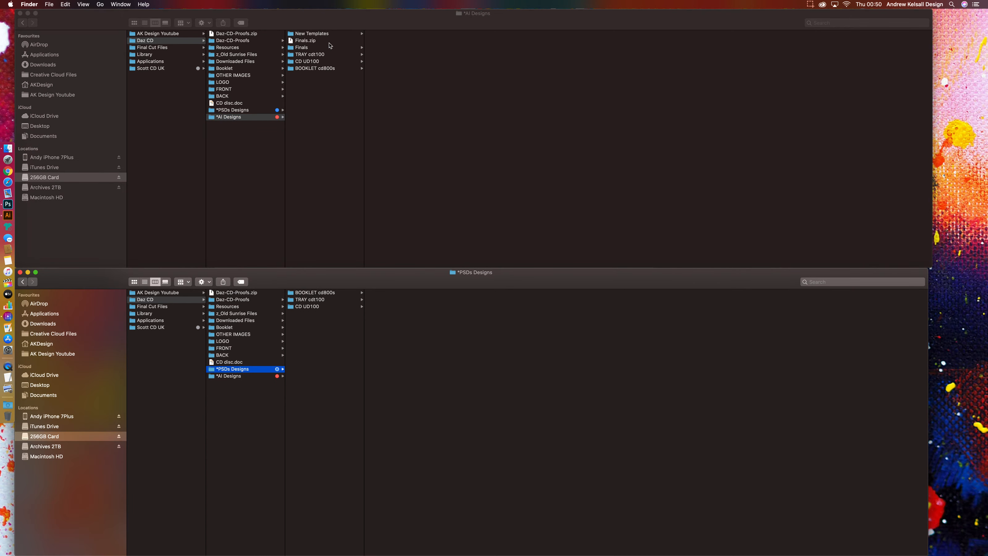
Switch to Illustrator and close the open disc, booklet and inlay template documents without saving changes.
click(9, 216)
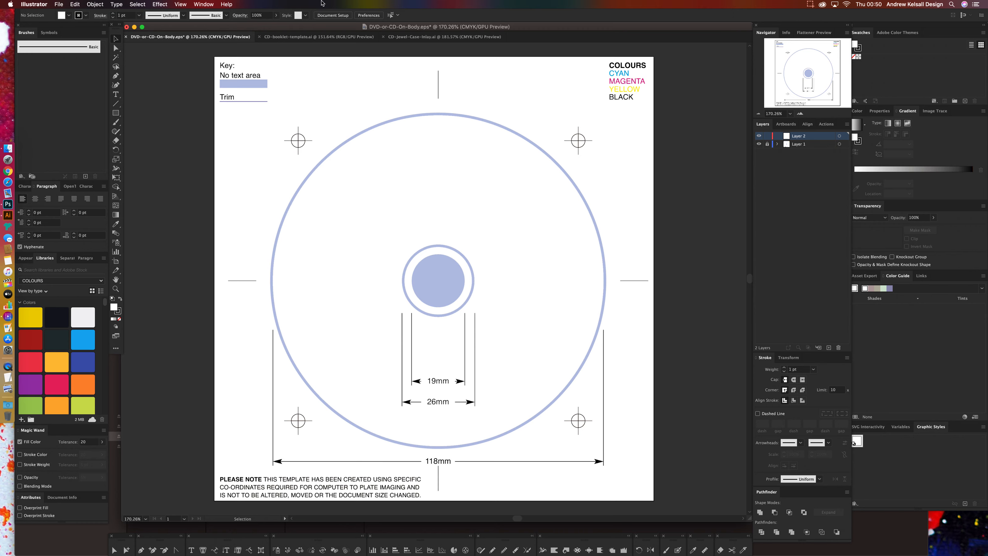
key(super+w)
click(505, 300)
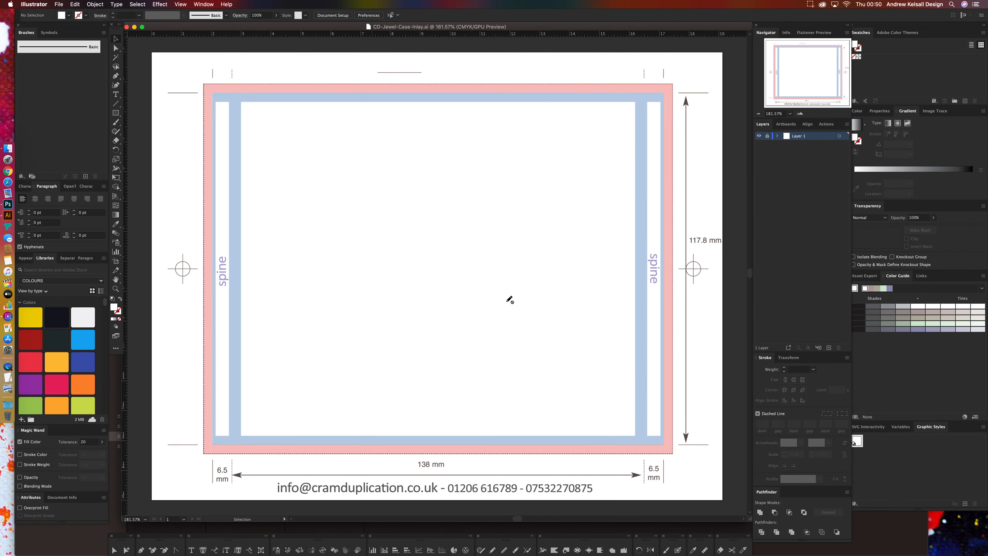
key(super+w)
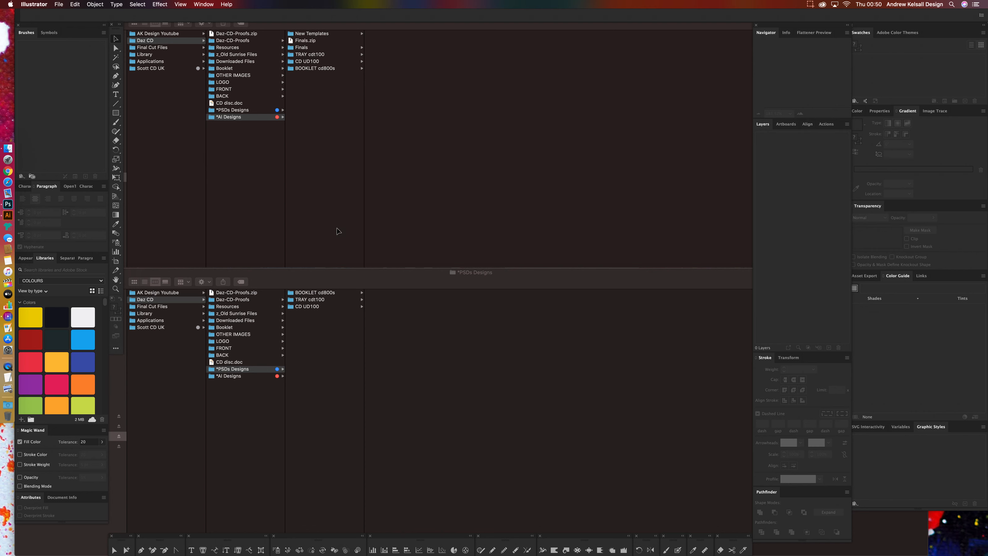
Open DVD-or-CD-On-Body.eps from the New Templates folder in Finder with Illustrator.
click(331, 100)
click(336, 34)
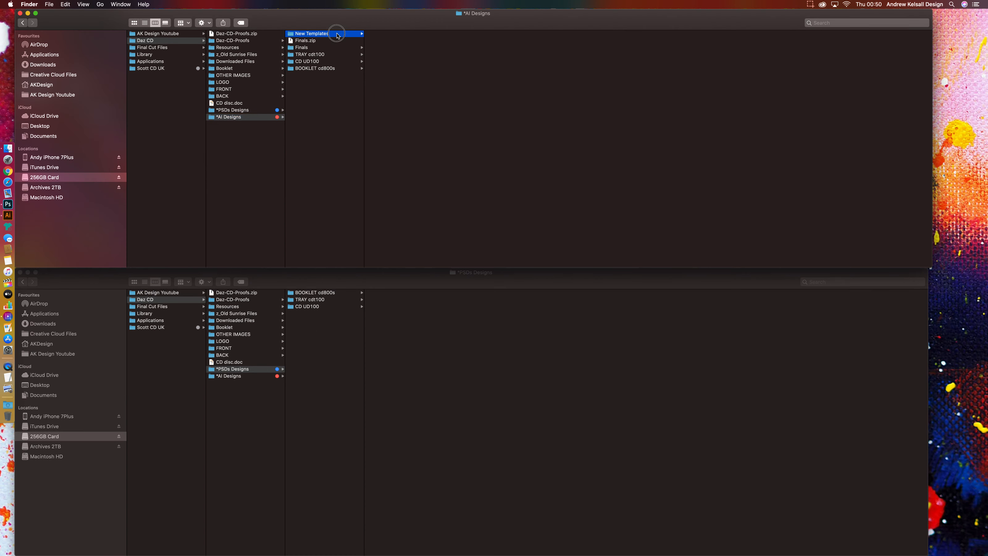
click(347, 48)
click(336, 35)
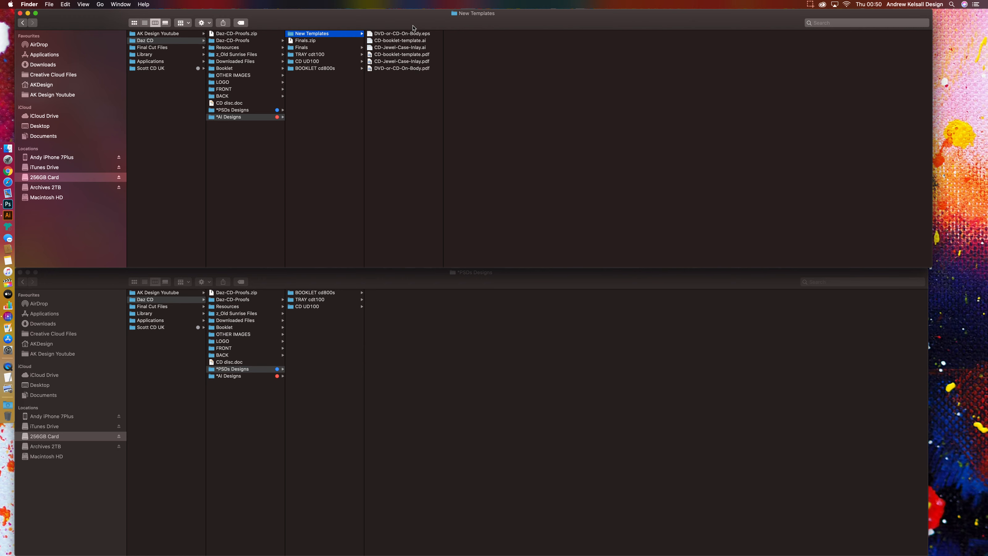
click(406, 35)
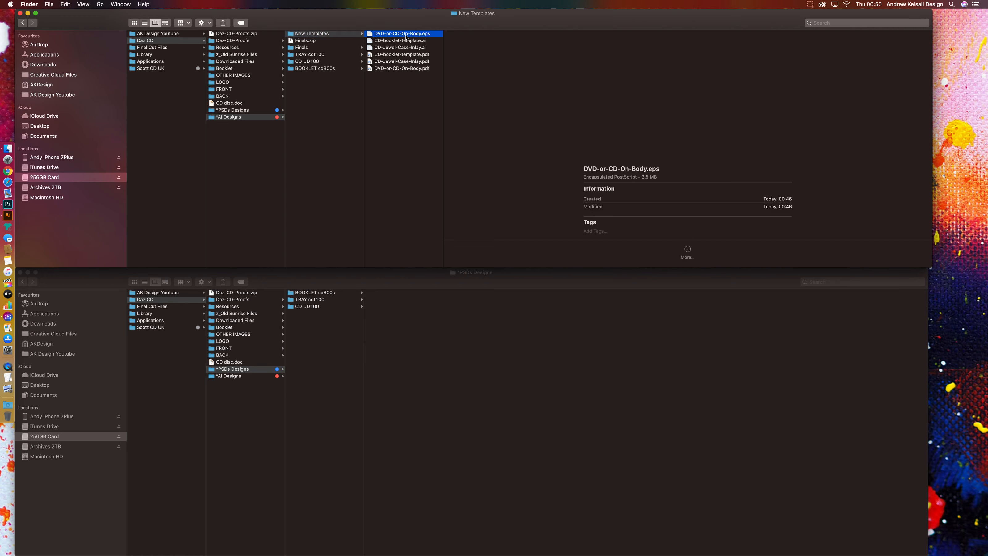
drag(372, 35, 8, 215)
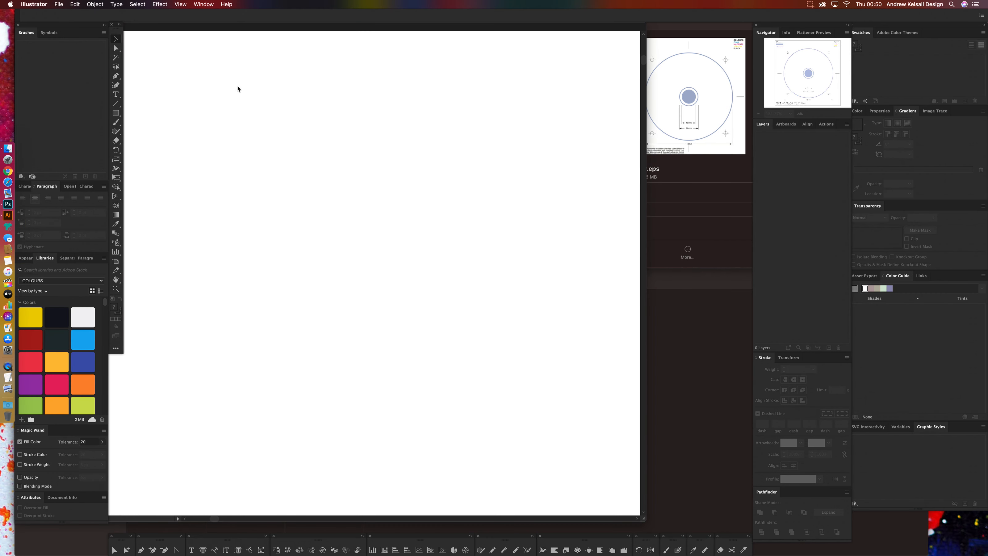
Save the disc template as the Adobe Illustrator file DVD-or-CD-On-Body.ai in the New Templates folder.
click(59, 4)
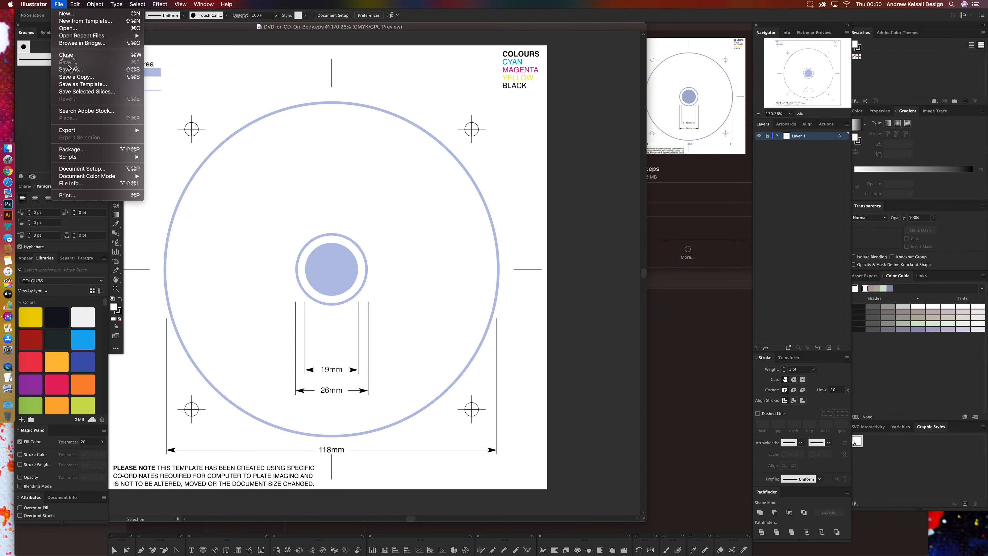
click(71, 69)
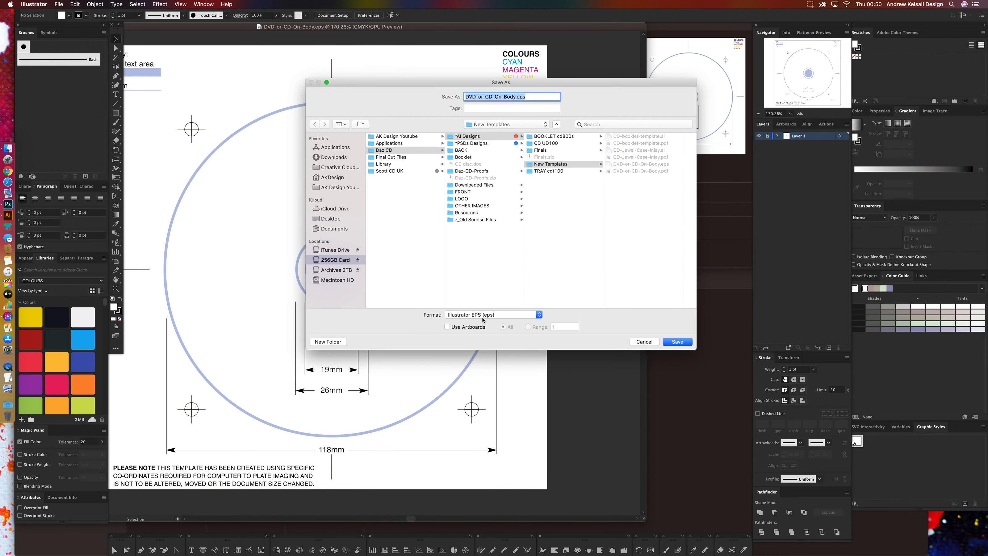
click(482, 317)
click(485, 307)
click(681, 345)
click(587, 393)
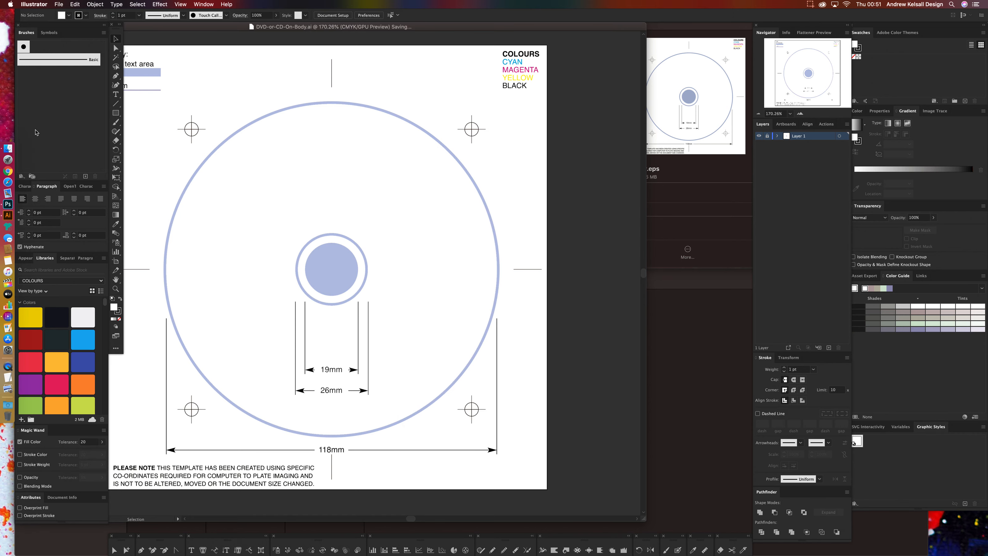
Switch to Finder and move DVD-or-CD-On-Body.eps from New Templates to the Bin.
click(7, 148)
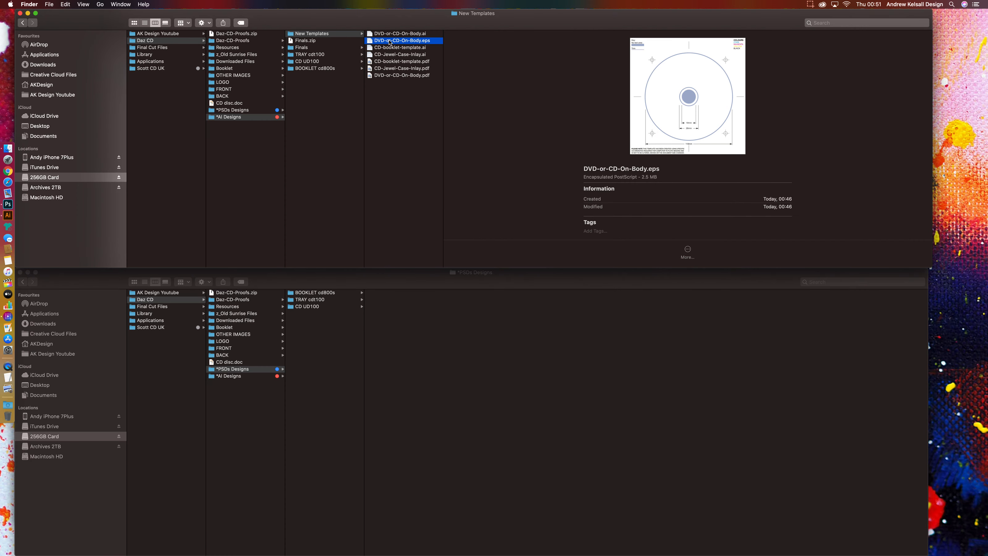
right_click(410, 45)
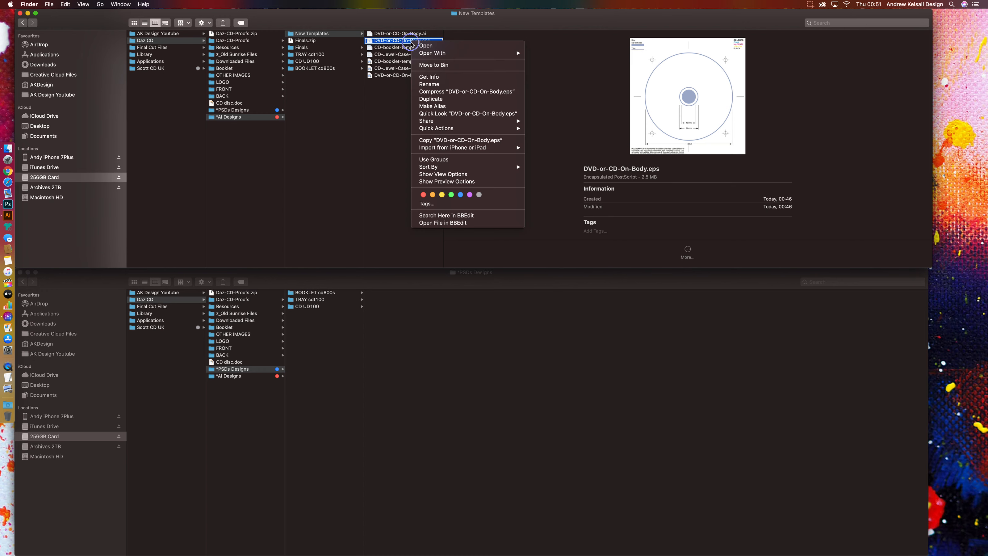
click(420, 65)
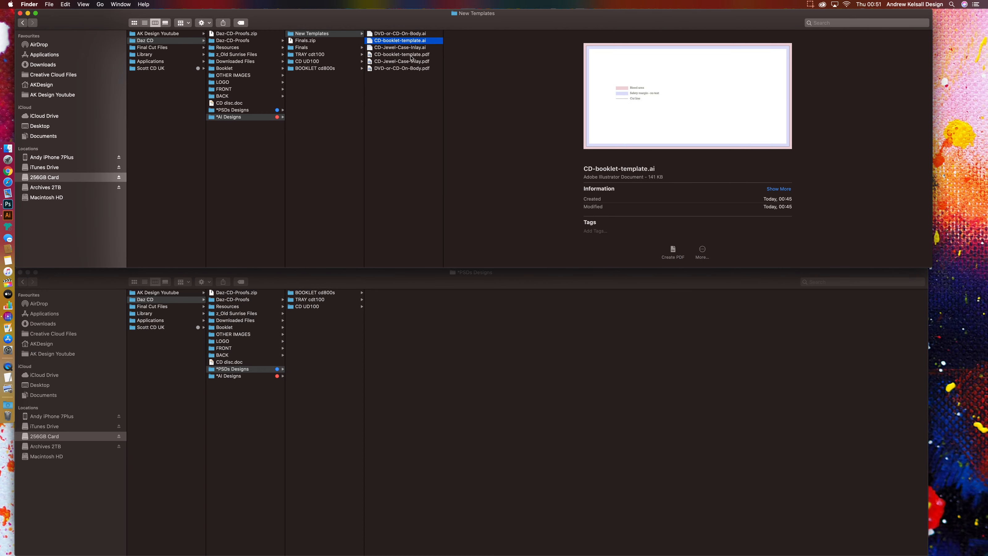
Open DVD-or-CD-On-Body.ai from New Templates in Illustrator and enlarge its document window to fill the workspace.
click(371, 34)
double_click(371, 34)
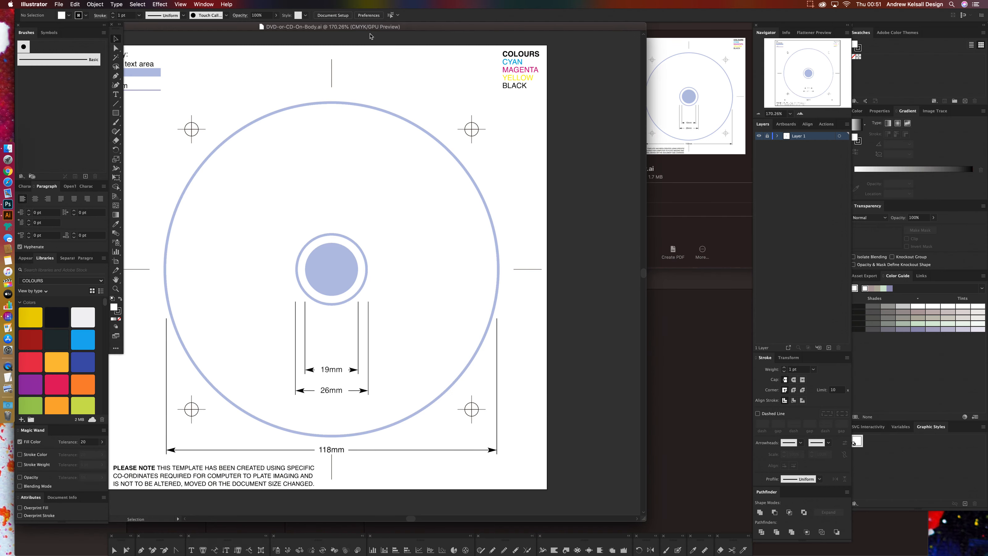
double_click(408, 27)
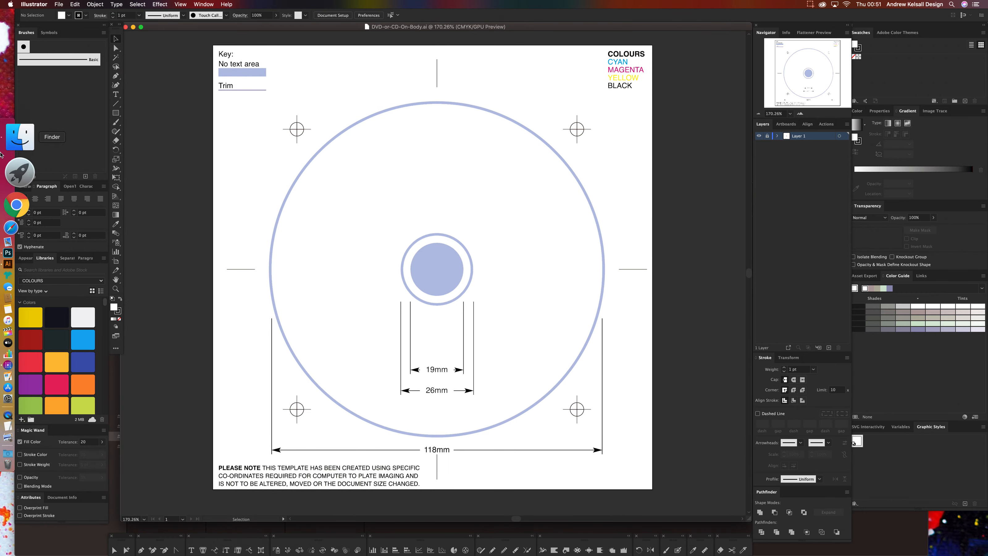
Switch to Finder and open UD100.ai from the CD UD100 folder in Illustrator.
click(8, 148)
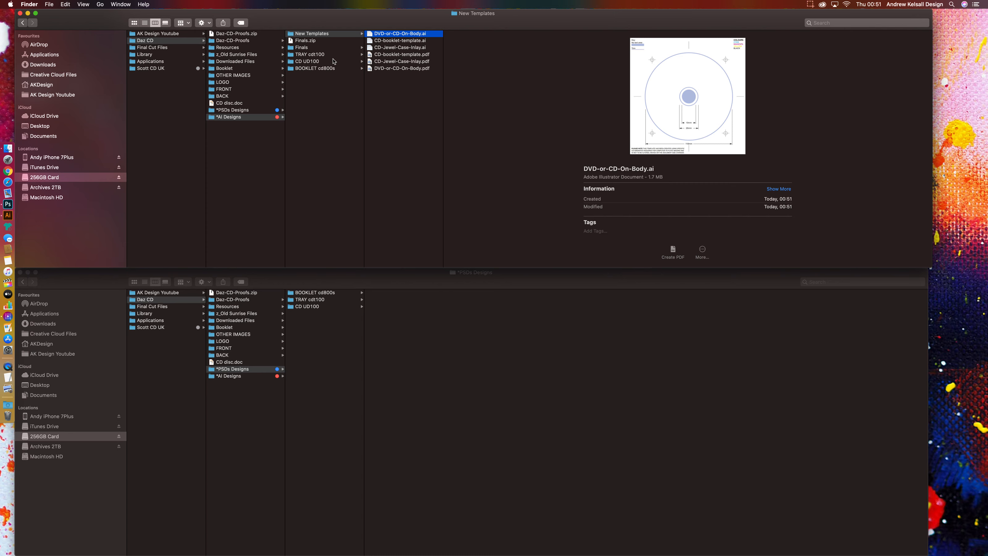
click(311, 62)
click(370, 34)
double_click(370, 35)
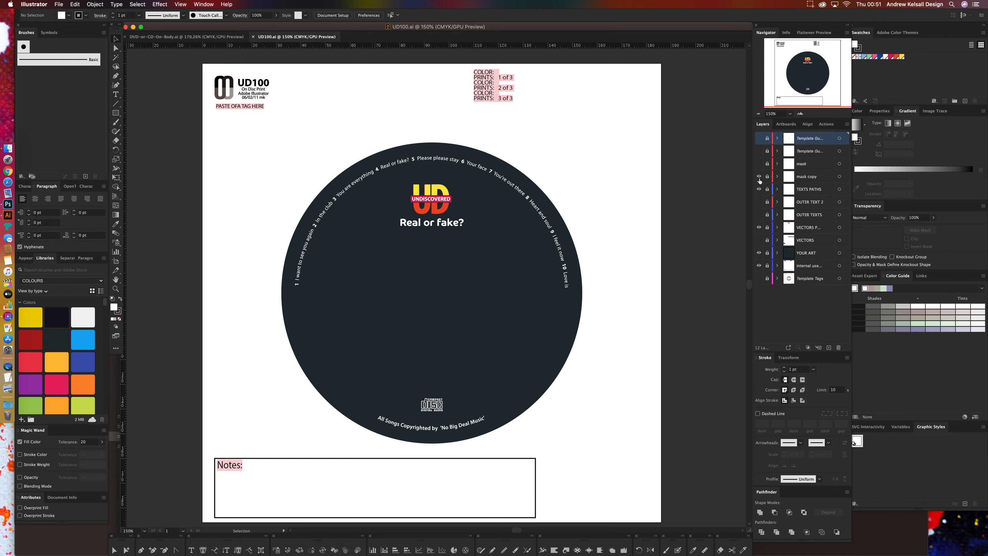
Hide the internal-use layer of UD100.ai, keep the mask copy layer shown, and flatten the artwork into one layer.
click(759, 178)
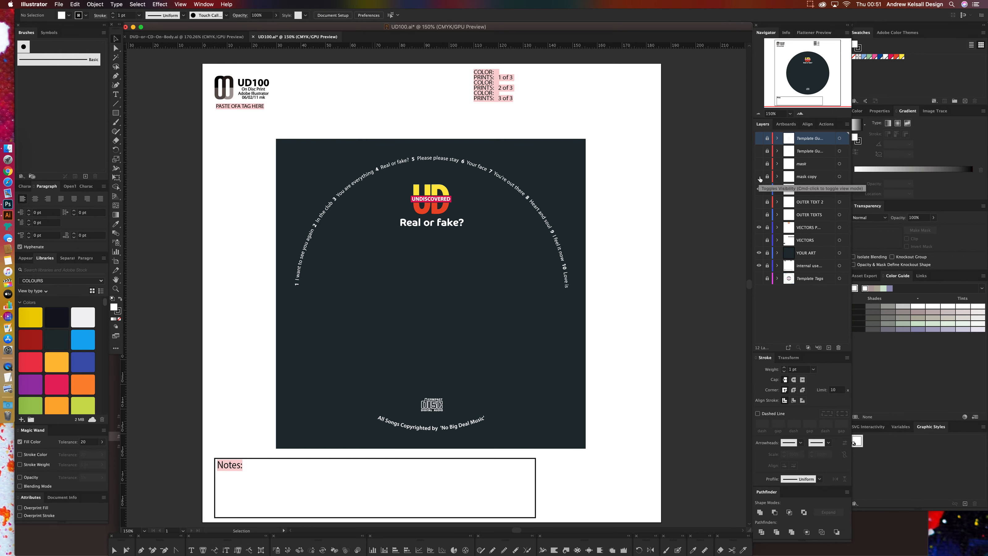
click(759, 266)
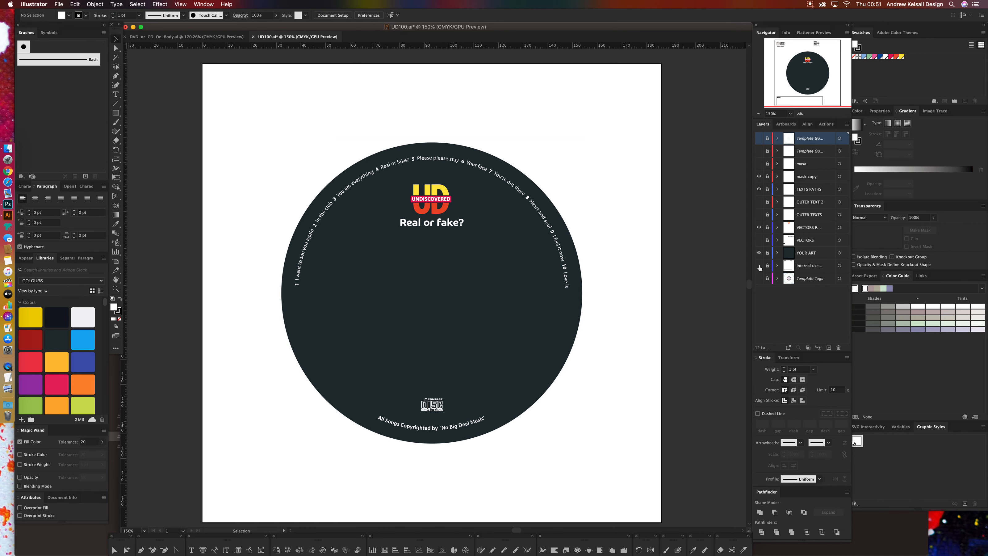
click(846, 124)
click(873, 218)
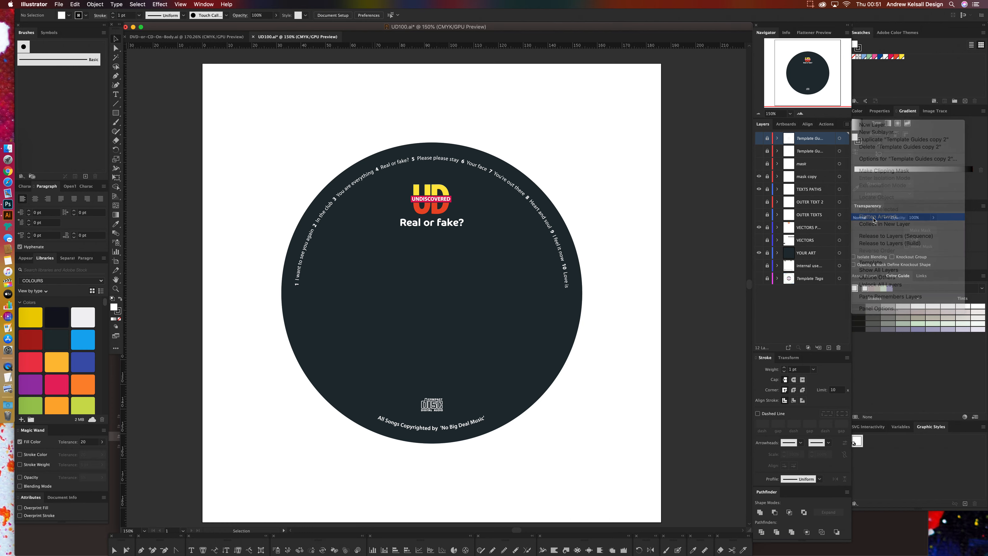
click(575, 296)
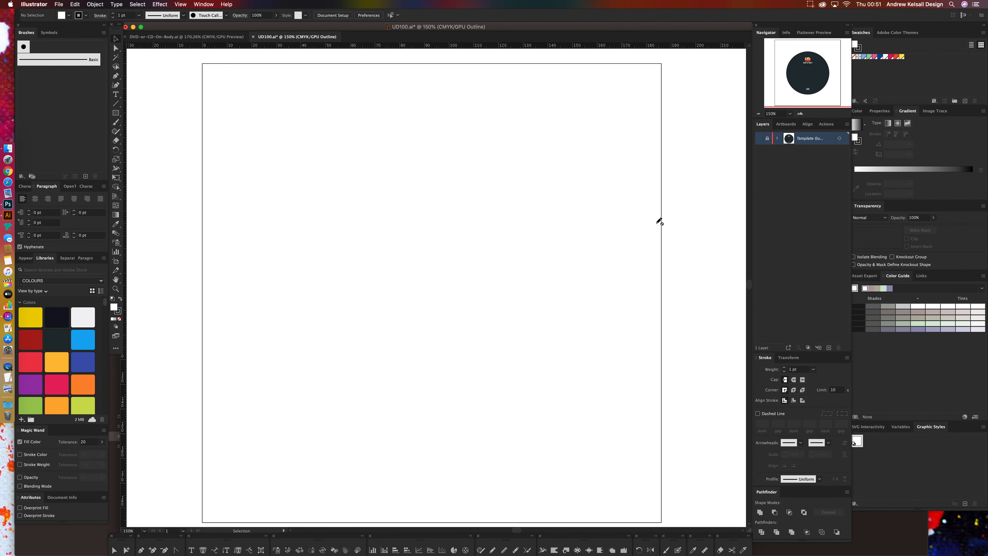
Copy all the flattened disc artwork and add a new layer named ARTWORK in DVD-or-CD-On-Body.ai.
drag(663, 116, 240, 405)
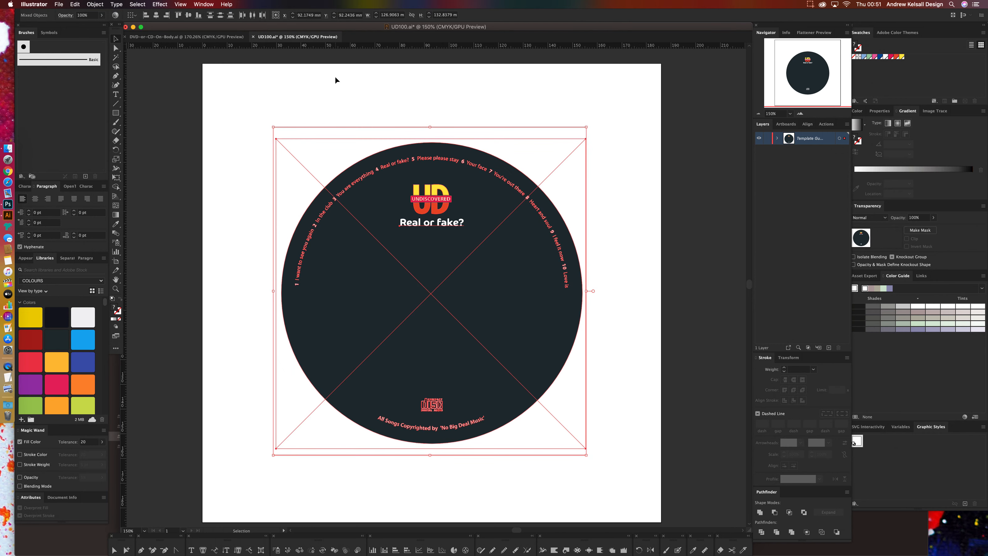
click(206, 37)
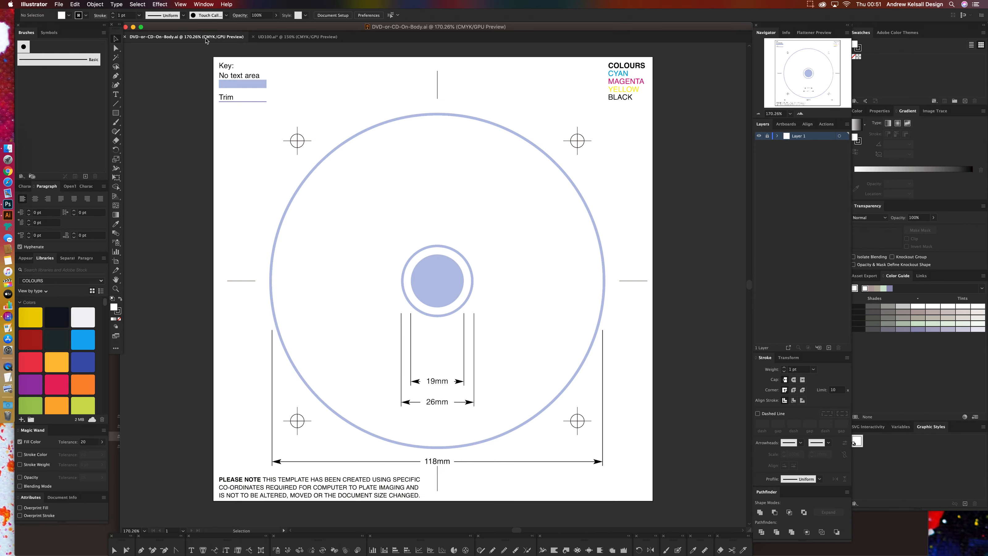
click(829, 347)
double_click(799, 136)
text(AR)
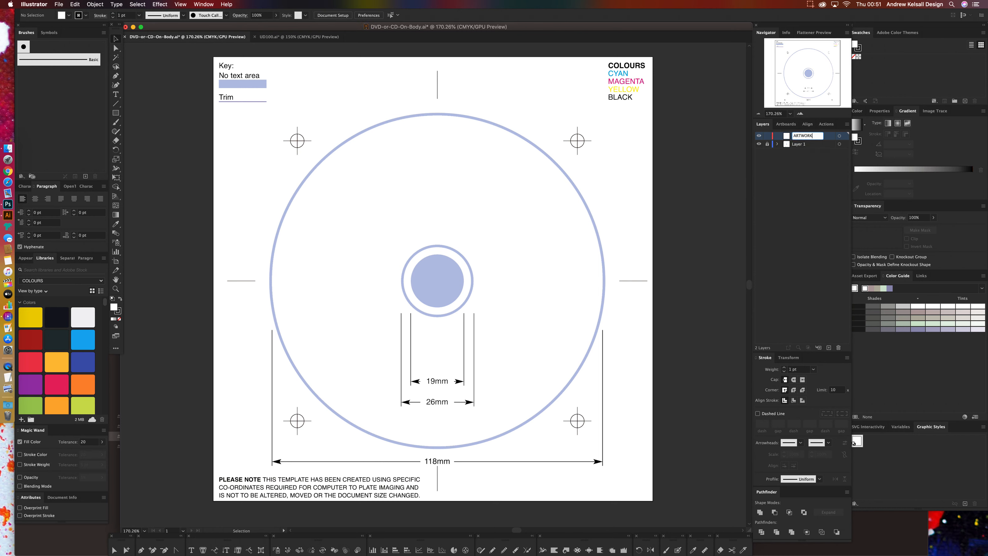
text(TWORK)
key(Return)
Paste the disc artwork into the ARTWORK layer and place that layer below Layer 1.
key(super+v)
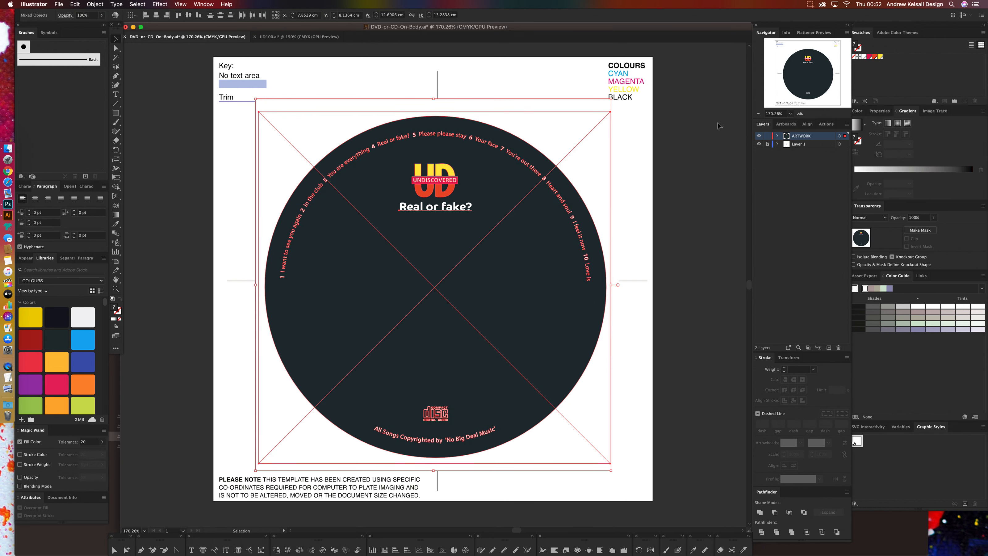
drag(794, 140, 789, 151)
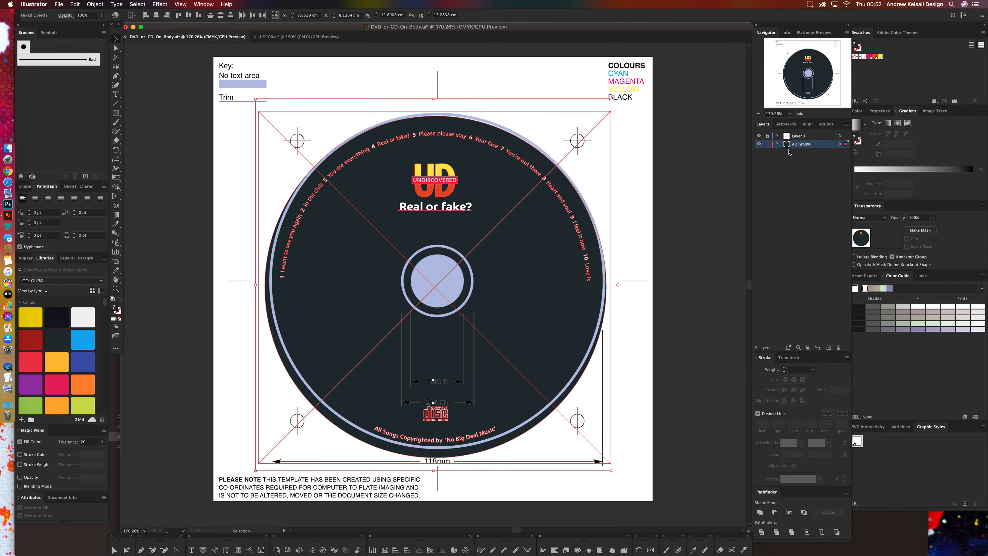
click(686, 177)
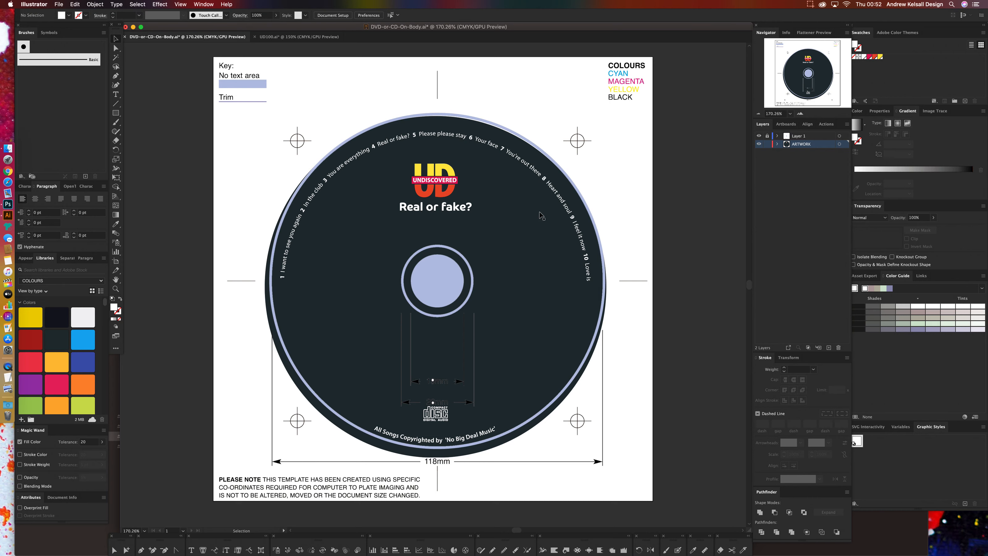
Try to reposition the disc background image and the curved track list on the template, and undo both moves.
drag(529, 192, 555, 197)
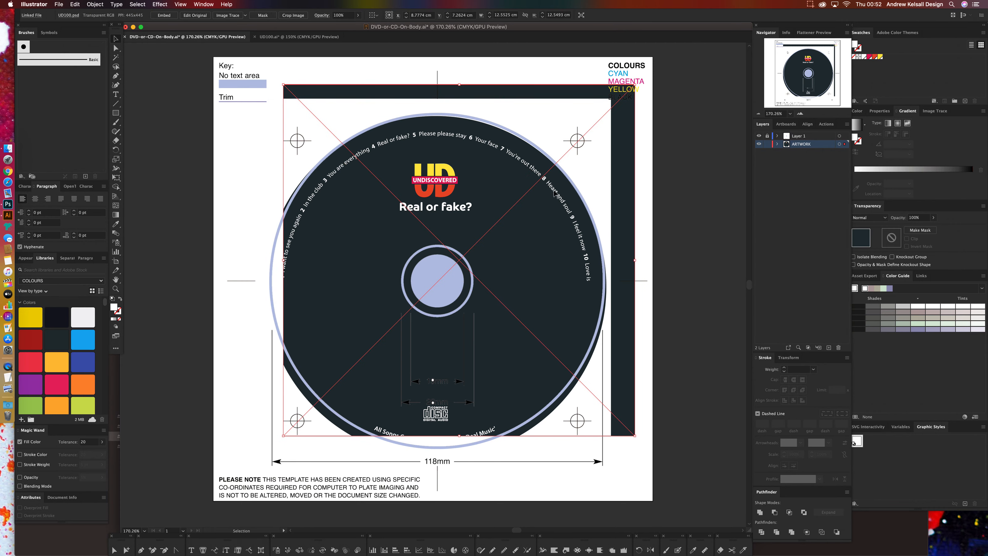
click(552, 203)
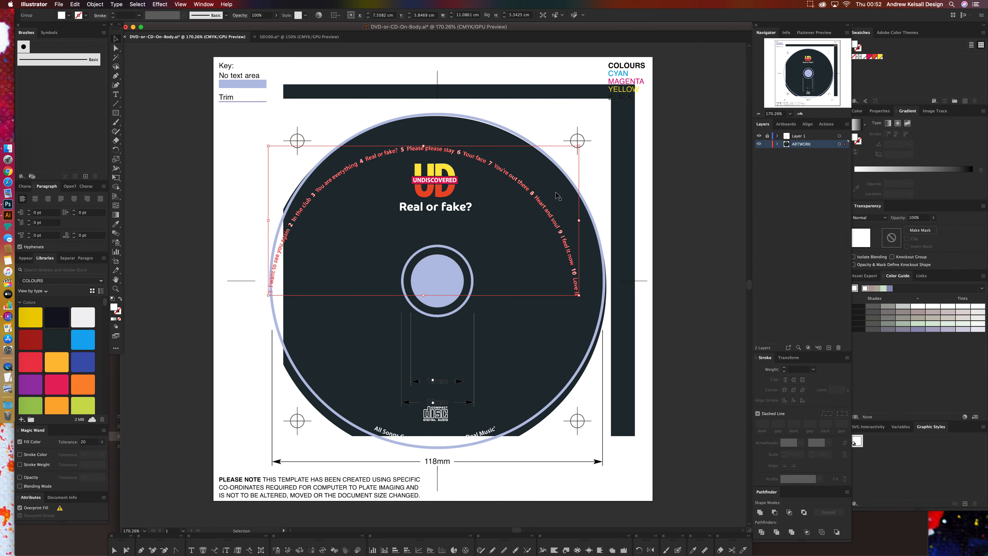
key(a)
key(super+z)
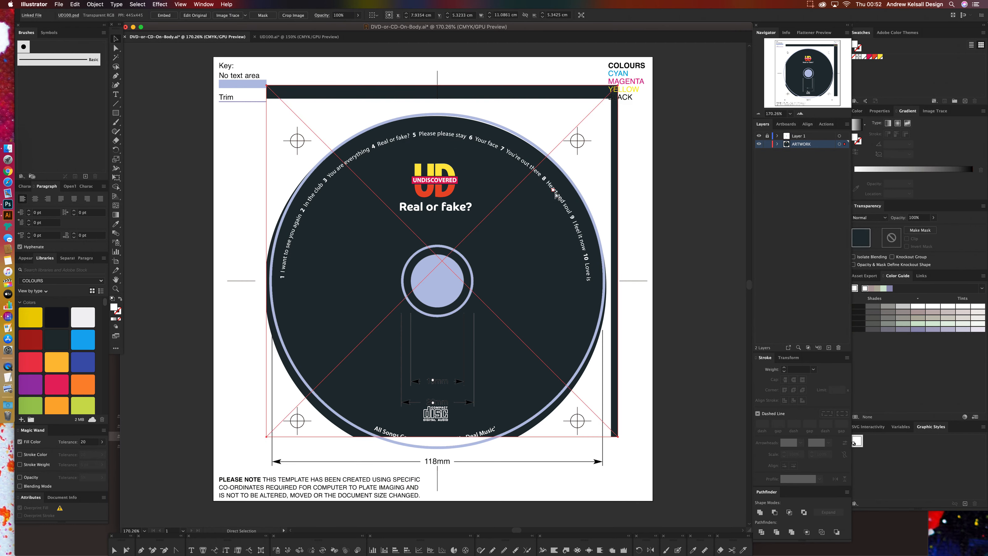
key(super+z)
key(v)
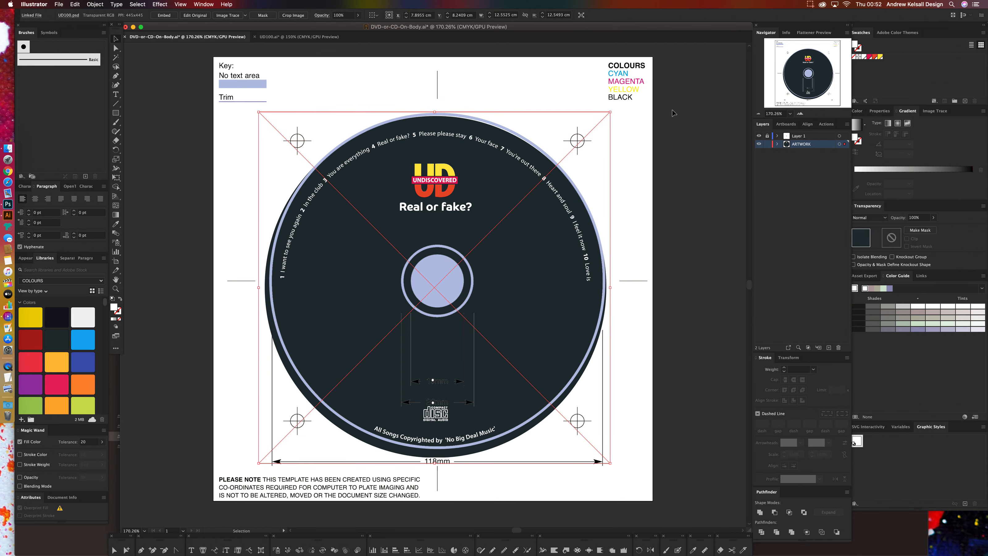
click(687, 119)
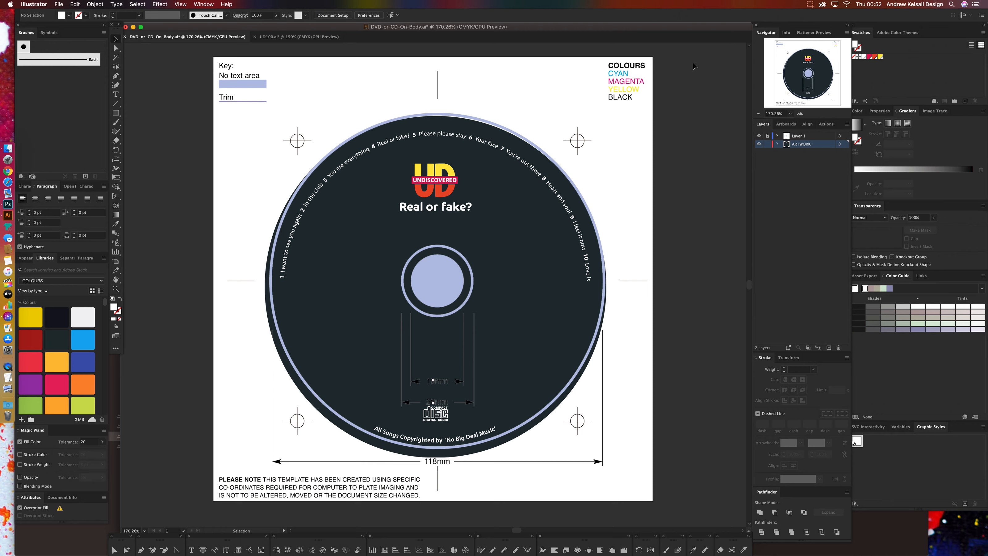
Try to centre the linked disc background image on the template, and undo back to the freshly pasted artwork.
key(super+a)
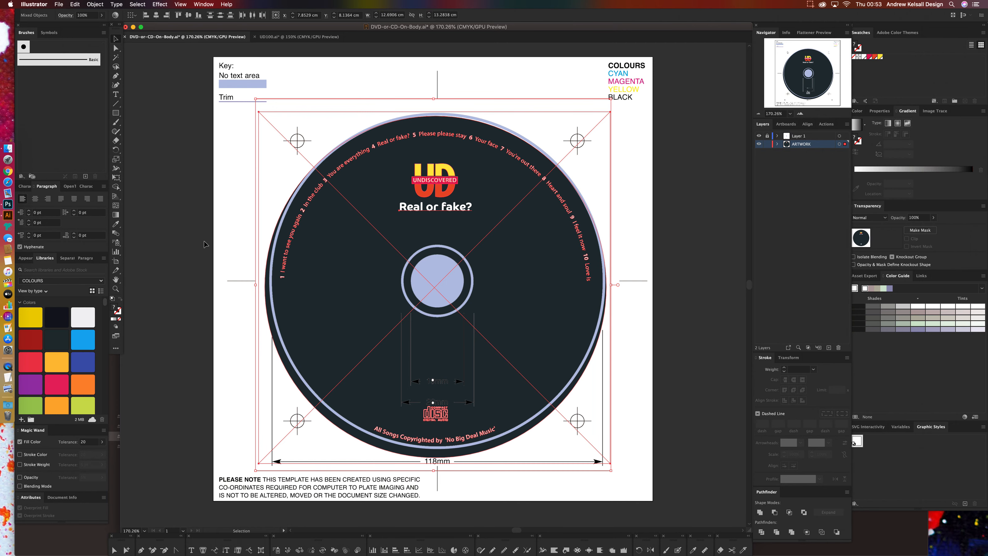
click(251, 156)
click(505, 214)
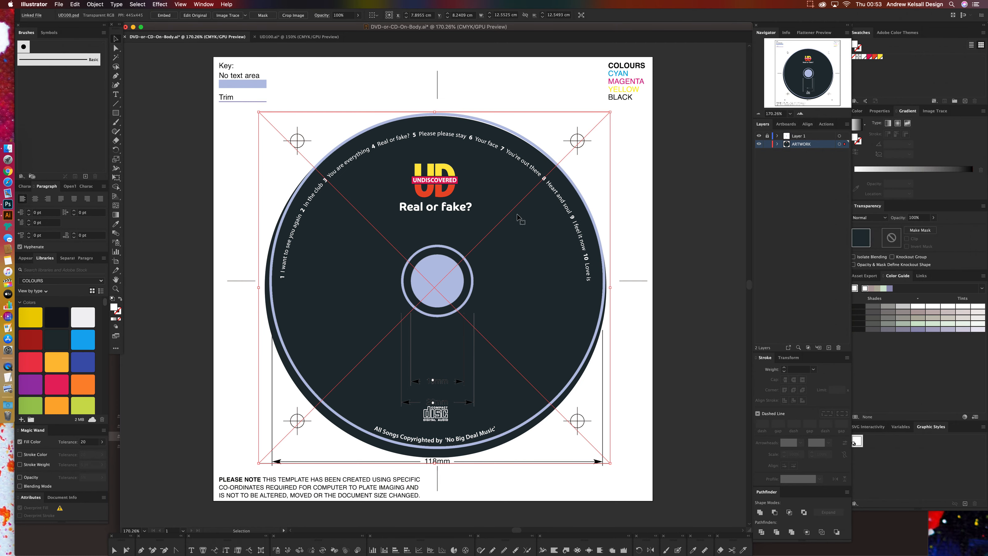
drag(512, 232, 519, 230)
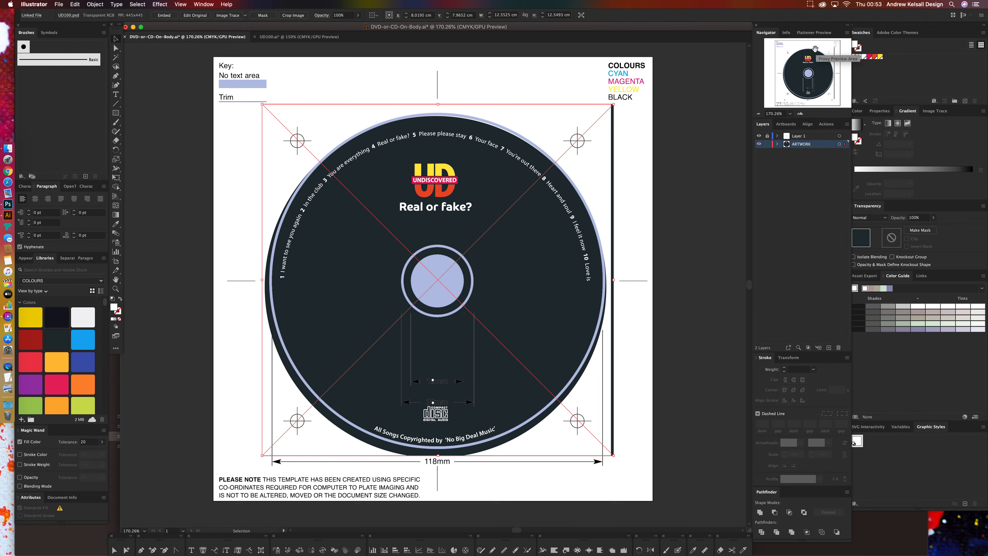
drag(559, 280, 563, 273)
key(super+z)
key(super+z)
key(super+z)
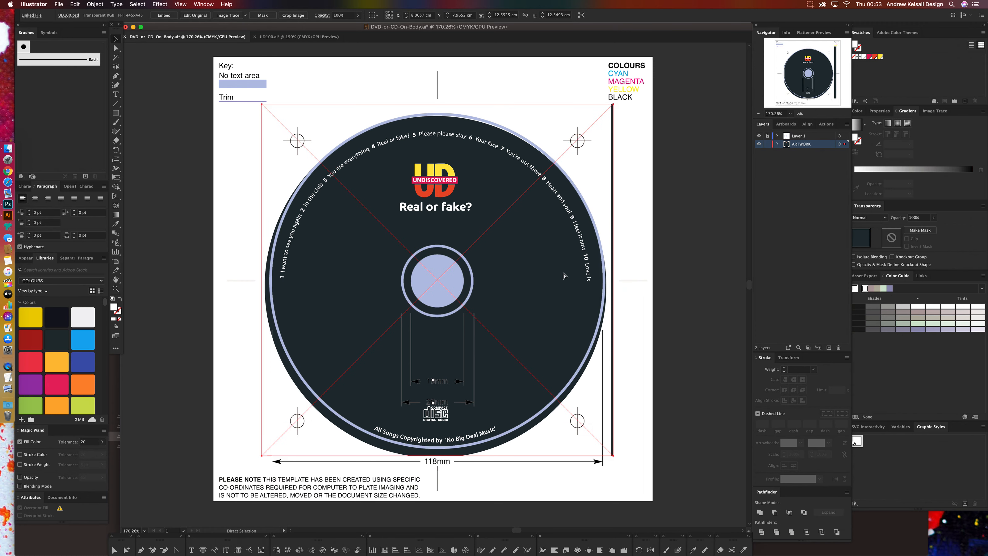
key(super+z)
key(super+z)
key(super+z)
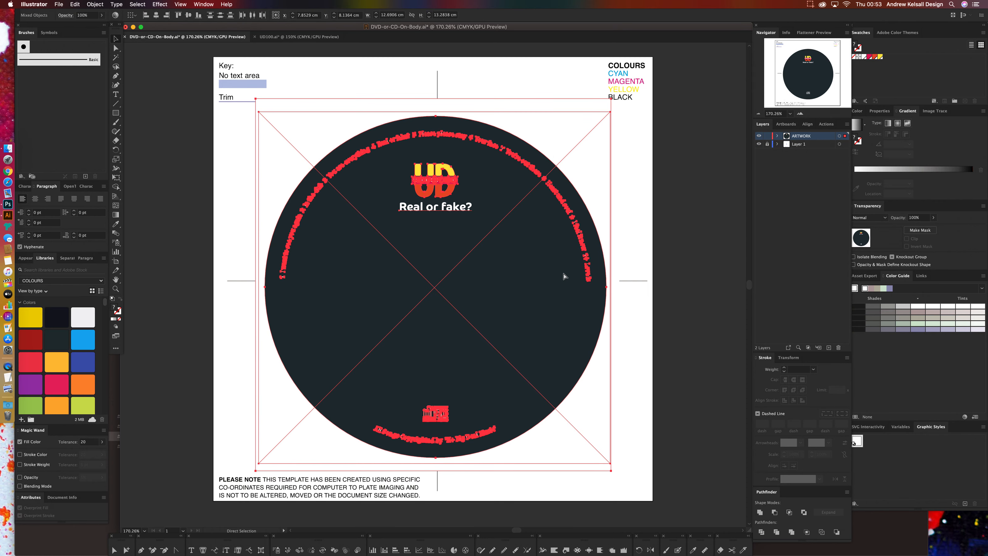
key(v)
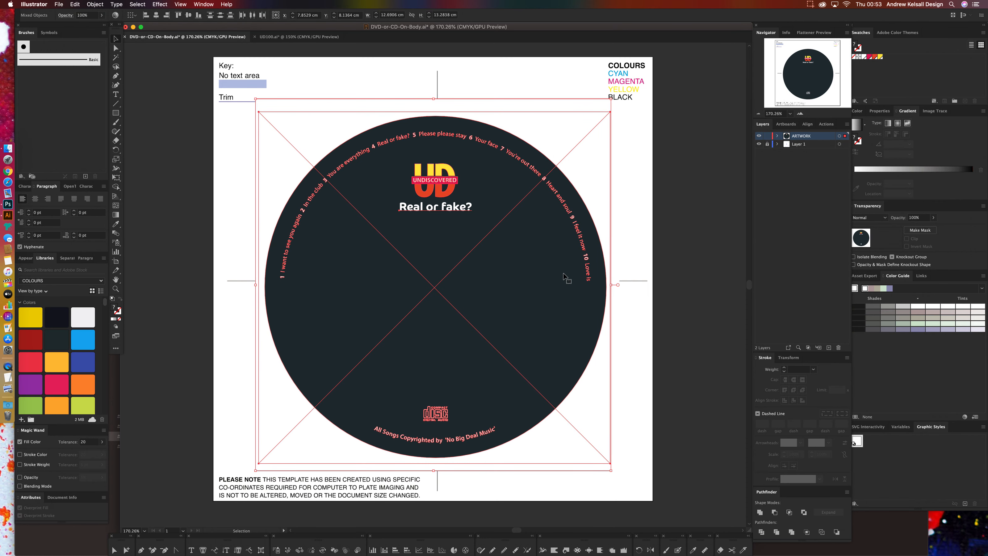
Hide Layer 1, group all the disc artwork, and move it around the artboard as one object.
click(717, 128)
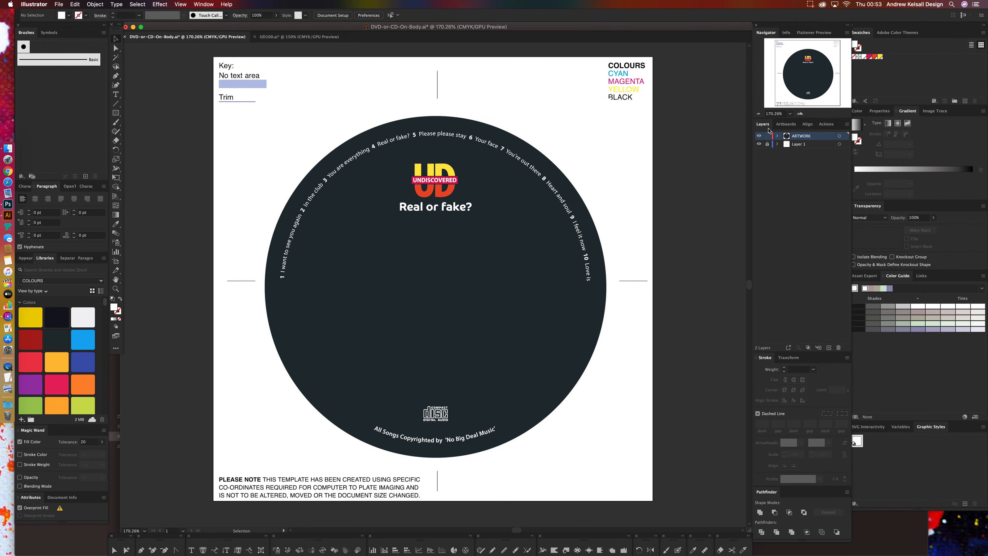
click(758, 144)
drag(651, 77, 168, 502)
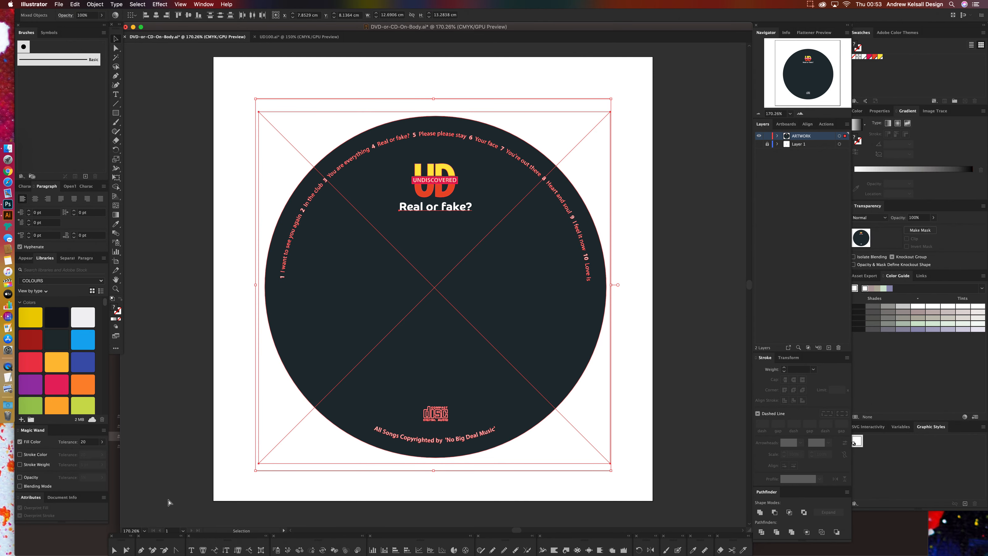
click(675, 142)
drag(569, 212, 610, 178)
drag(557, 255, 500, 260)
drag(569, 209, 641, 190)
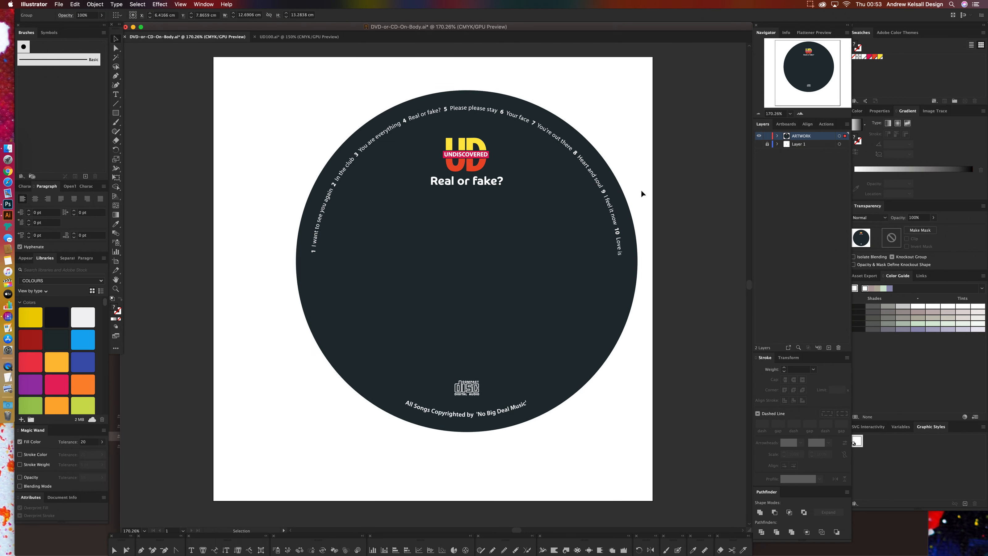
Show Layer 1 above the ARTWORK layer and move the disc artwork group over the template's circle.
click(767, 136)
click(767, 144)
click(759, 144)
drag(788, 147, 788, 134)
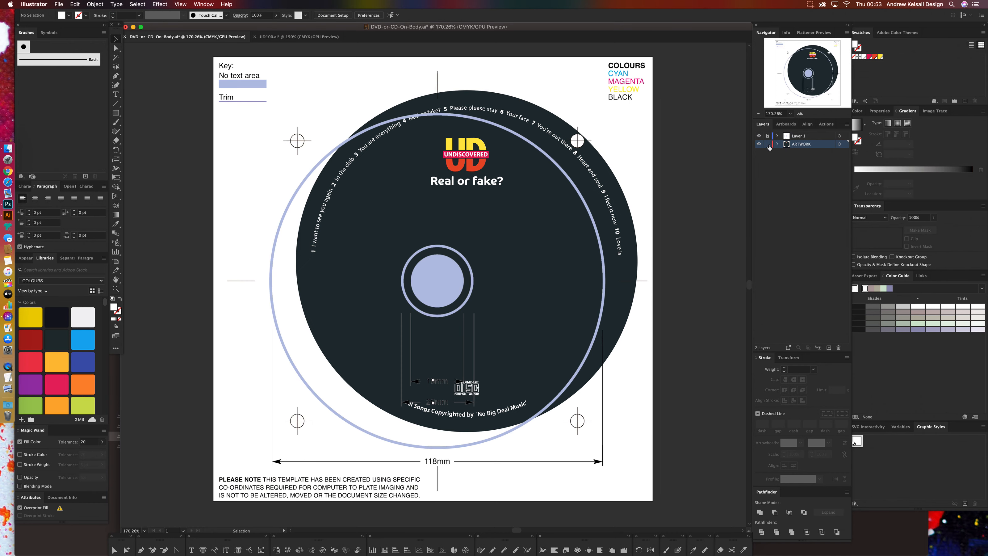
drag(590, 240, 559, 262)
click(558, 266)
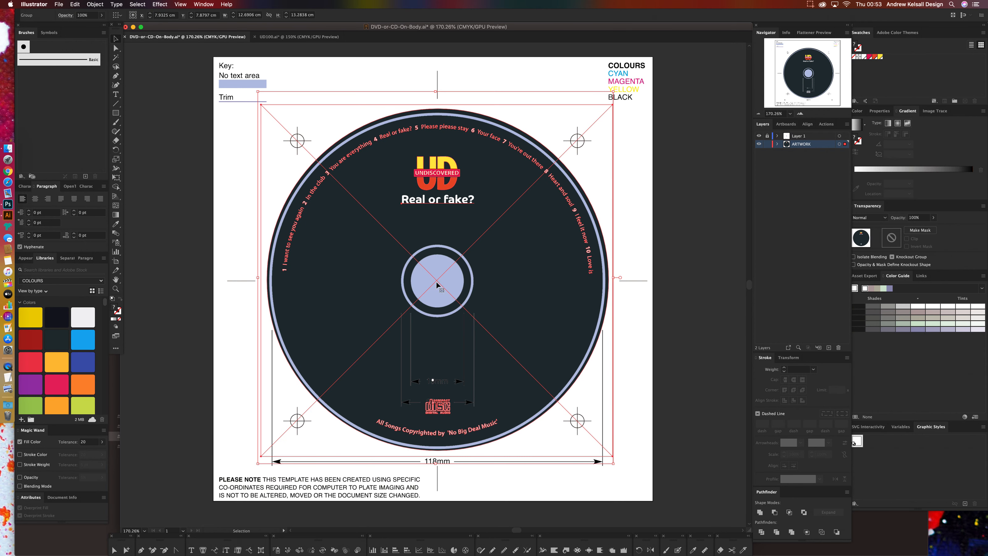
Lock ARTWORK, unlock Layer 1, and place a horizontal and a vertical guide through the centre of the disc template.
click(768, 144)
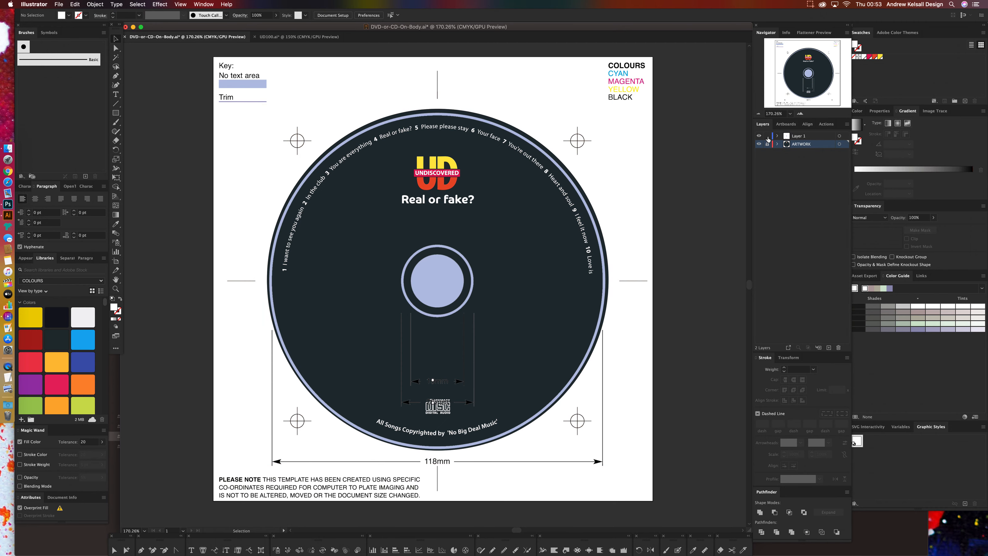
click(788, 138)
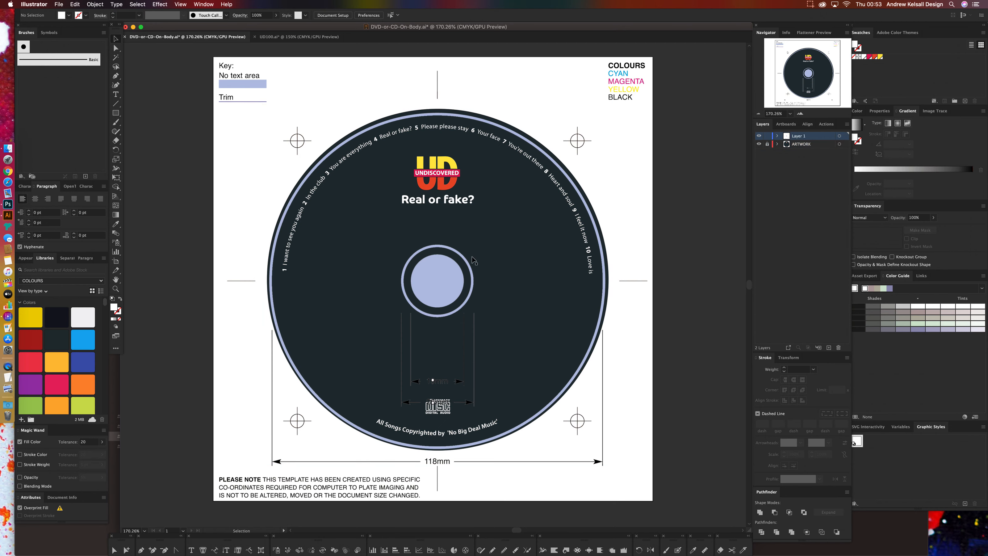
scroll(255, 280, up, 15)
key(super+r)
drag(516, 46, 605, 281)
key(super+0)
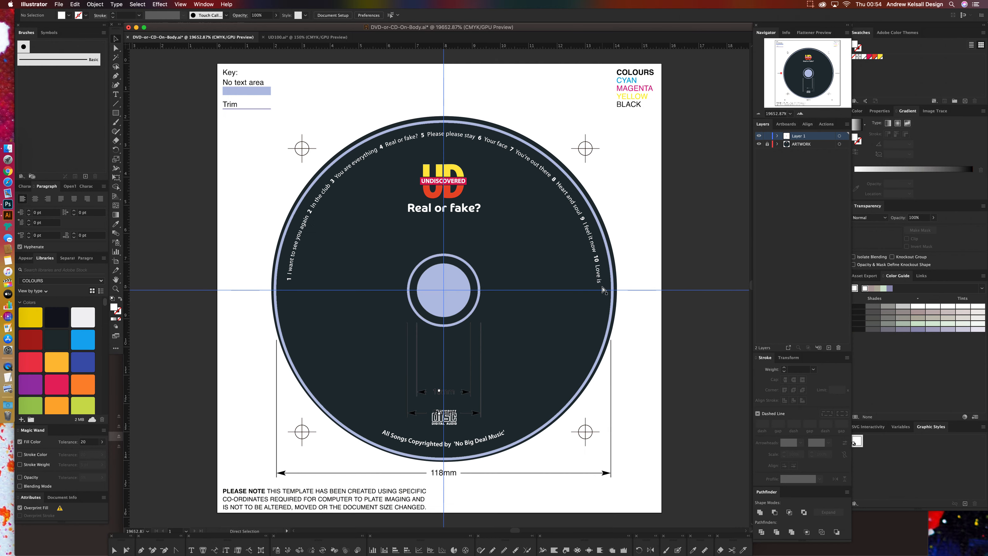
Lock Layer 1, unlock ARTWORK, and move the disc artwork group so its centre sits on the guide intersection.
click(767, 136)
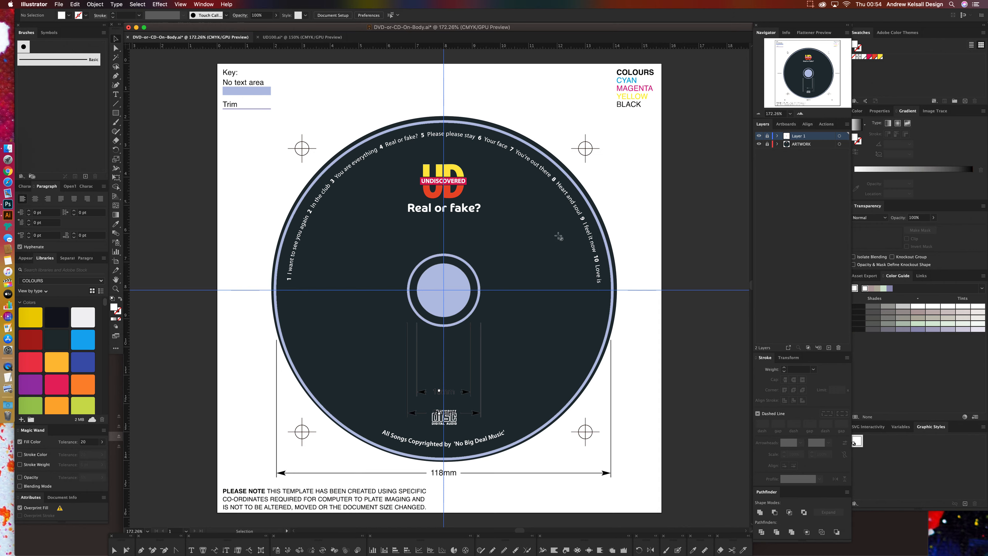
click(768, 145)
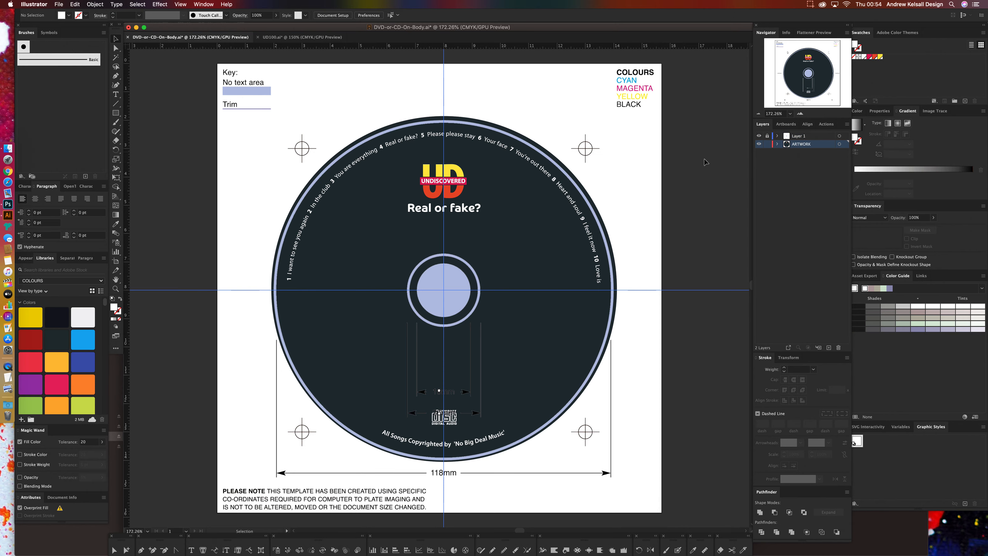
click(462, 289)
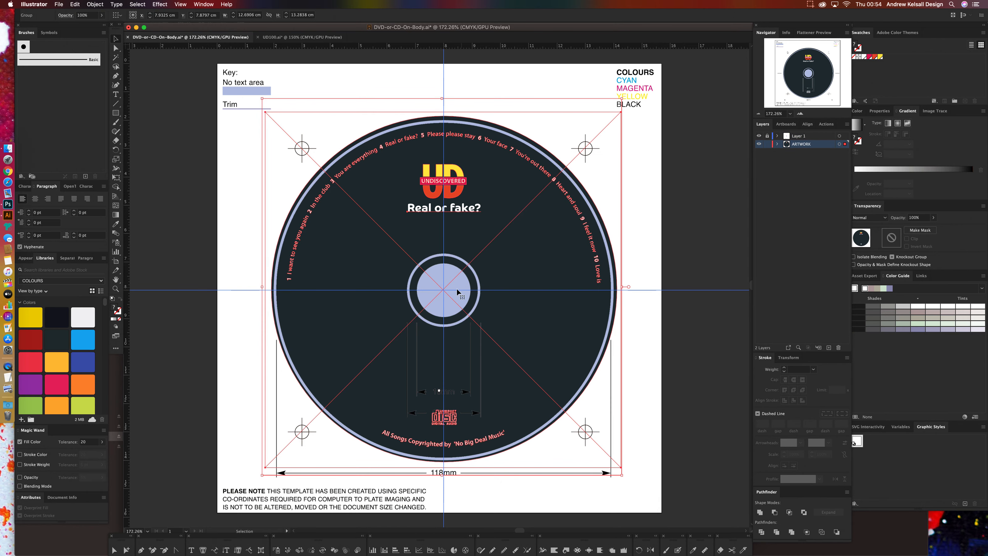
key(super+space)
drag(435, 284, 450, 297)
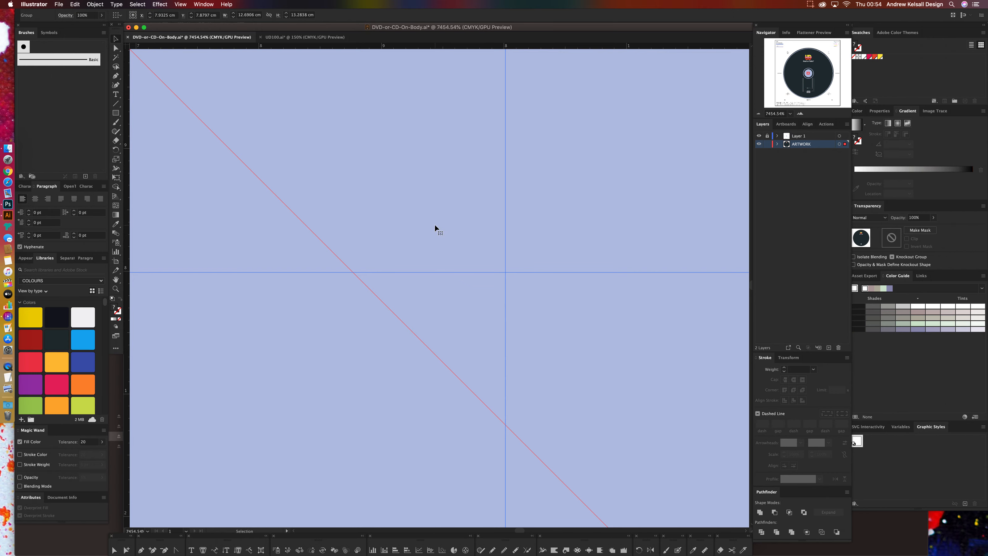
key(super+0)
key(super+space)
drag(427, 298, 454, 275)
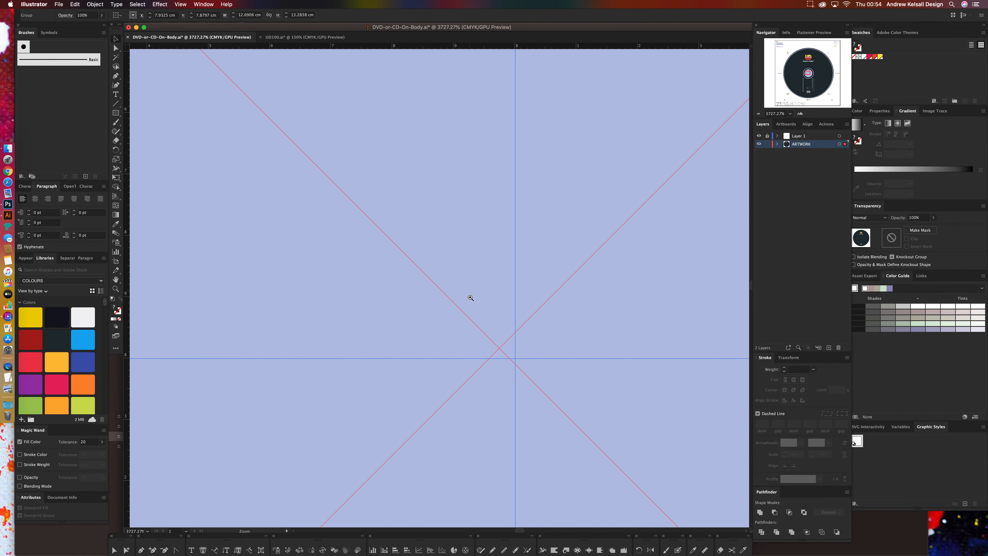
drag(500, 348, 467, 214)
Examine at several magnifications how closely the artwork group's centre matches the crossing guides.
key(super+space)
click(758, 114)
click(758, 114)
click(758, 114)
click(759, 114)
click(758, 114)
click(758, 114)
click(791, 114)
click(792, 116)
click(799, 114)
click(800, 114)
click(758, 113)
click(799, 115)
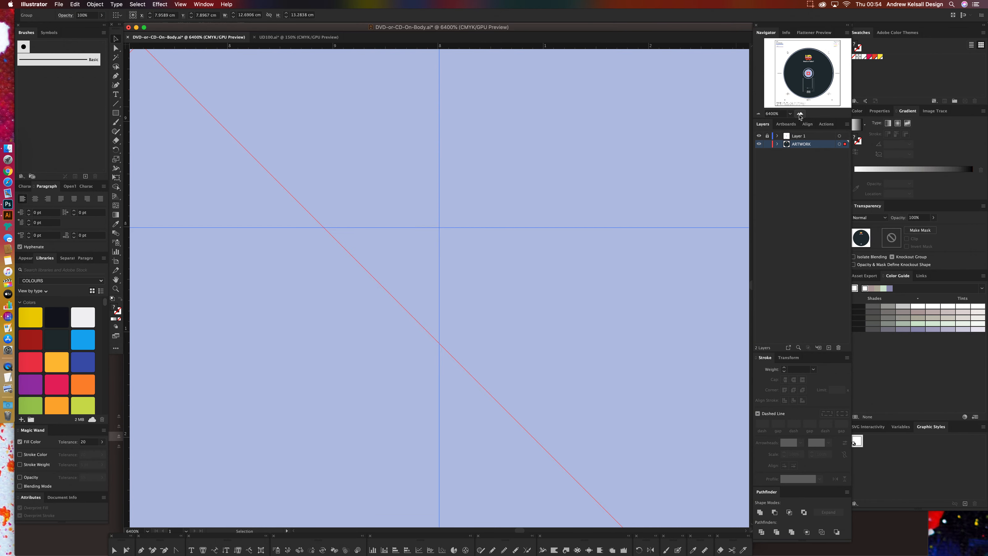
Check the centre of the disc against the guides by switching between Outline and Preview modes.
click(758, 114)
click(461, 259)
key(super+y)
click(446, 302)
click(470, 274)
key(super+y)
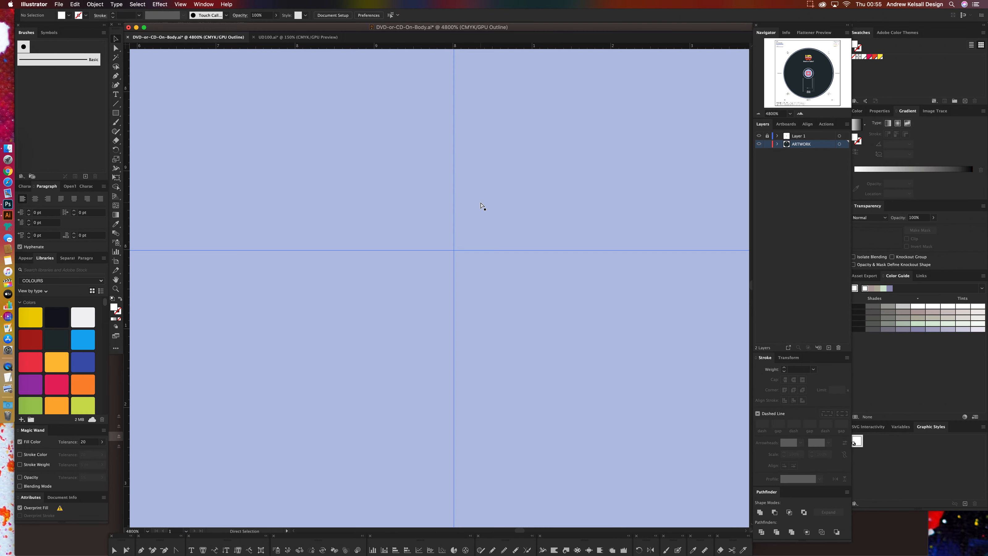
Fine-tune the disc artwork group's position until its diagonals cross exactly at the intersection of the two guides.
click(758, 114)
click(678, 190)
drag(454, 290, 442, 321)
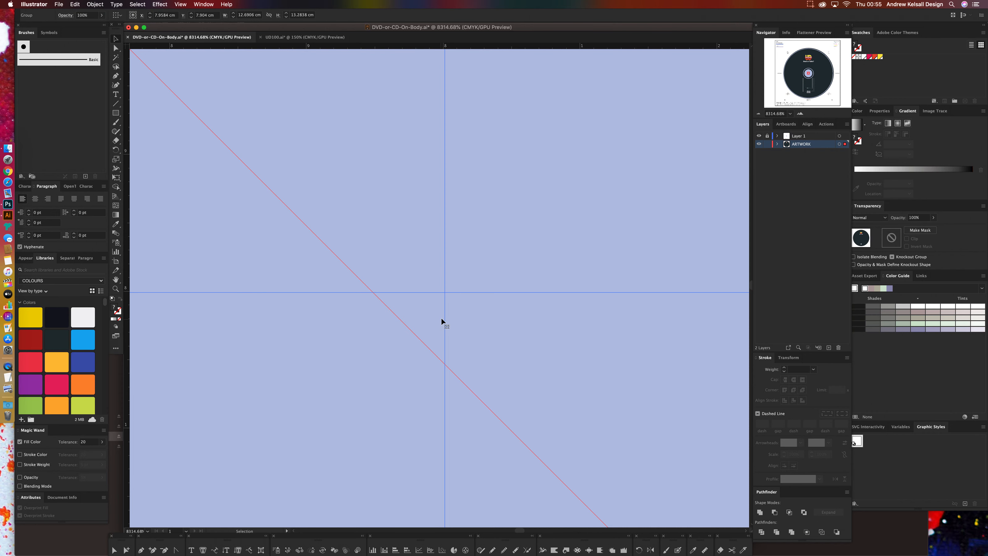
key(super+minus)
key(super+minus)
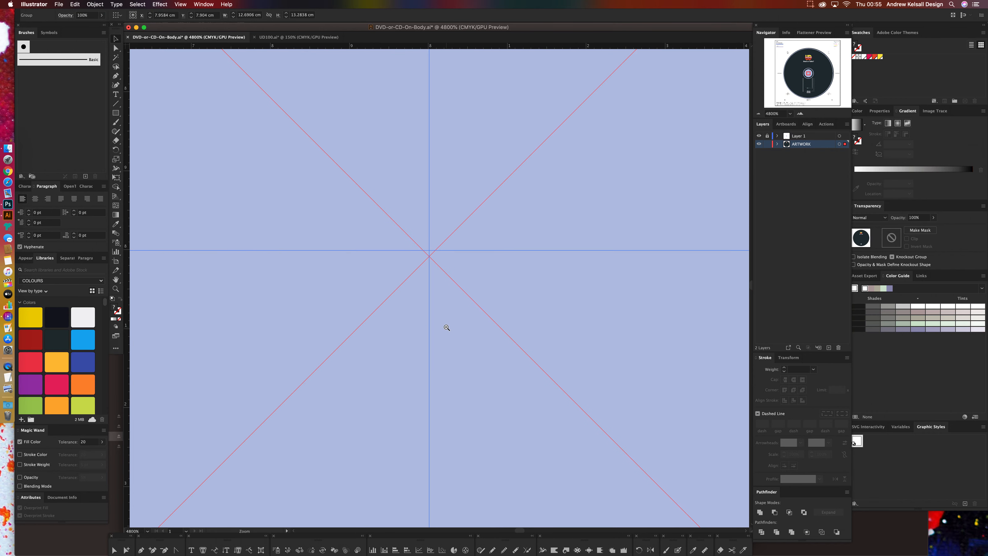
click(434, 259)
drag(433, 259, 430, 253)
click(430, 252)
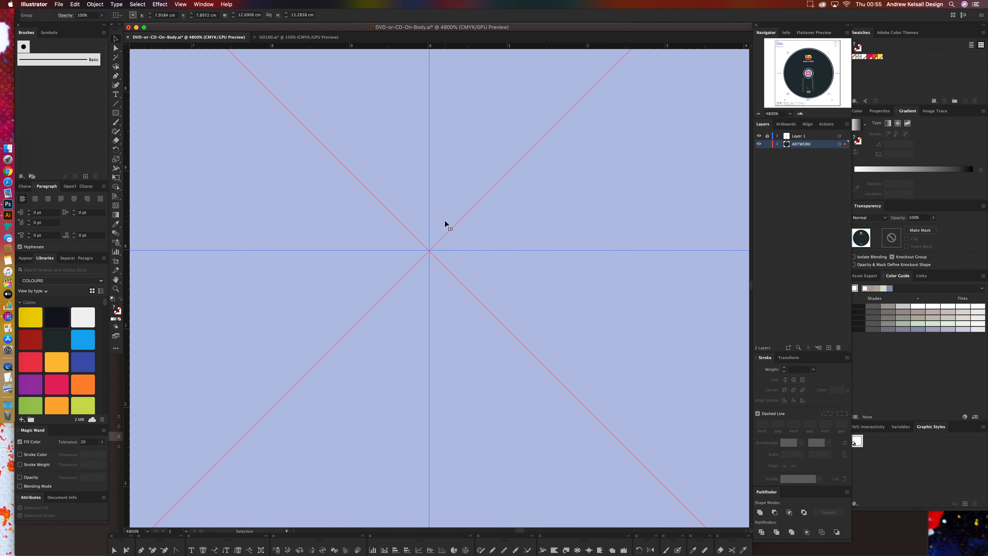
Deselect the centred disc artwork and hide the guides with the whole artboard in view.
key(super+0)
click(643, 175)
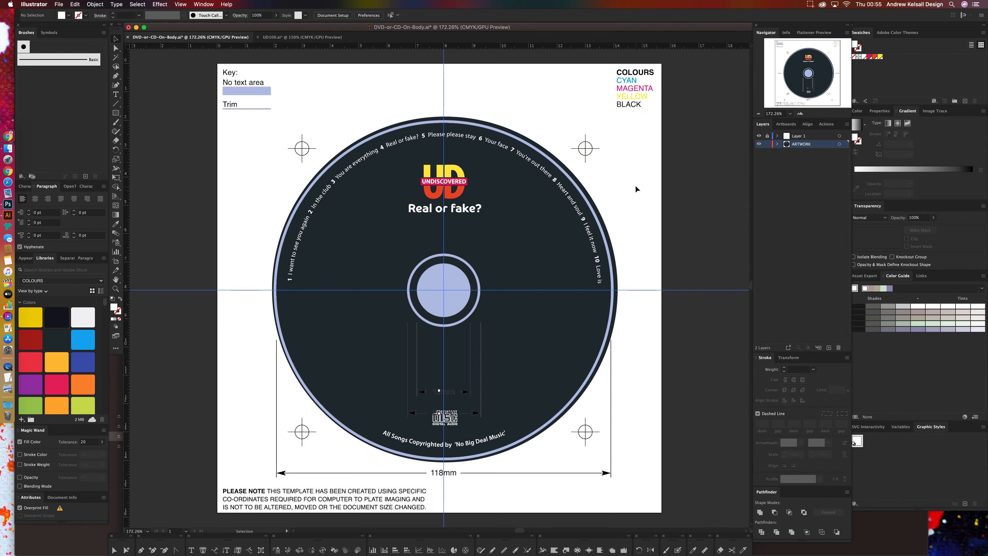
key(a)
key(super+semicolon)
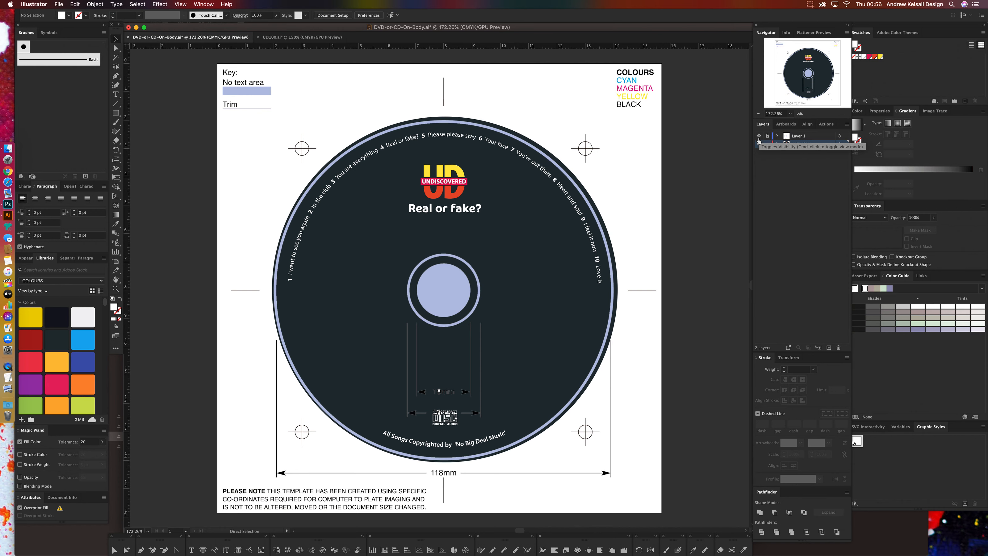
Lock the ARTWORK layer, place it above Layer 1, and save the document.
click(766, 144)
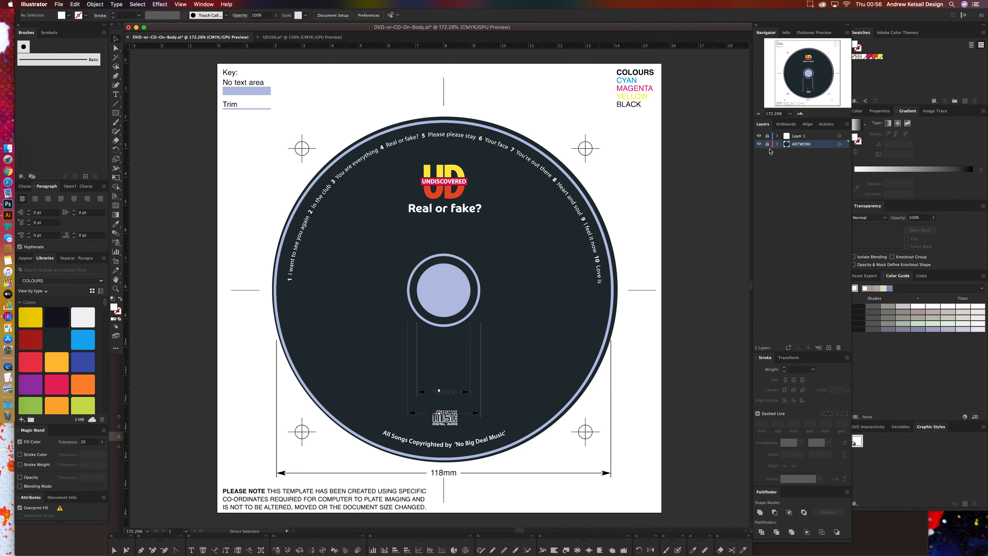
drag(787, 144, 789, 136)
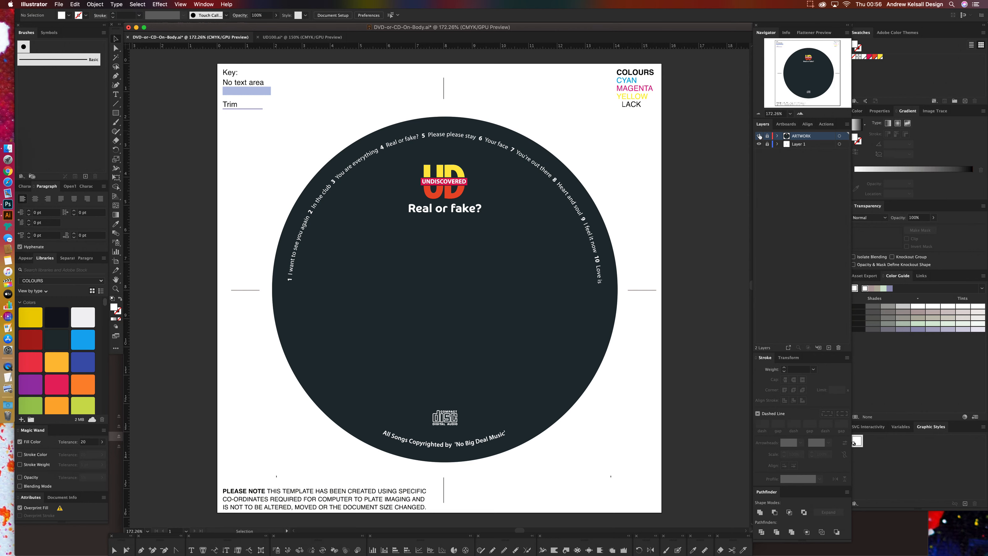
key(super+s)
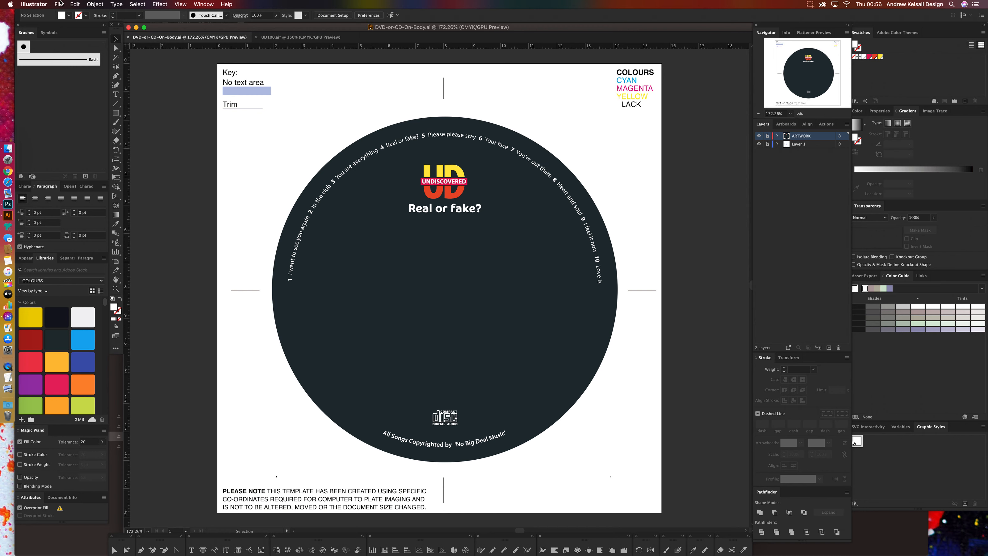
Begin saving the disc document under a different name, taking the file name CD-booklet-template.ai from the New Templates folder.
click(58, 4)
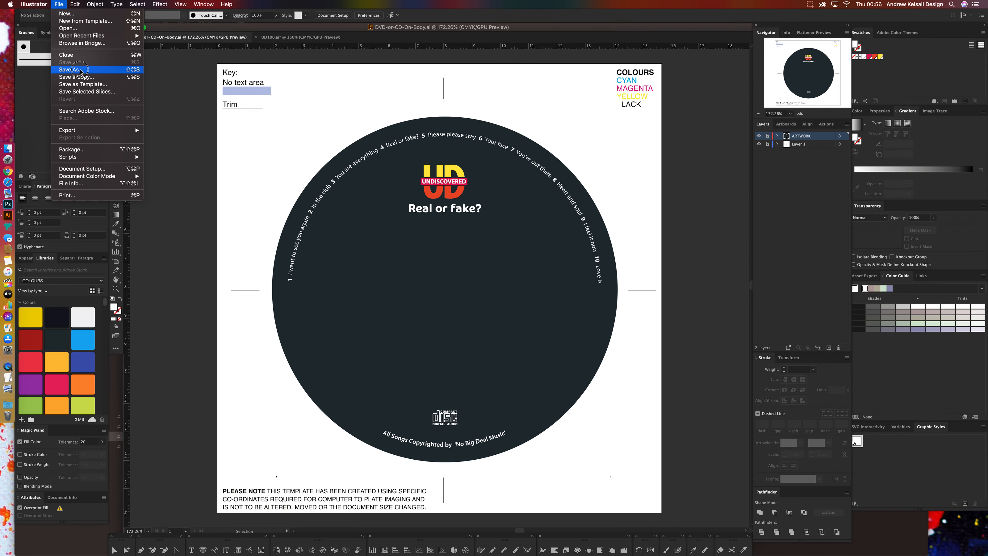
click(78, 71)
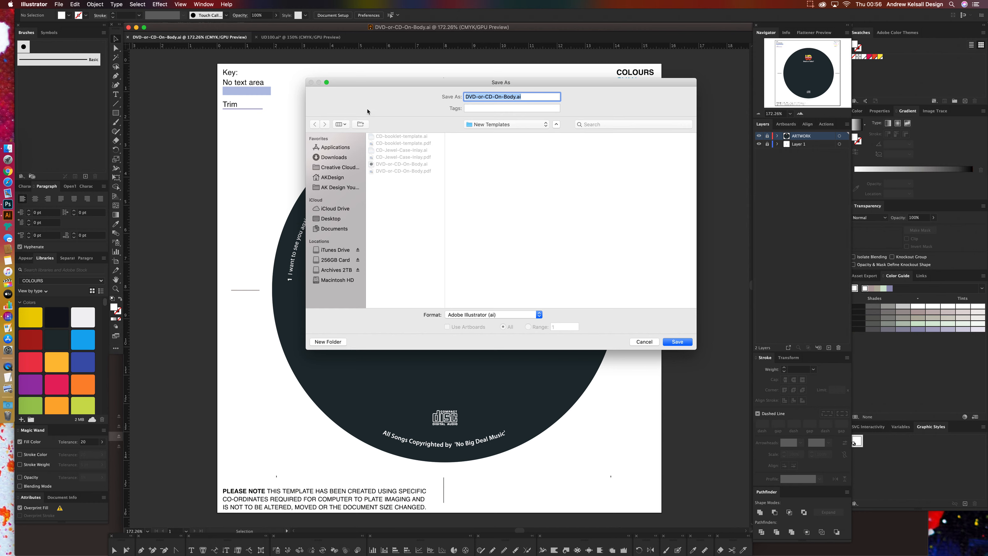
click(383, 138)
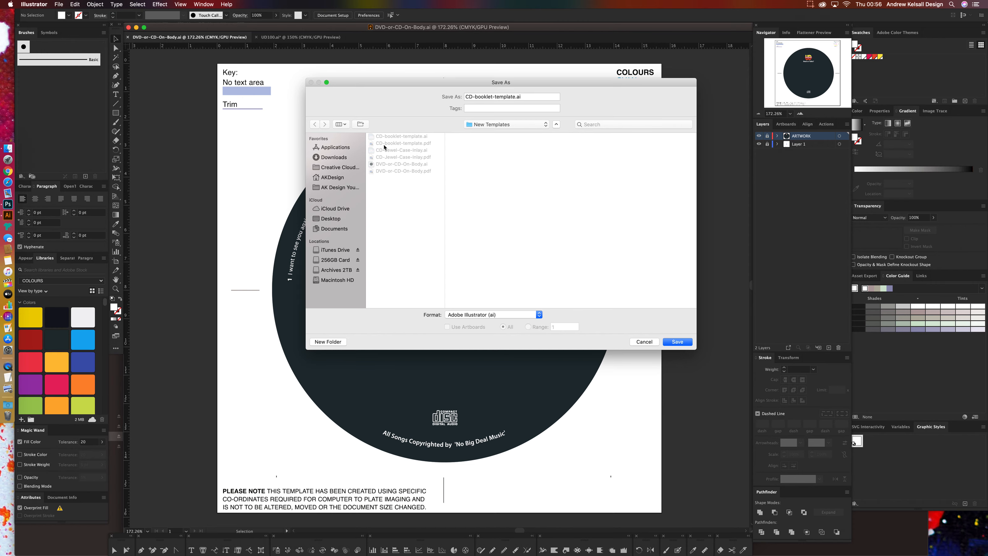
Switch to Finder and create a folder named Orig Templates inside the New Templates folder.
click(3, 124)
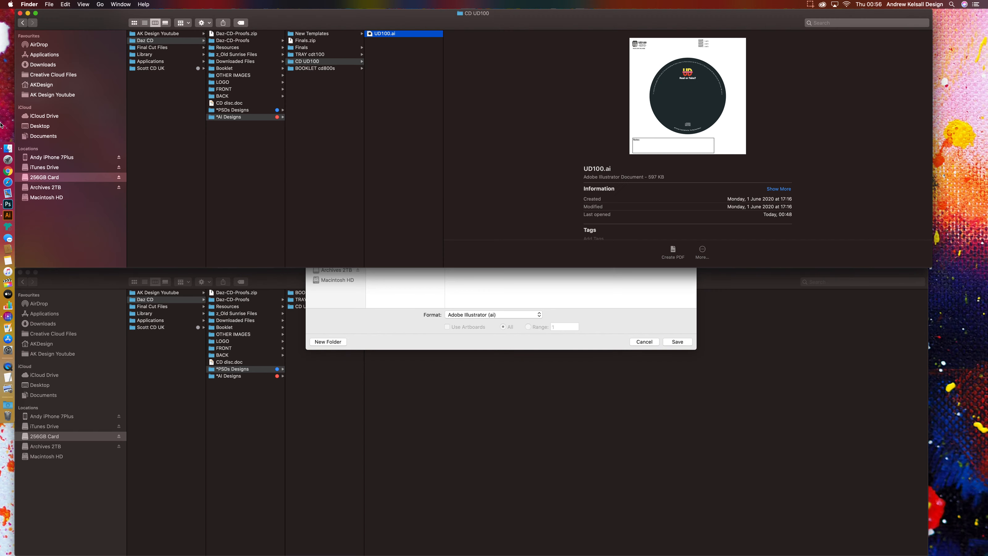
click(311, 34)
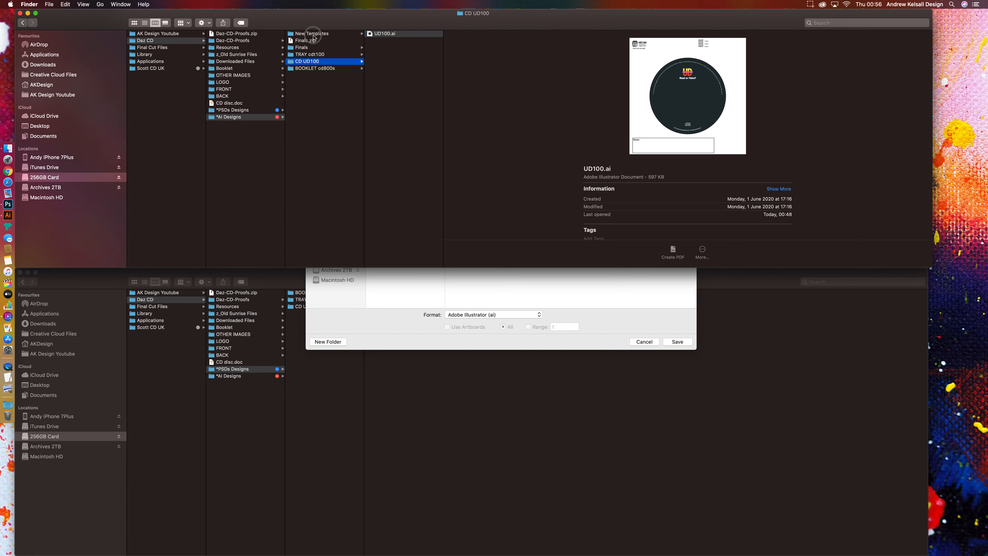
key(Right)
key(Down)
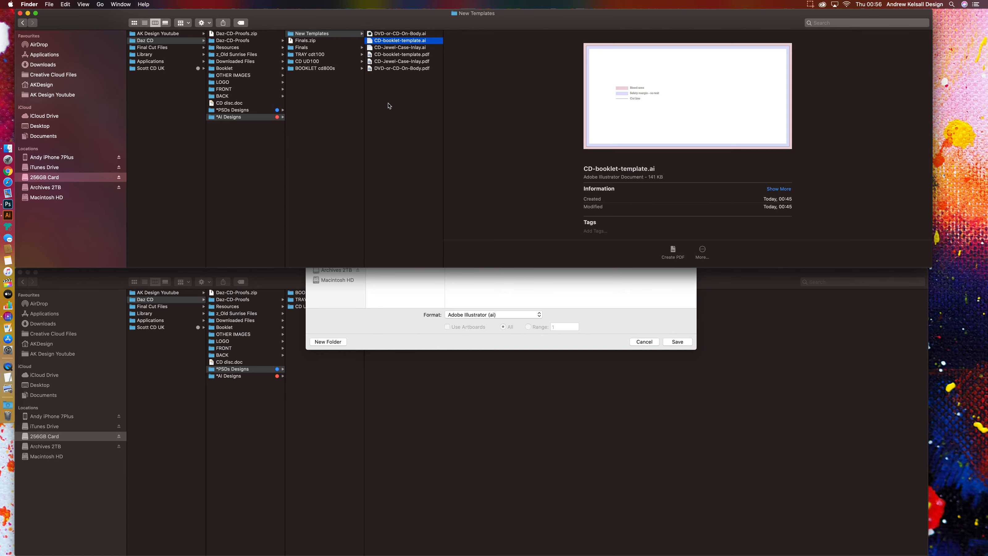
key(super+shift+n)
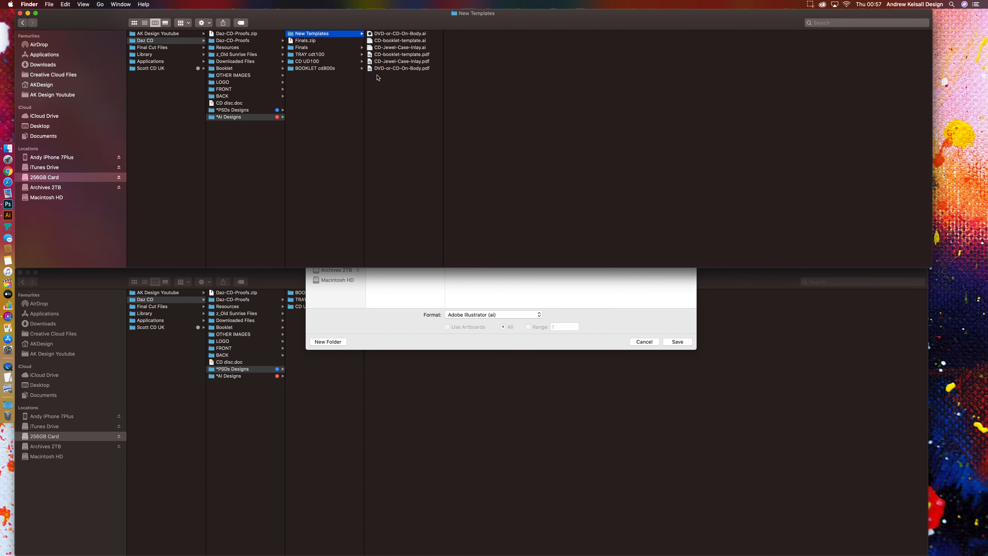
text(Orig)
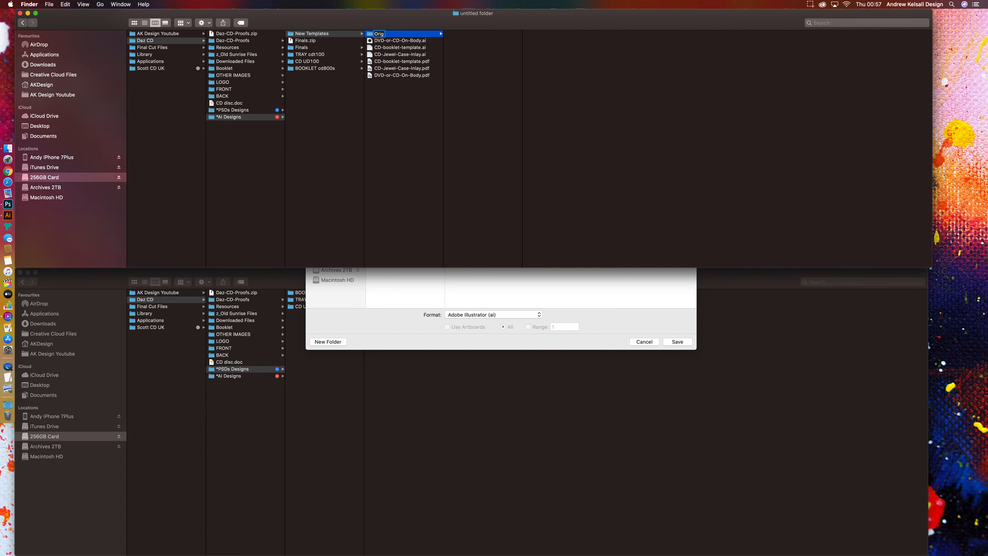
text( Templates)
key(Return)
drag(413, 91, 385, 33)
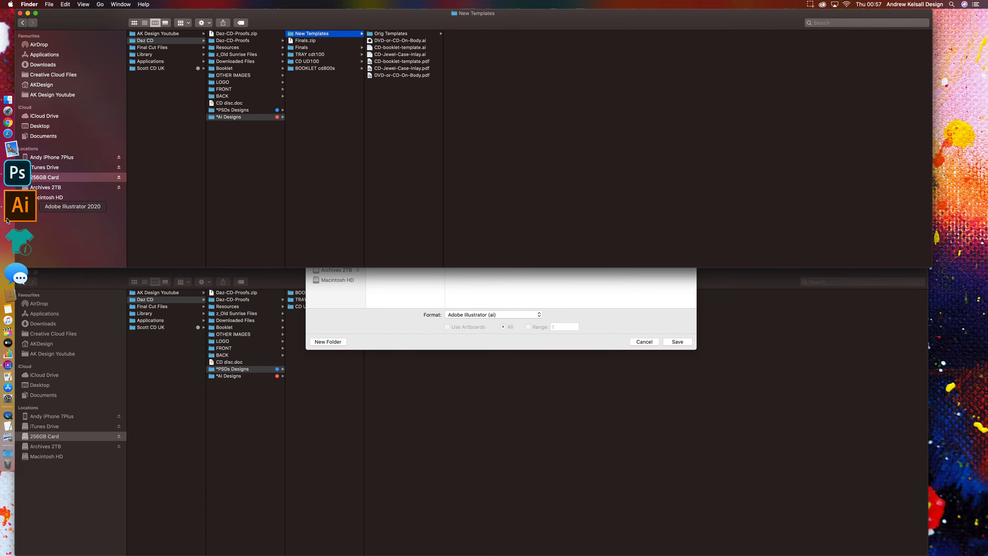
Return to Illustrator and save the disc document in New Templates as CD-booklet-template.pdf in Adobe PDF format.
click(8, 216)
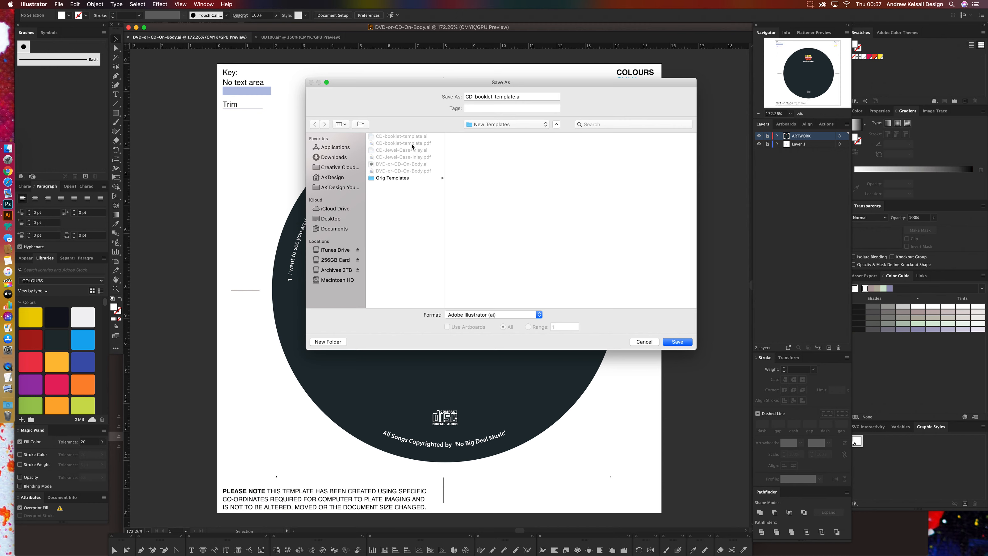
click(487, 315)
click(491, 331)
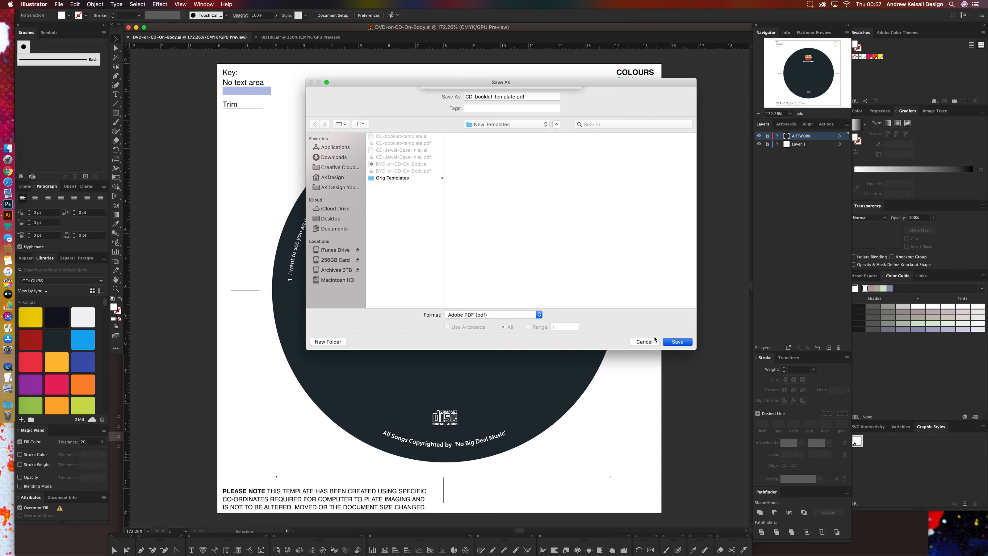
click(677, 341)
Use the PDF 2018 preset with all printer's marks turned off and save the PDF.
click(558, 131)
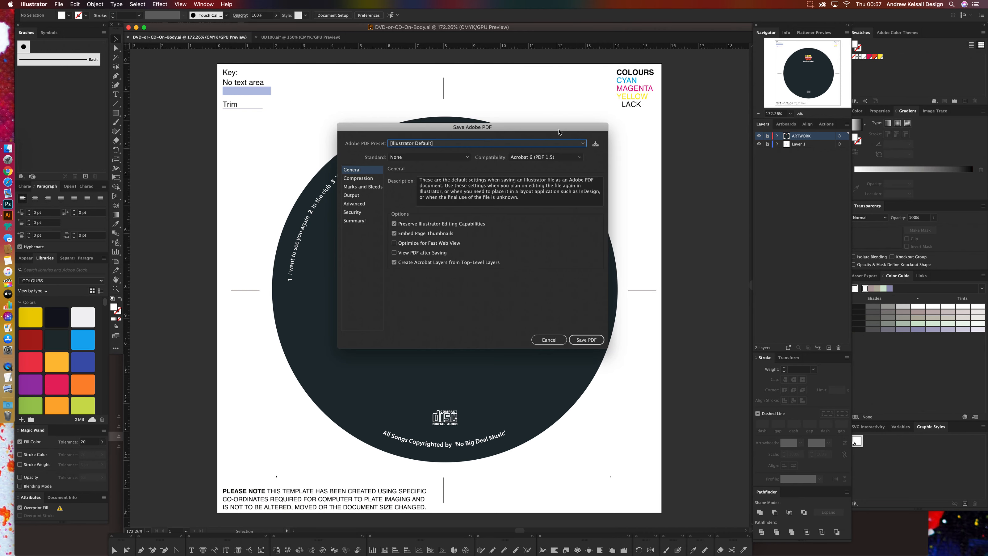
click(551, 145)
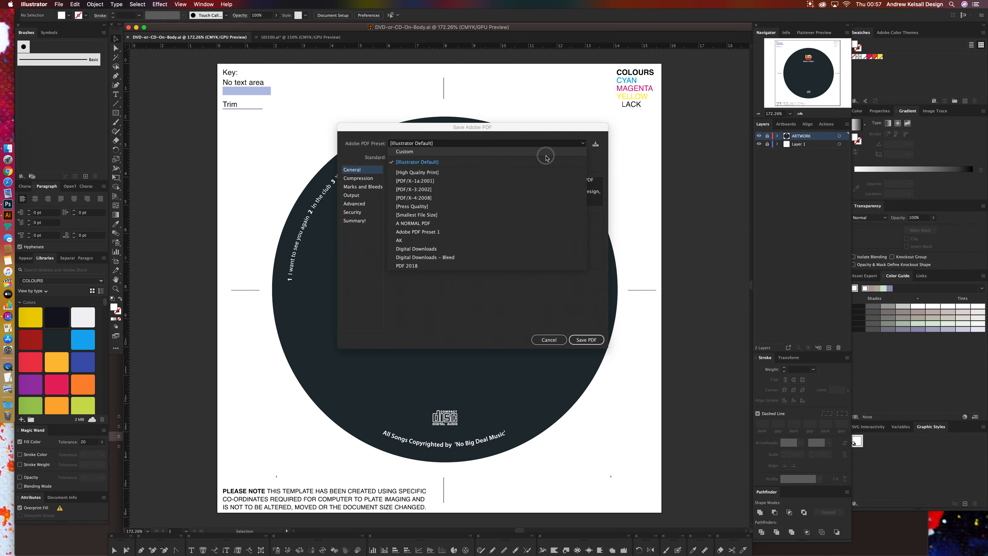
click(529, 260)
click(368, 181)
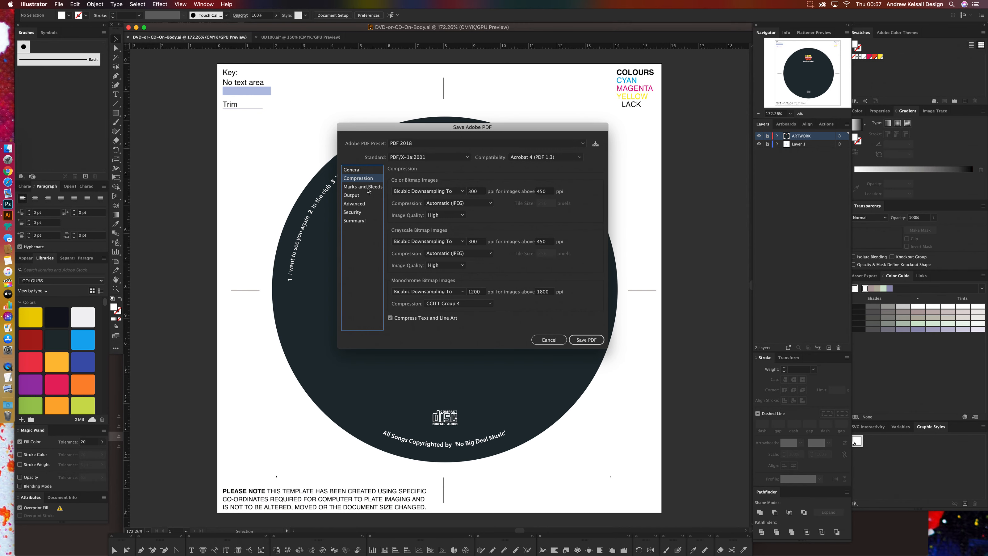
click(370, 189)
click(394, 189)
click(395, 190)
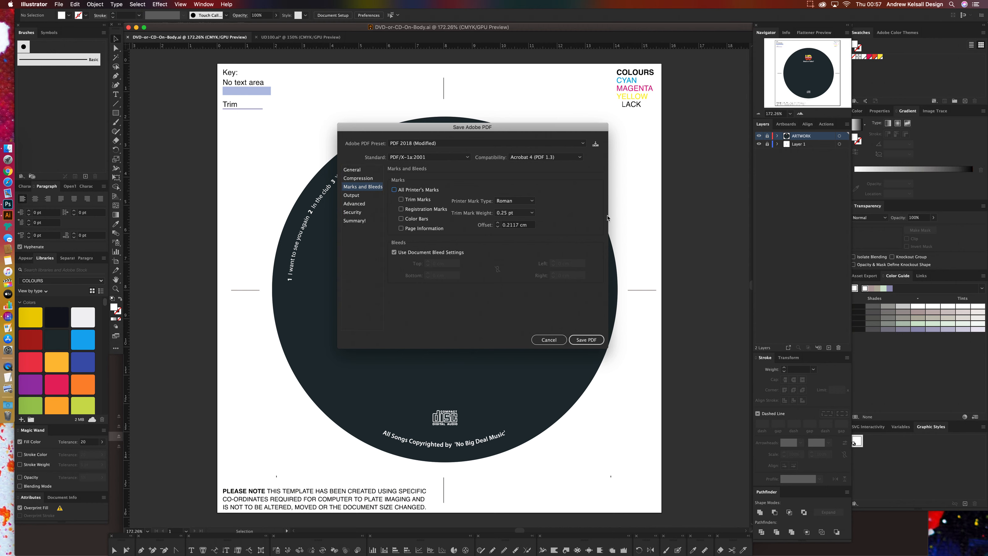
click(591, 340)
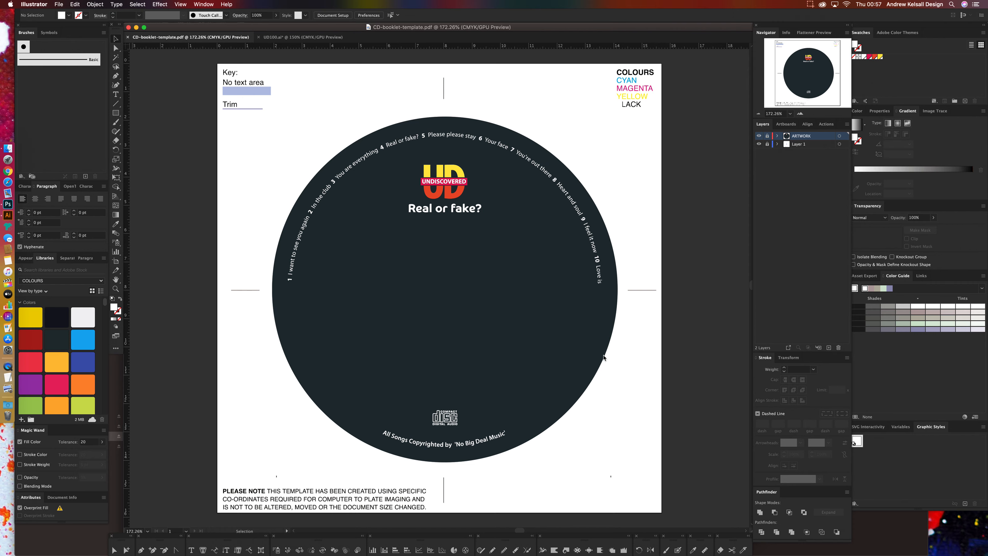
Switch to Finder and give CD-booklet-template.pdf in the New Templates folder a red tag.
click(9, 144)
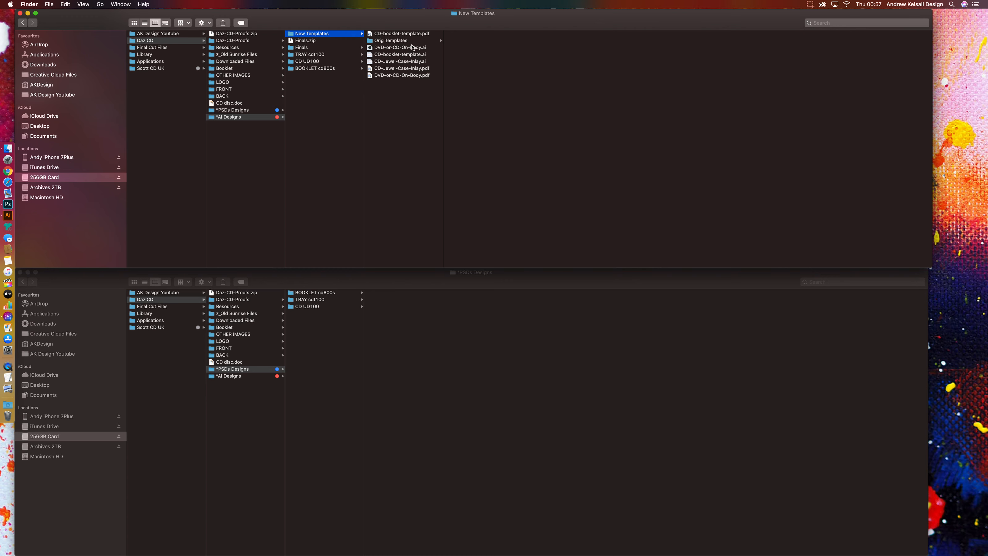
click(416, 68)
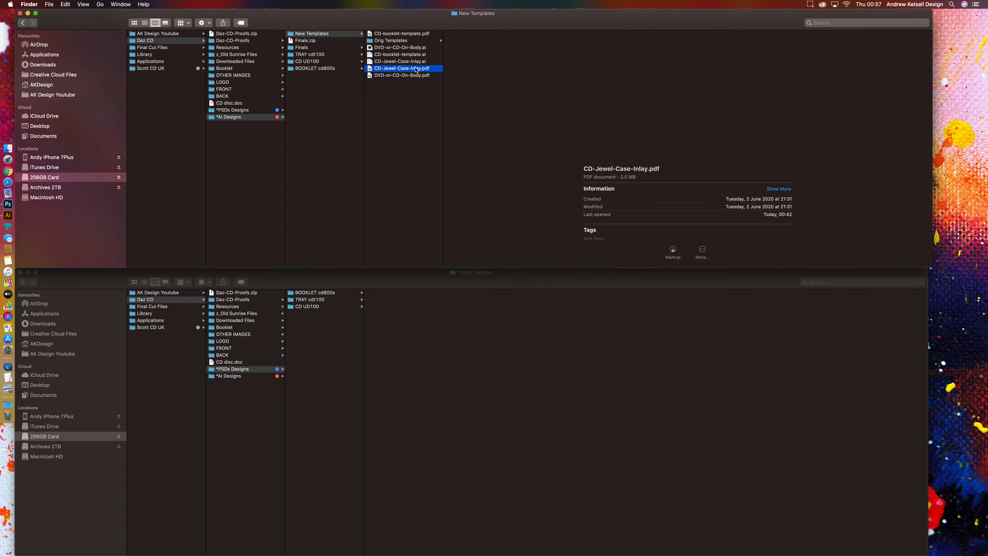
click(412, 34)
right_click(413, 34)
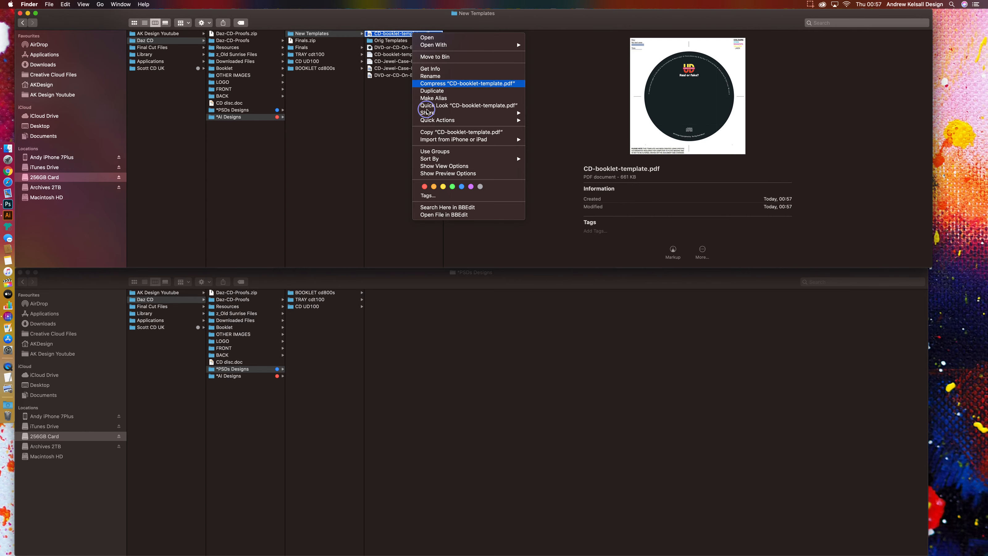
click(424, 187)
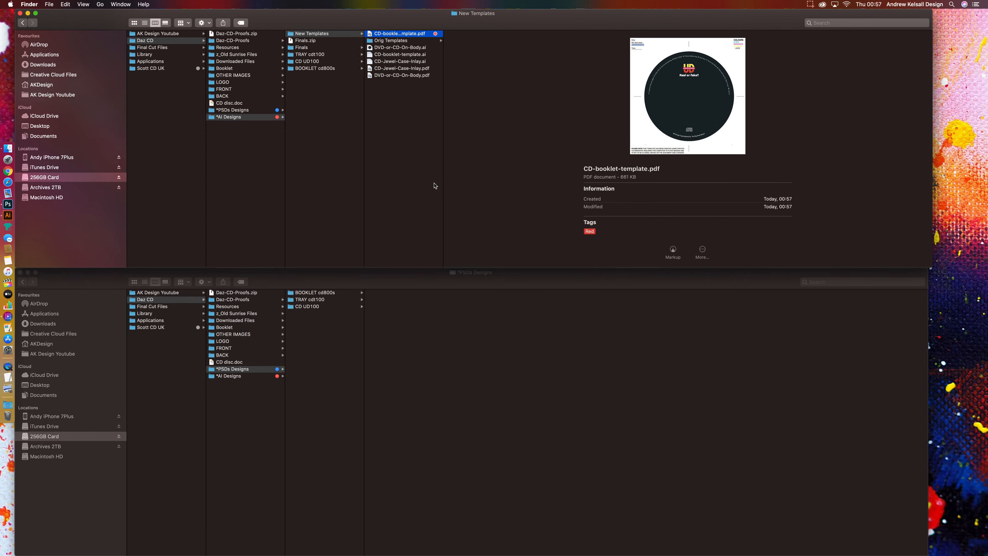
Return to Illustrator, convert all text on the ARTWORK layer to outlines, lock the layer again, and save CD-booklet-template.pdf.
key(space)
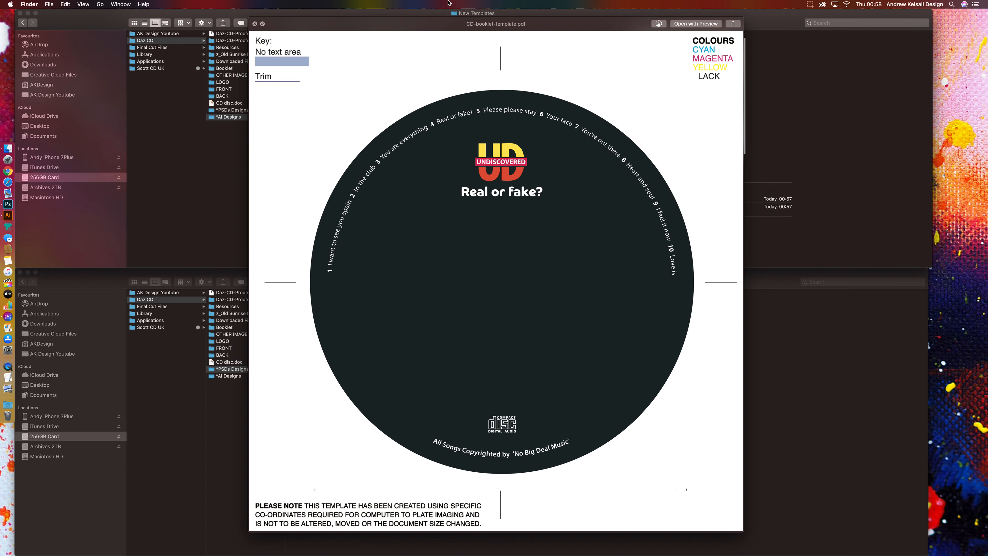
key(space)
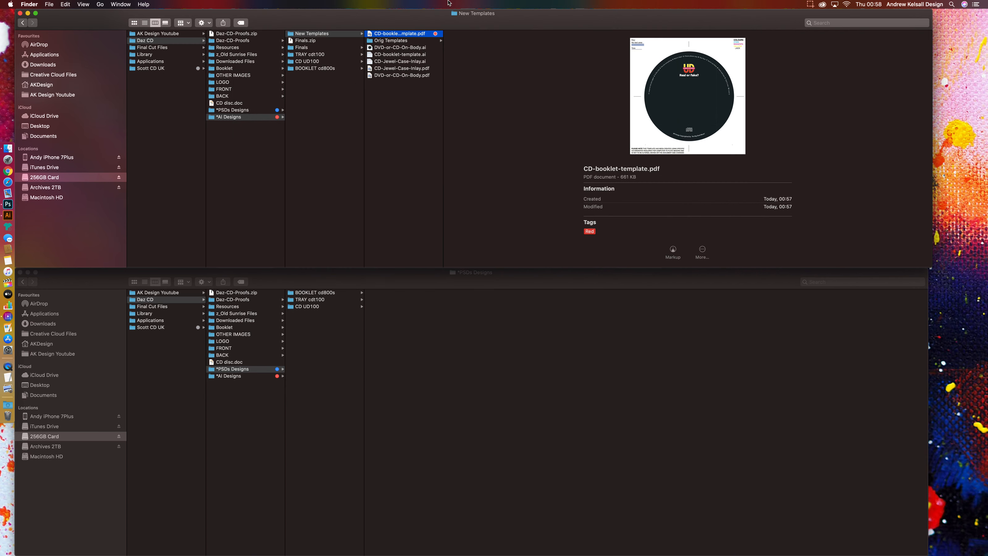
click(13, 217)
click(767, 137)
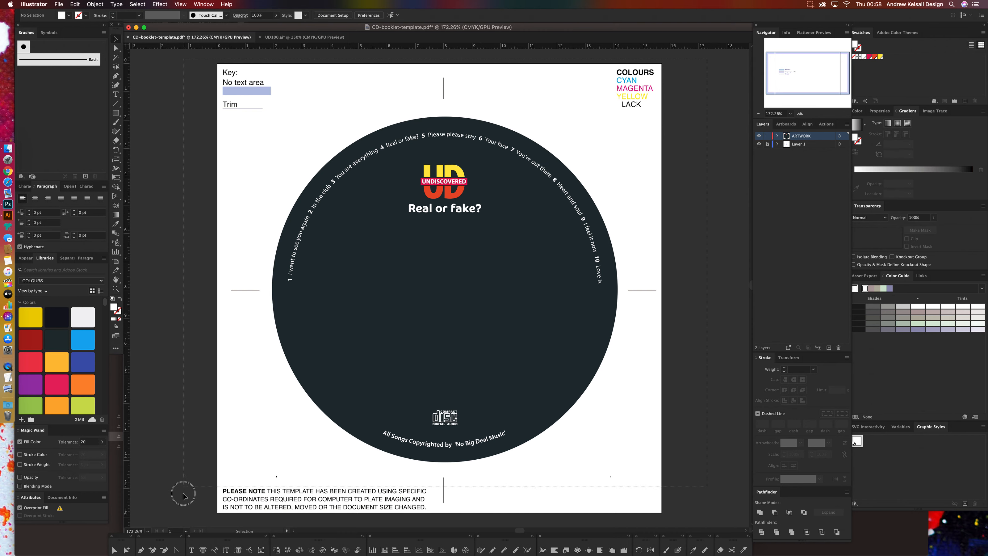
key(super+a)
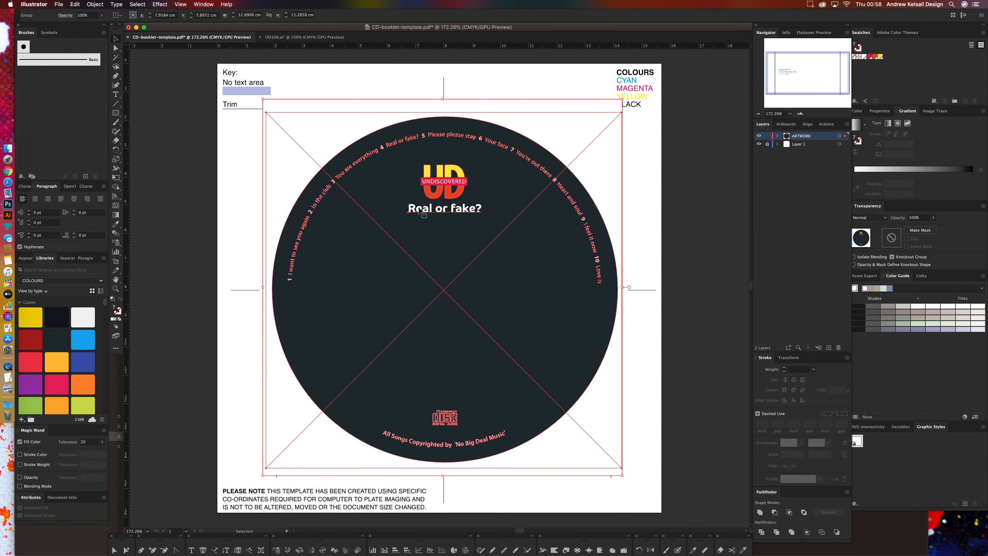
click(117, 4)
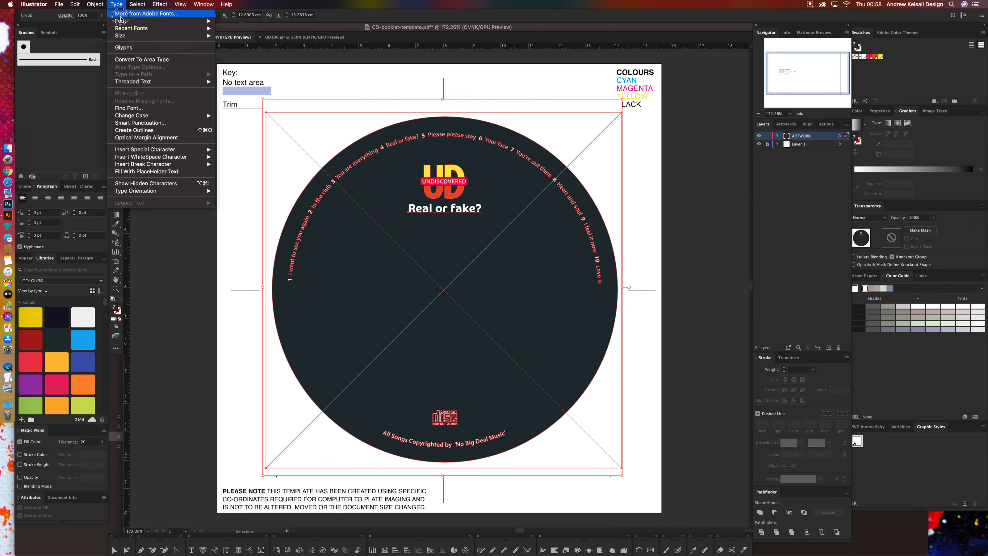
click(157, 130)
click(767, 135)
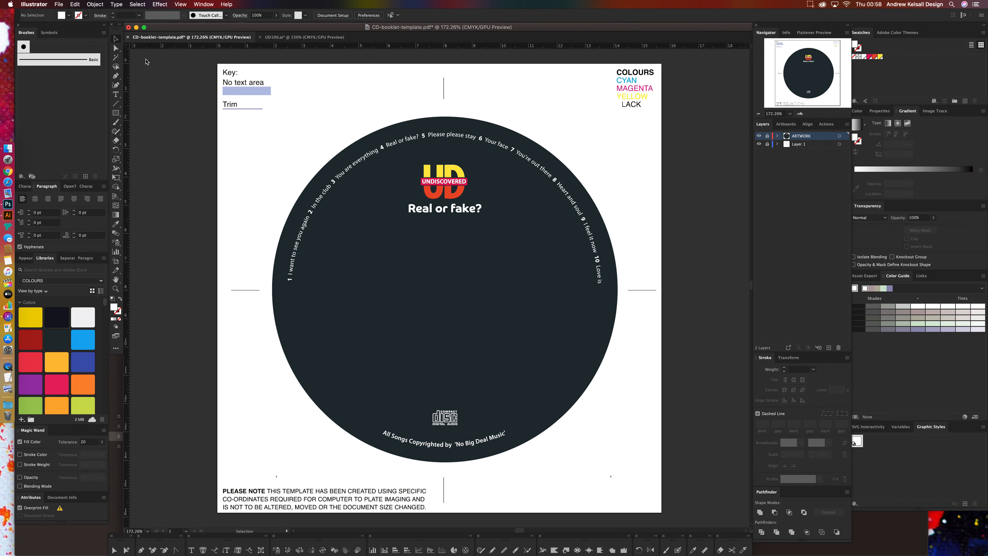
key(super+s)
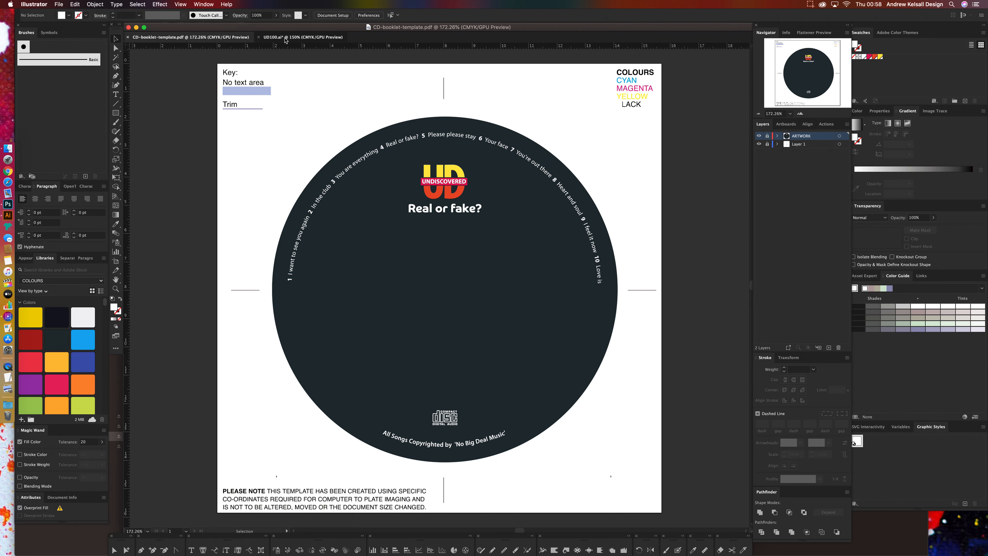
Close UD100.ai without saving its changes, and close CD-booklet-template.pdf.
click(285, 39)
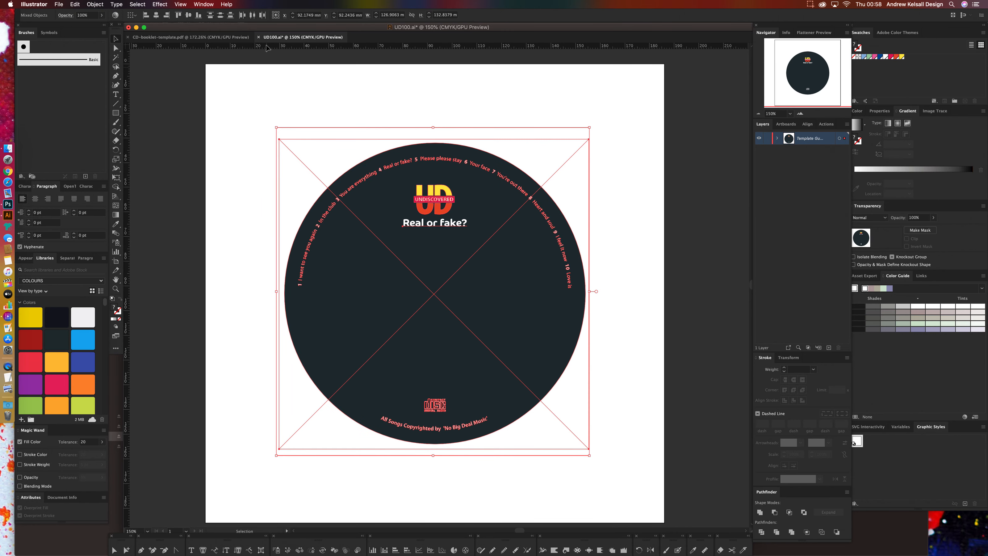
click(259, 37)
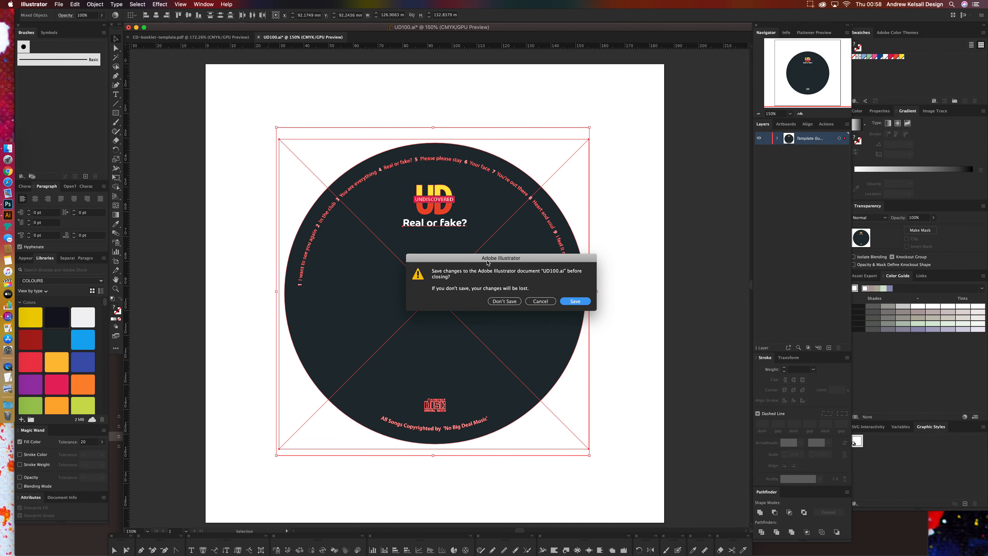
click(505, 301)
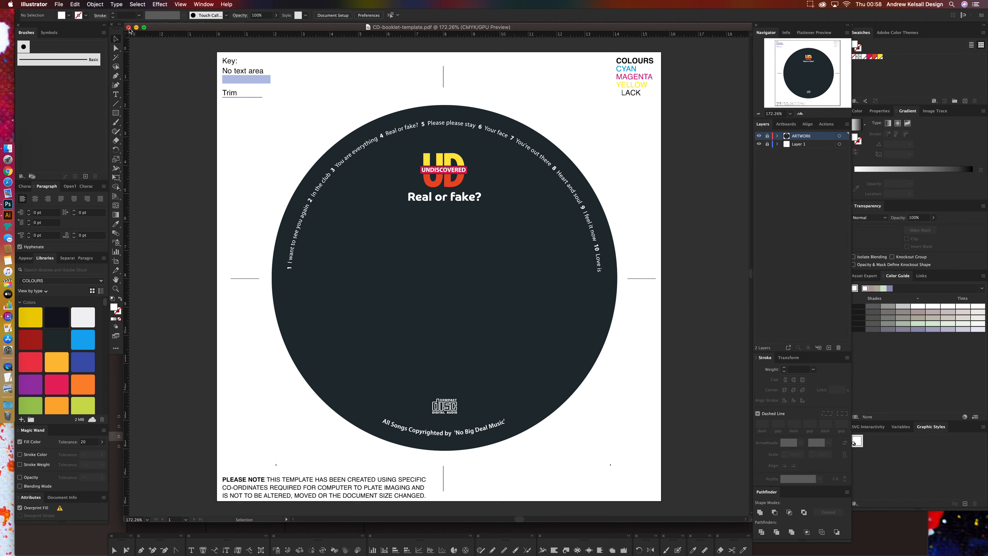
click(128, 28)
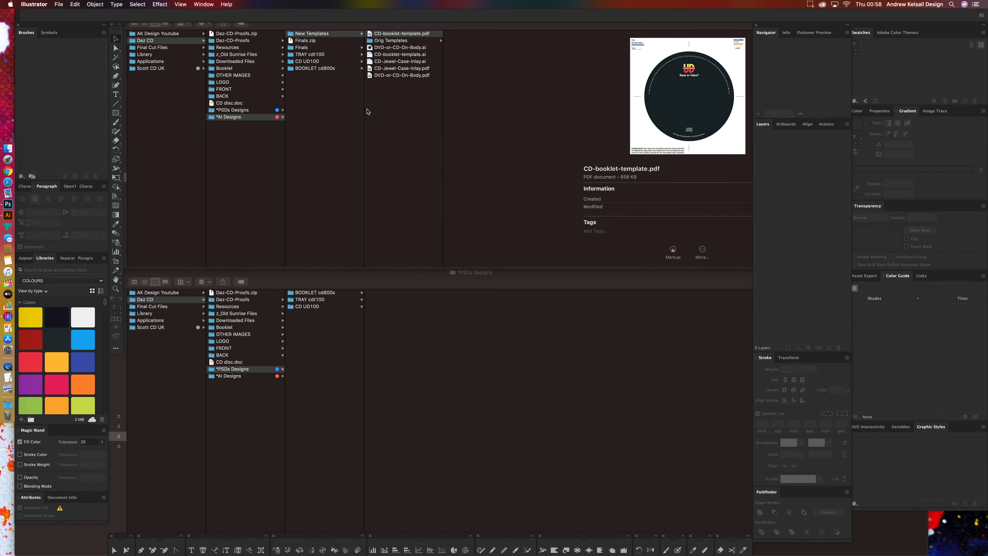
Switch to Finder and open CD-Jewel-Case-Inlay.pdf from the New Templates folder in Illustrator.
click(409, 116)
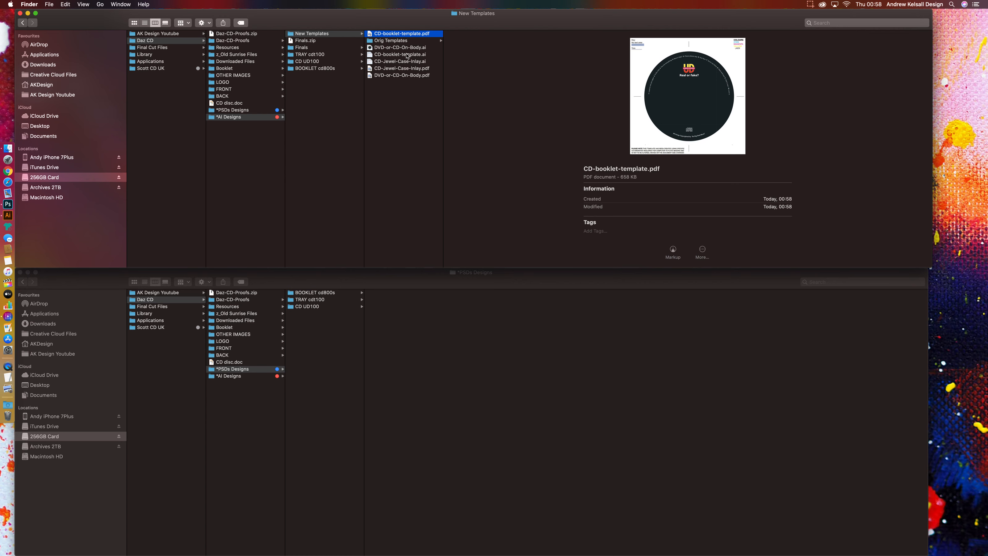
click(415, 70)
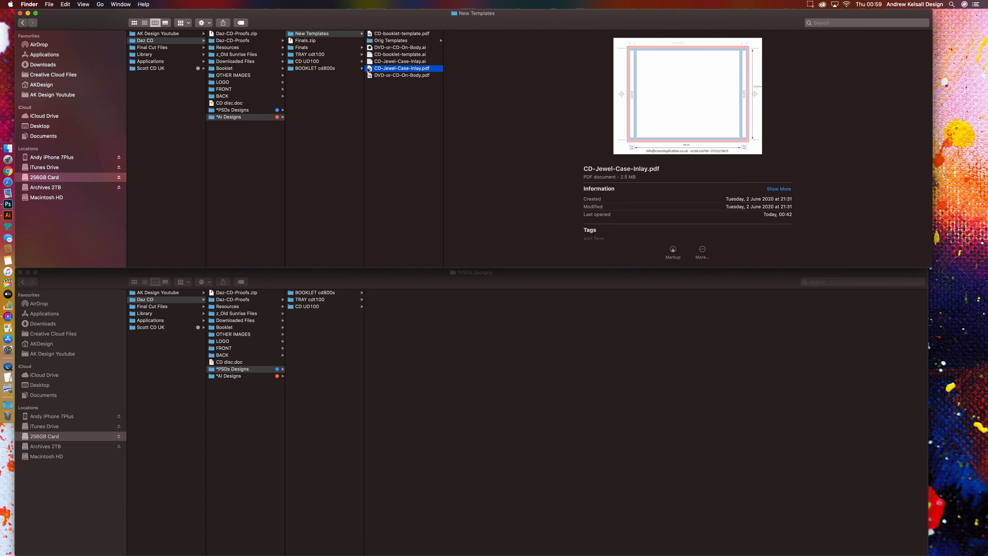
drag(369, 70, 12, 214)
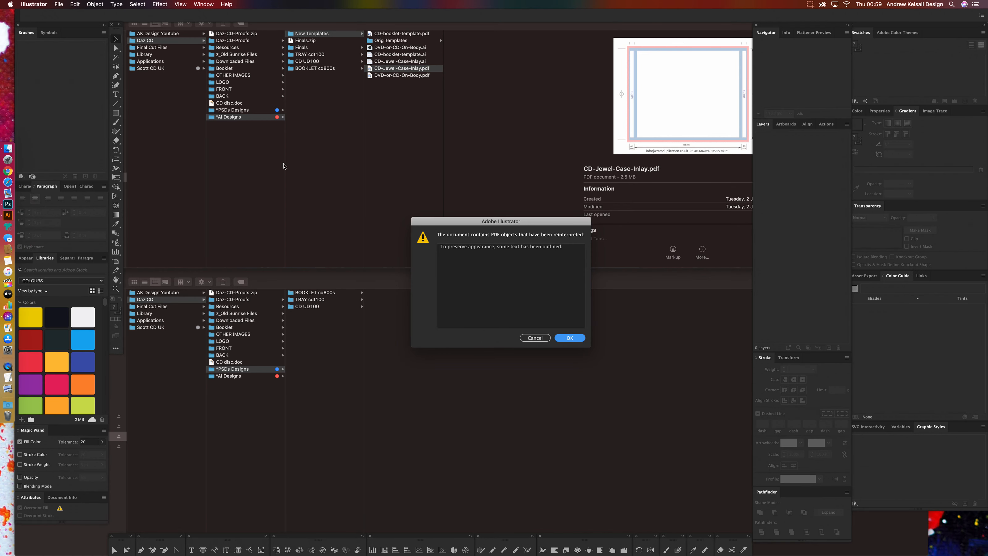
click(569, 337)
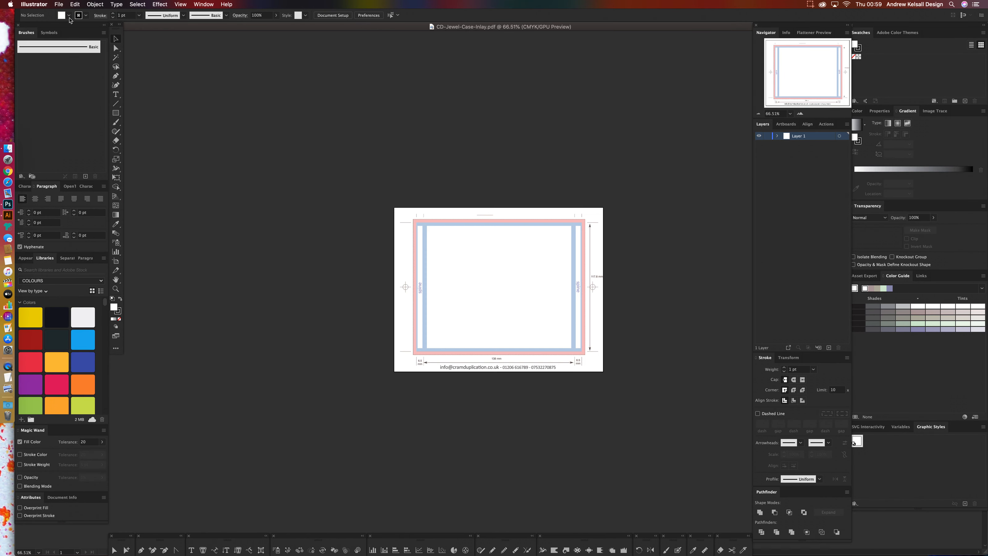
Examine the Color Settings and their list of presets, and cancel without changing anything.
click(60, 4)
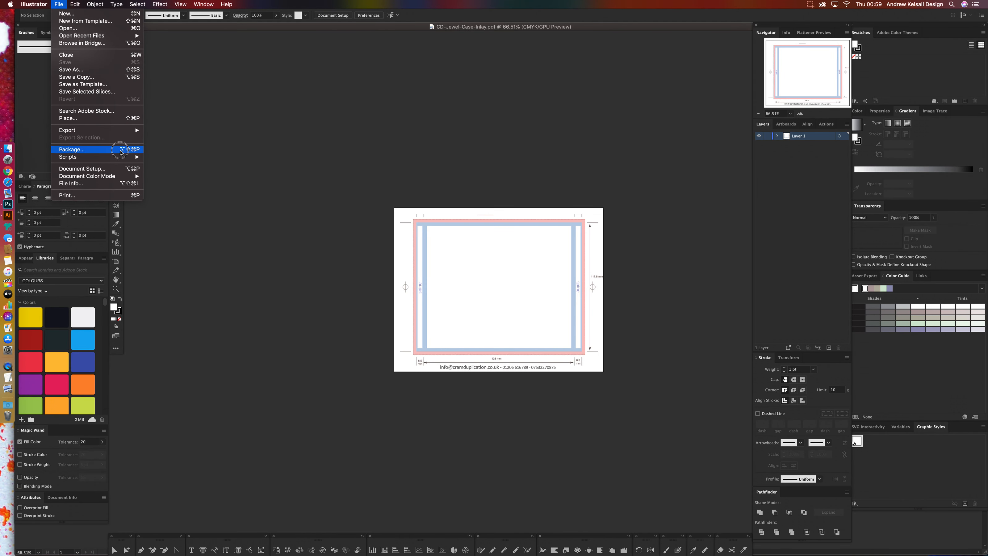
mouse_move(134, 176)
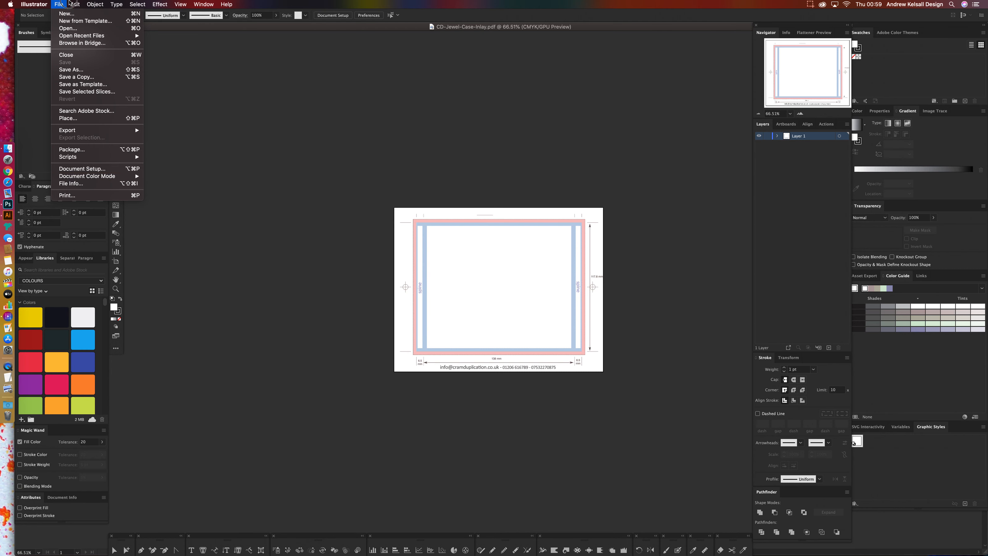
mouse_move(73, 3)
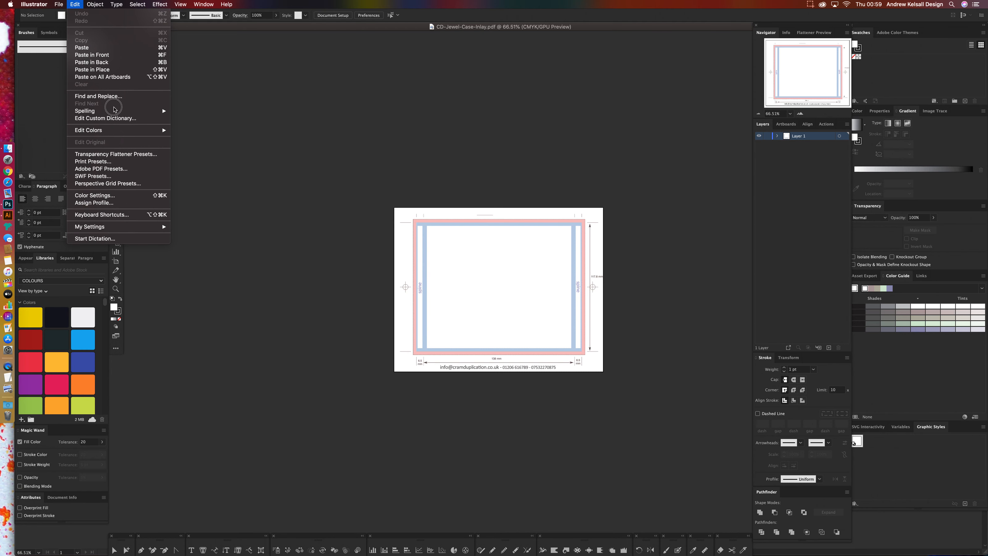
click(155, 195)
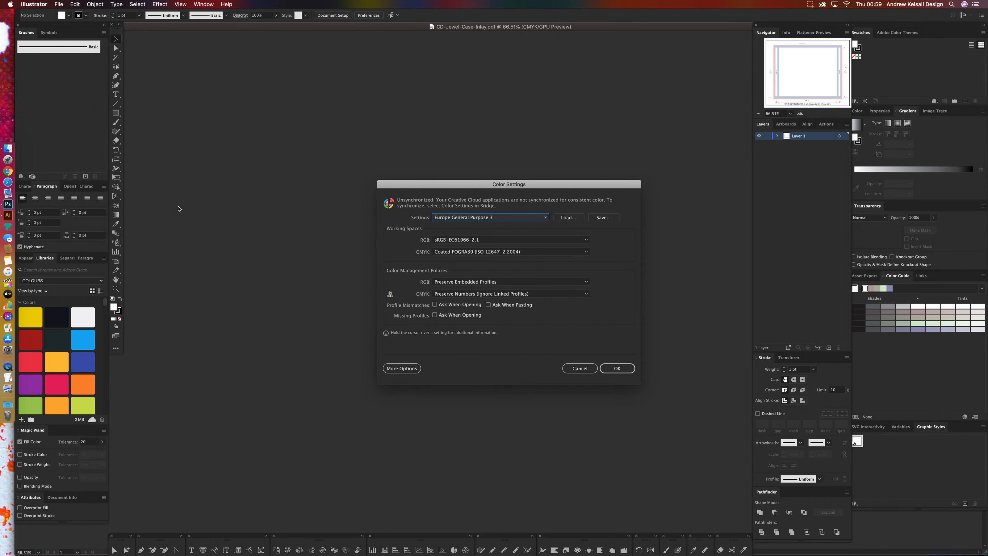
click(503, 219)
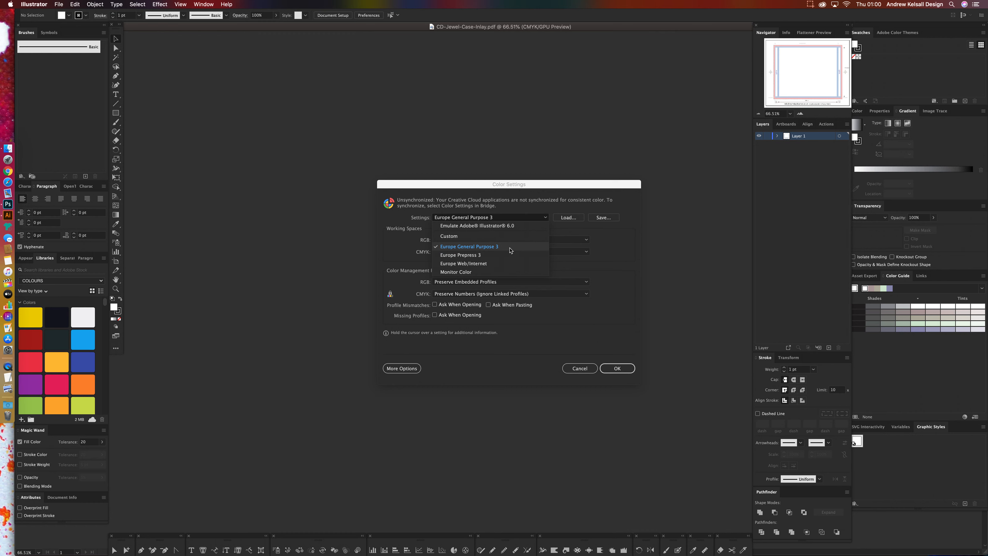
click(578, 373)
click(585, 372)
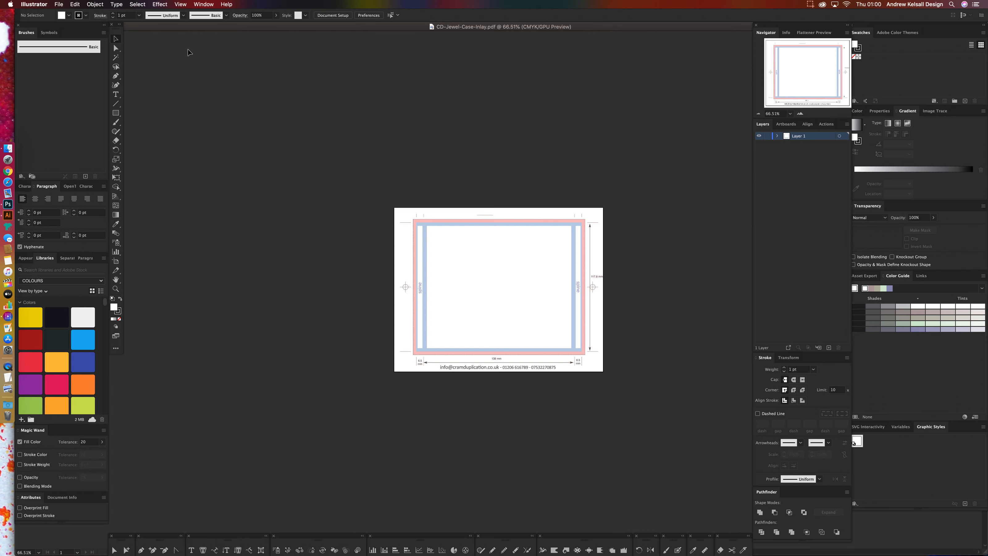
Examine the inlay template, and in Finder preview CDT100_in.pdf and CDT100_out.pdf in the Tray Card 2 Files folder inside Finals.
drag(620, 306, 582, 216)
drag(585, 179, 356, 249)
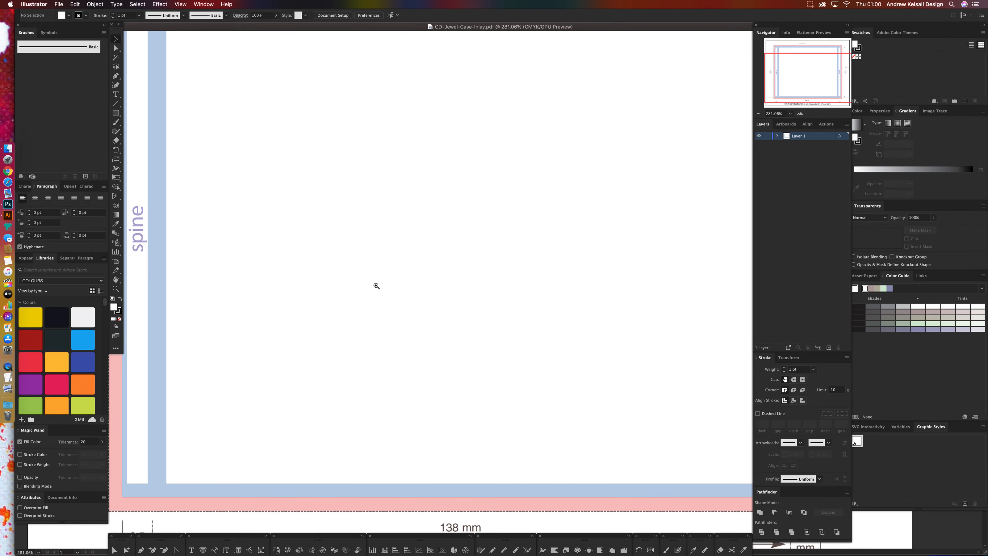
click(758, 114)
drag(700, 147, 658, 161)
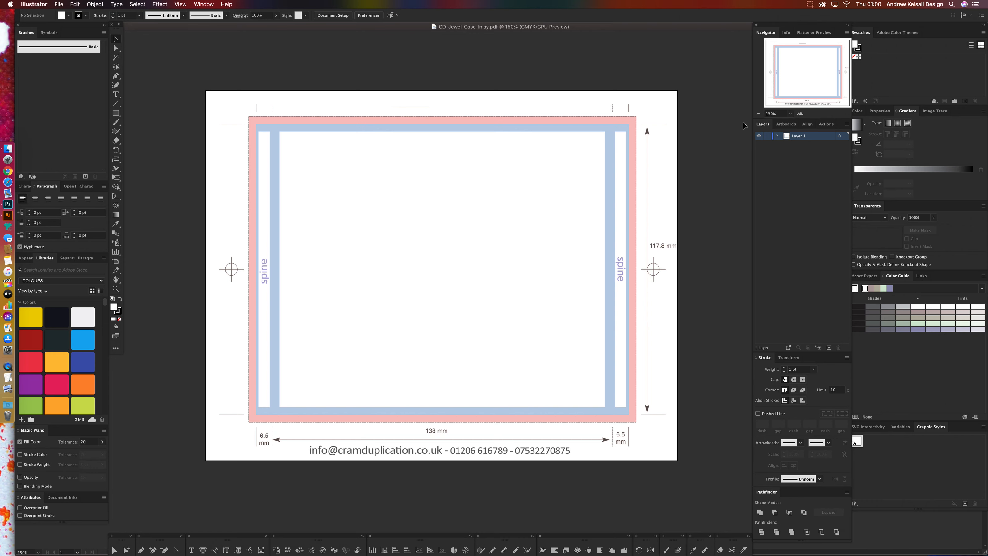
click(14, 151)
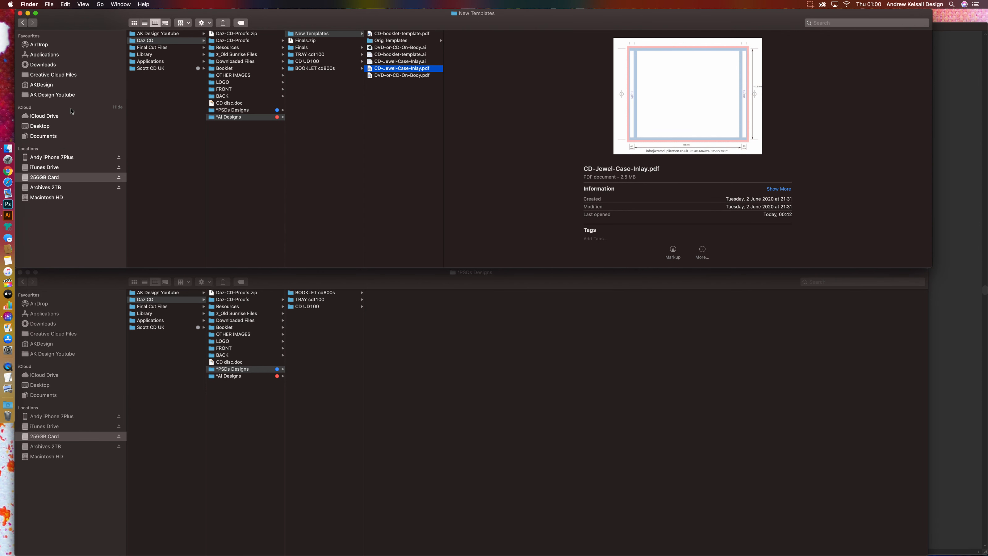
click(323, 56)
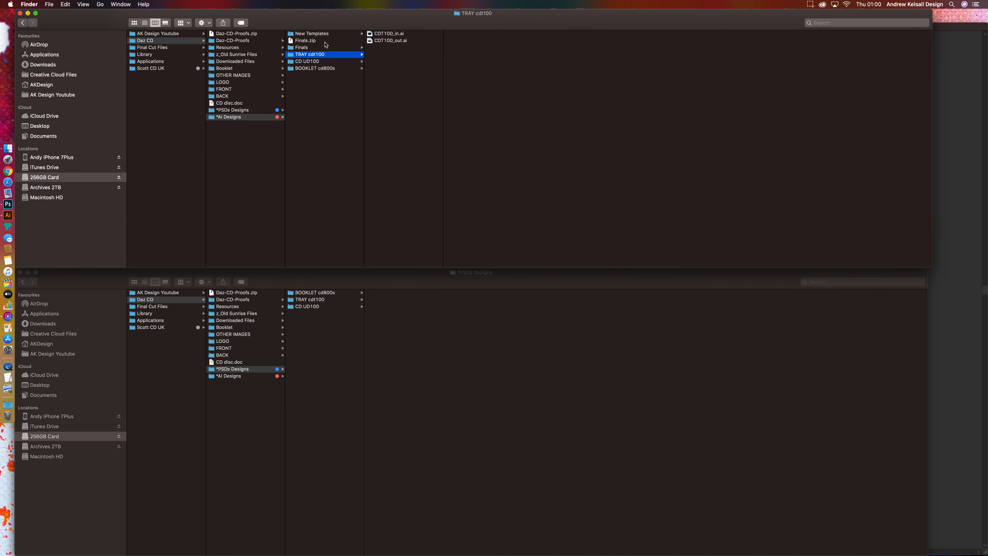
click(325, 47)
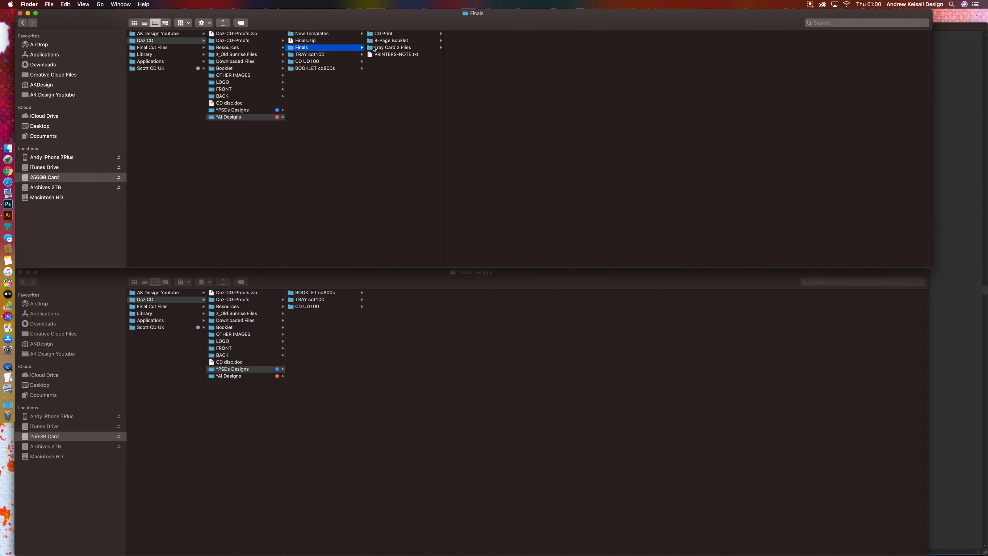
click(410, 48)
click(493, 35)
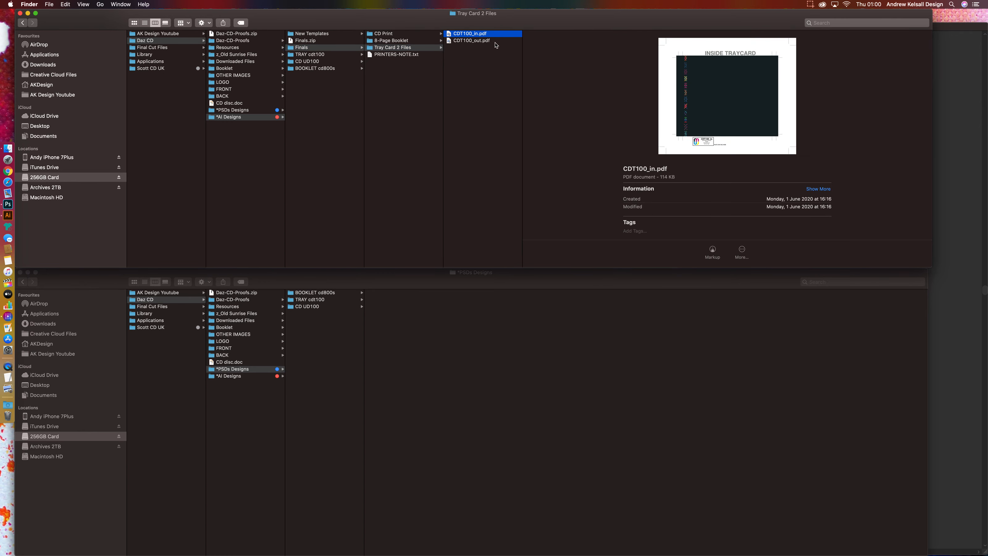
key(space)
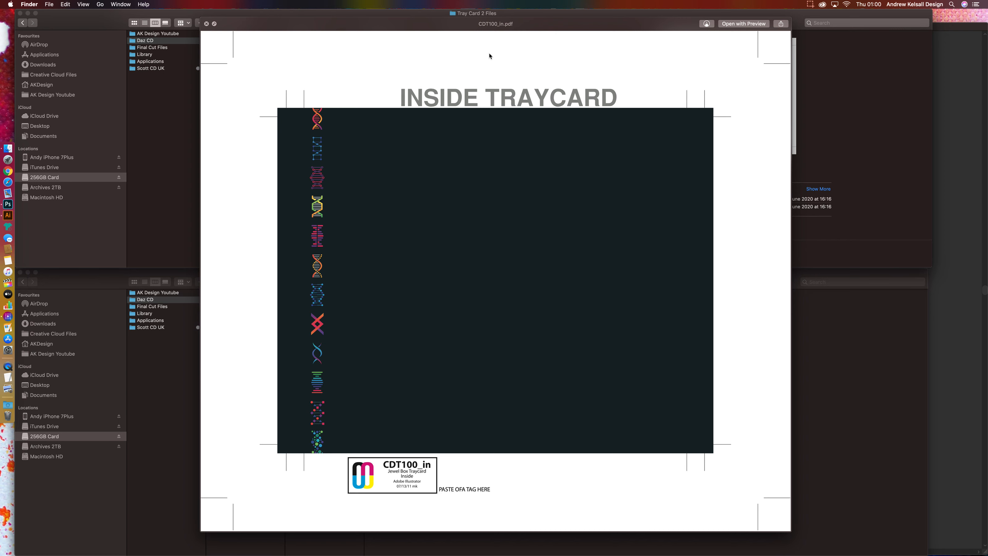
key(Down)
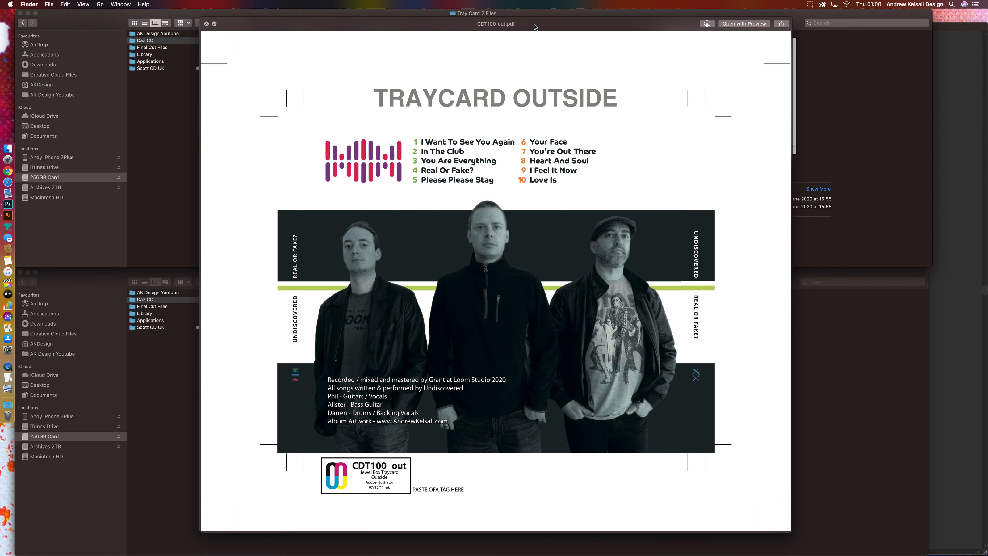
key(space)
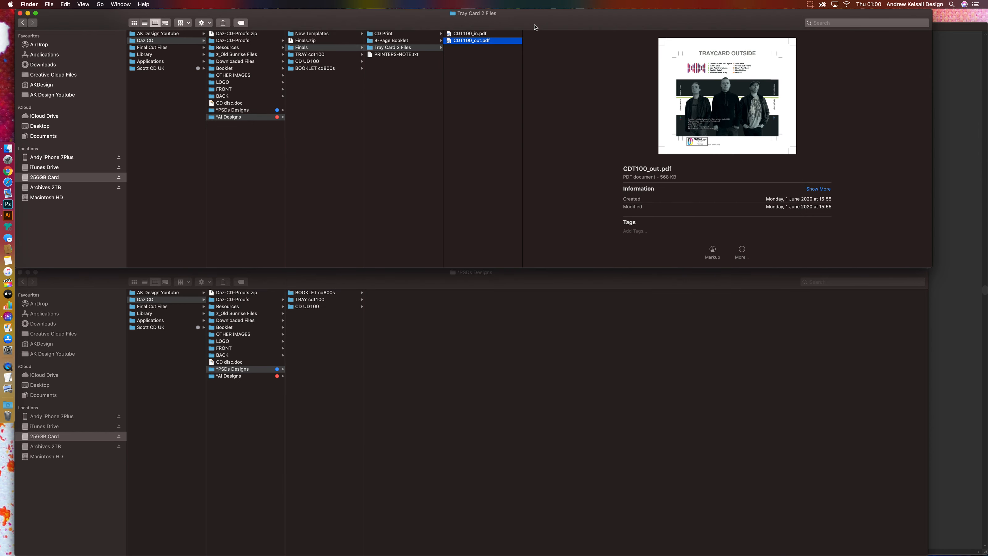
Preview PAGE-2-7-CD800S_b.pdf in the 8-Page Booklet folder and open it in Illustrator.
click(390, 42)
click(471, 33)
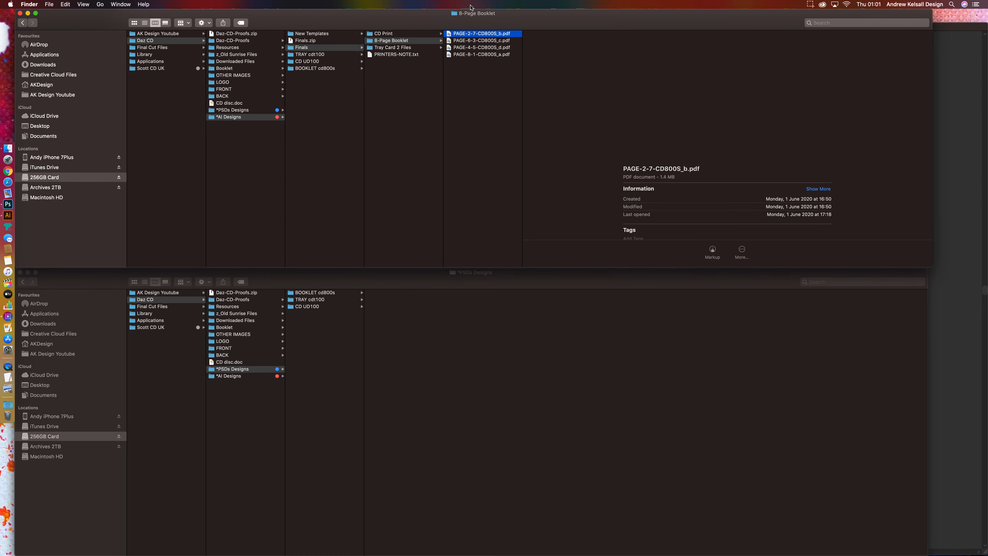
key(space)
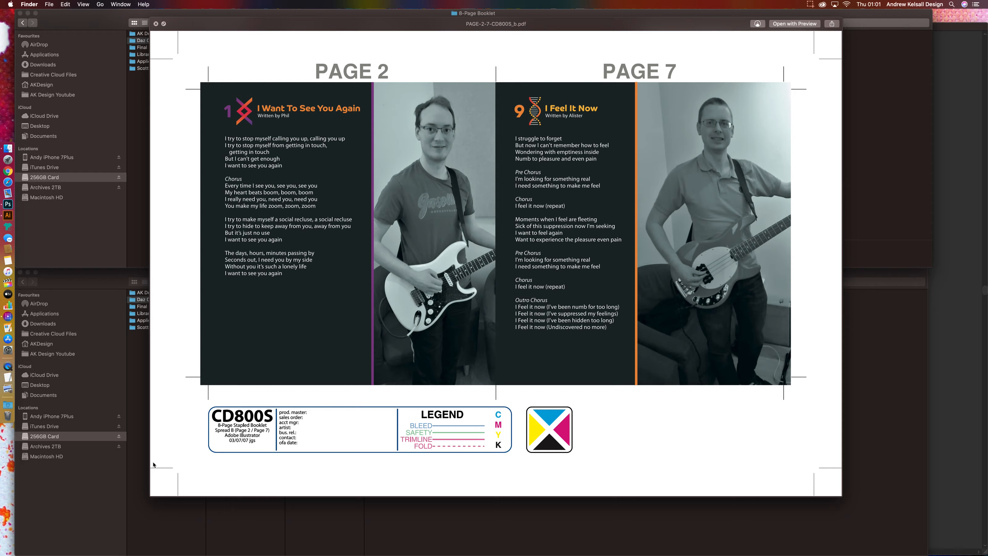
key(space)
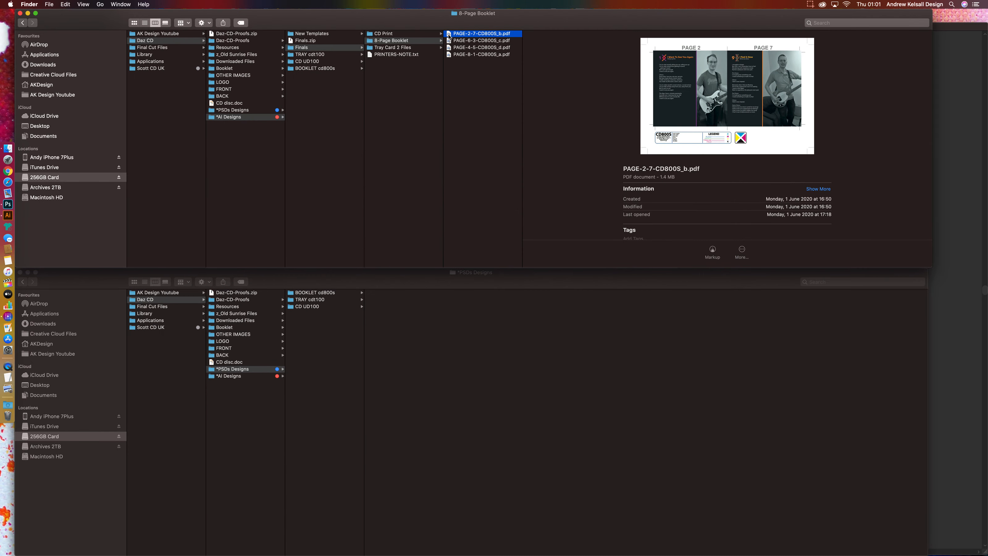
drag(449, 35, 13, 221)
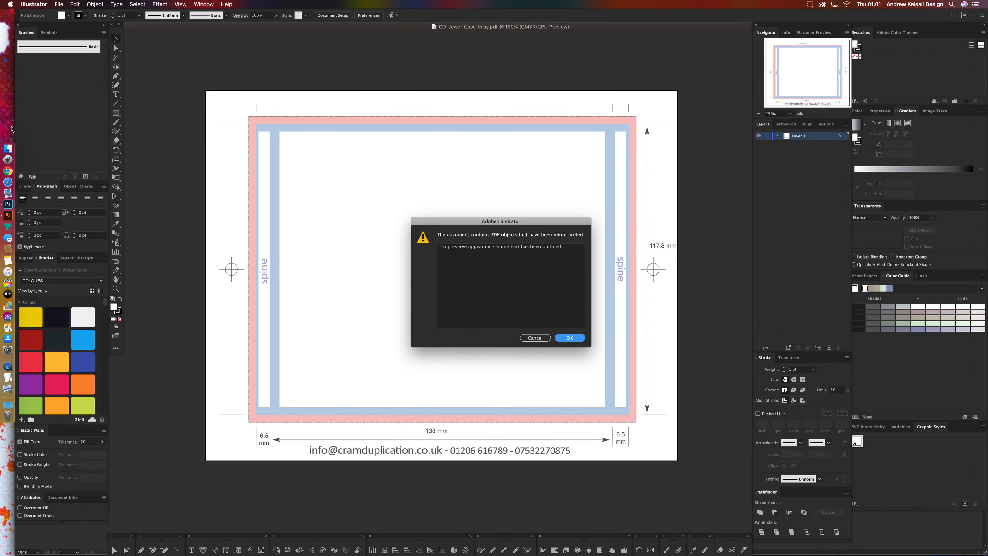
click(570, 338)
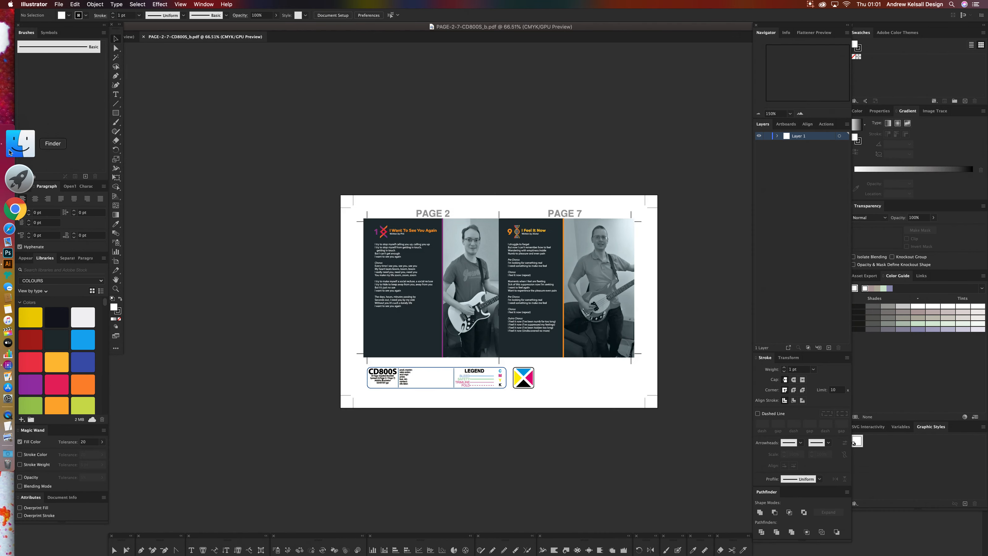
Switch to Finder and, in the New Templates folder, rename CD-booklet-template.pdf as CD-booklet-templatex.pdf.
click(8, 148)
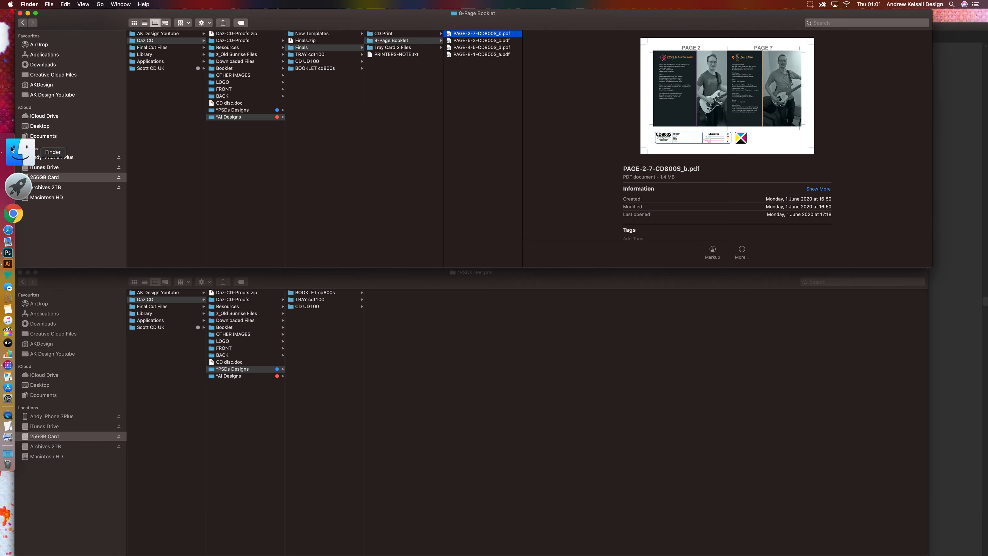
click(341, 34)
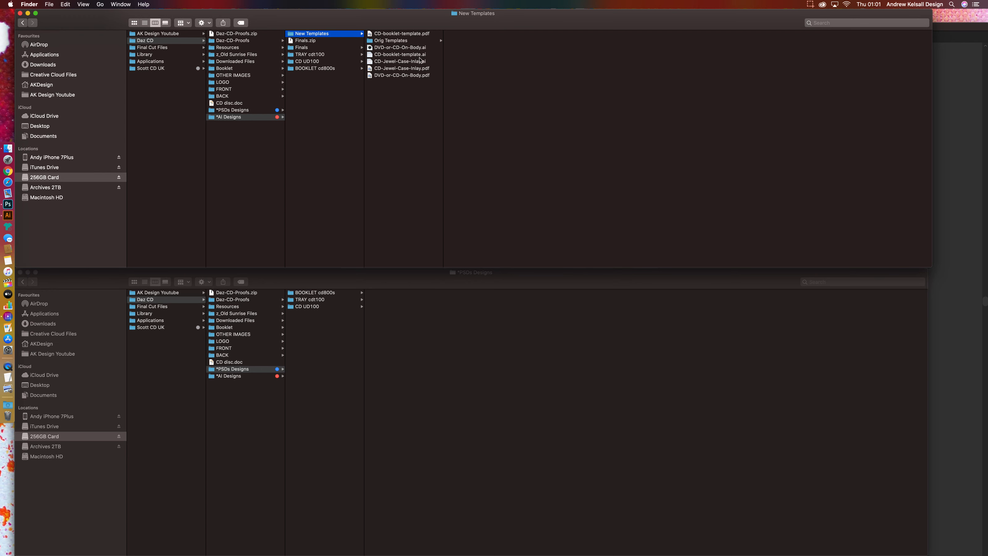
click(429, 75)
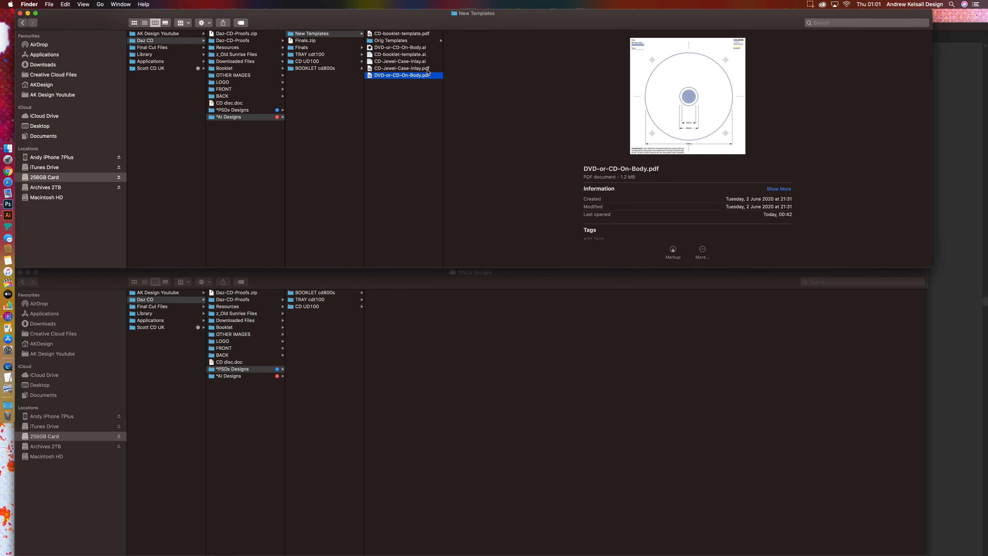
click(418, 34)
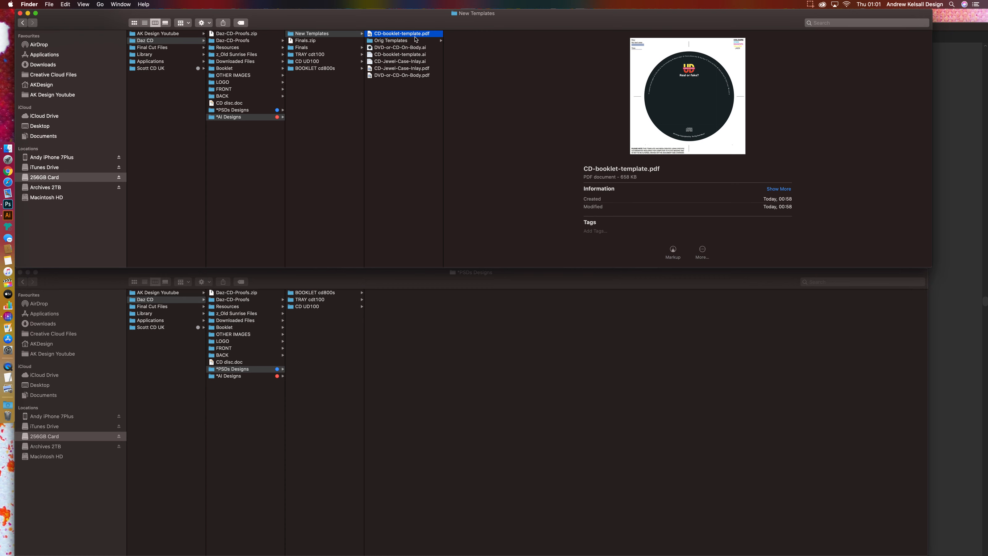
key(Return)
text(x)
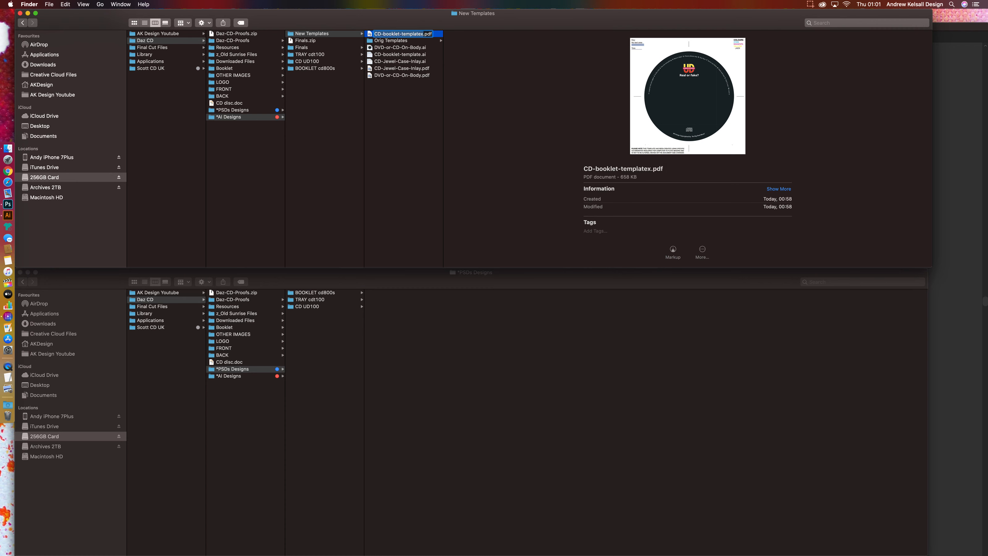
key(Return)
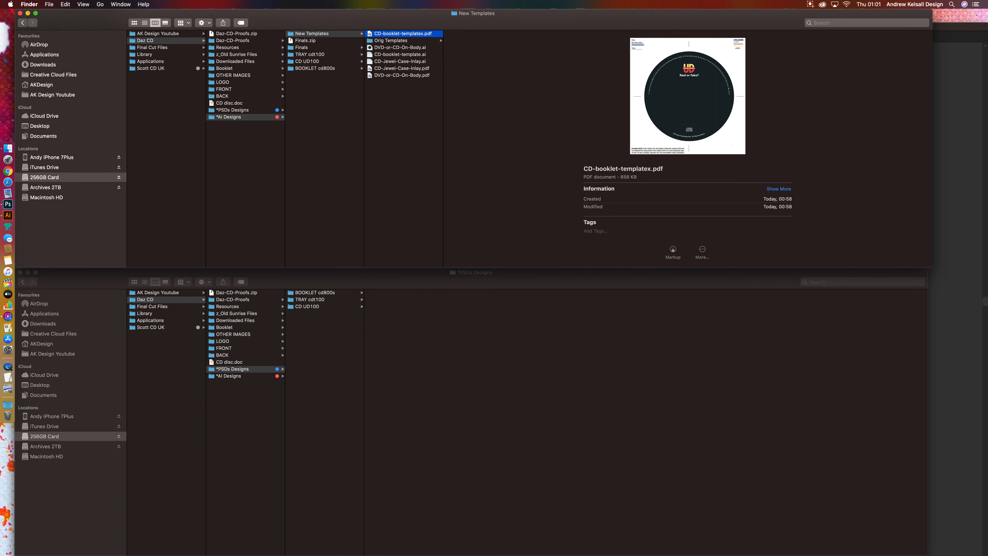
Rename the blank disc template DVD-or-CD-On-Body.pdf in New Templates as CD-booklet-template.pdf.
click(417, 76)
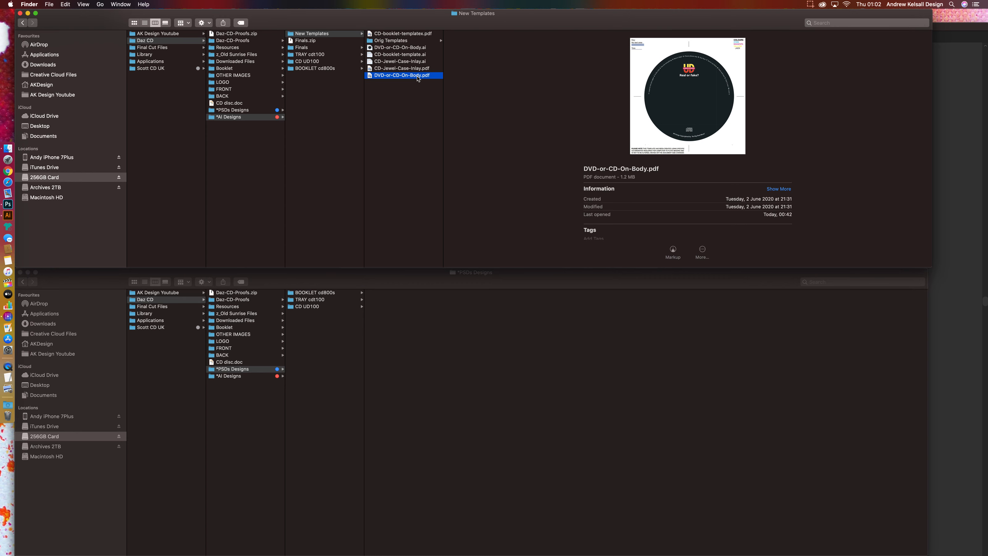
key(Return)
text(CD-booklet-templatex)
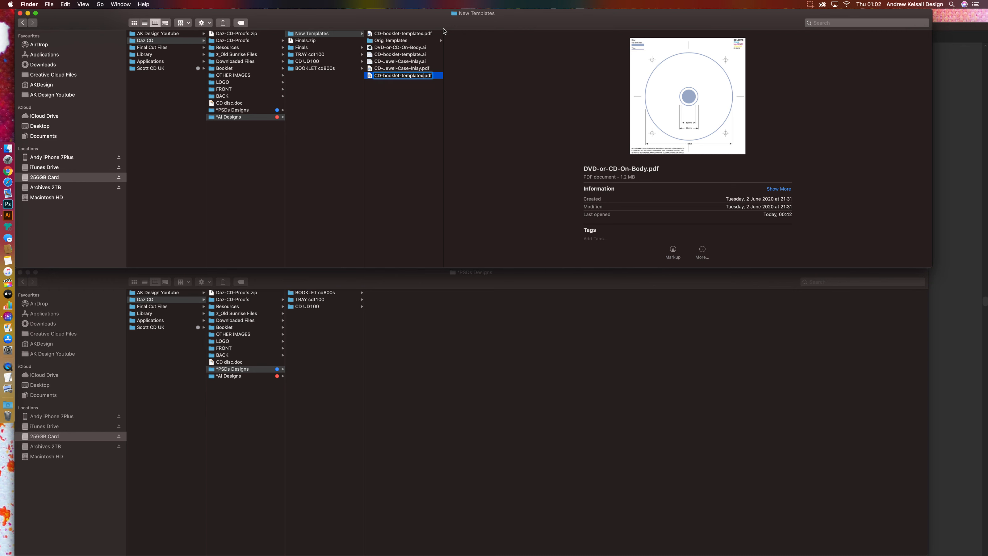
key(BackSpace)
key(Return)
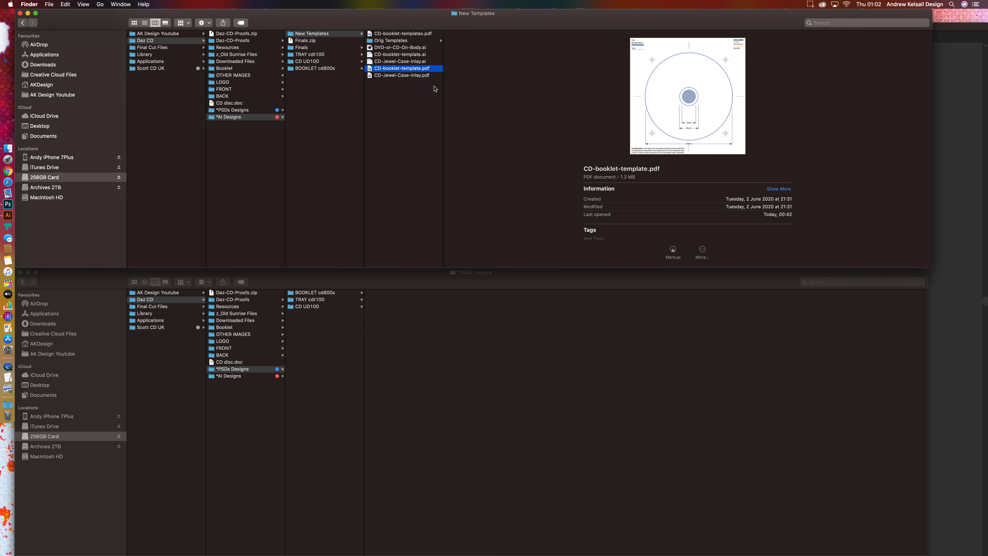
Copy the disc template's file name from the Orig Templates folder and rename CD-booklet-templatex.pdf as DVD-or-CD-On-Body.pdf.
click(421, 42)
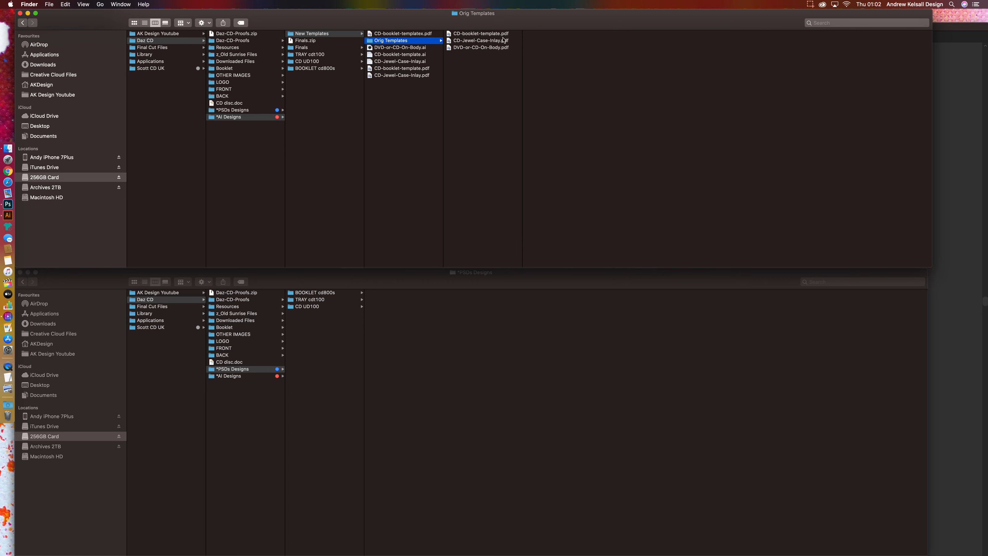
click(483, 48)
key(super+c)
key(Return)
click(408, 34)
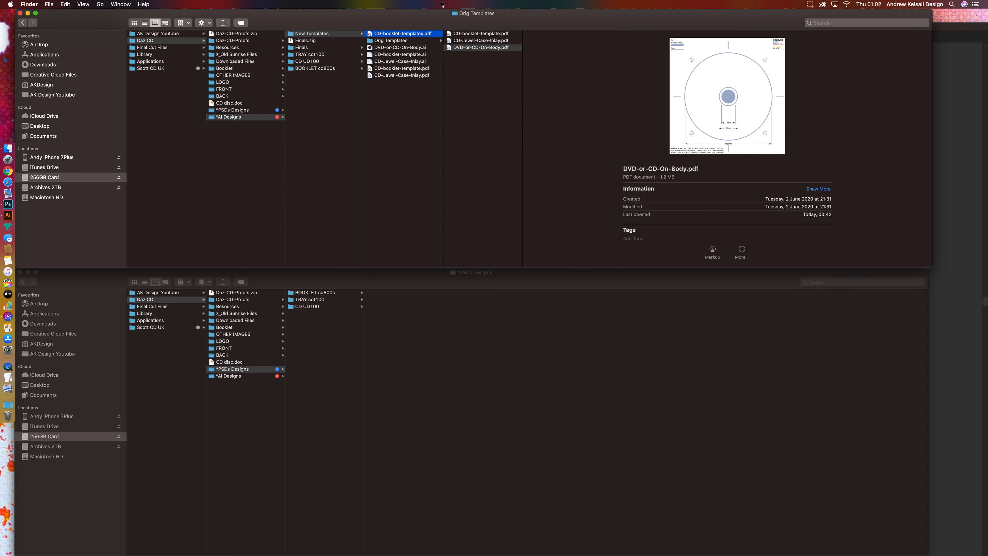
key(Return)
key(super+v)
key(Return)
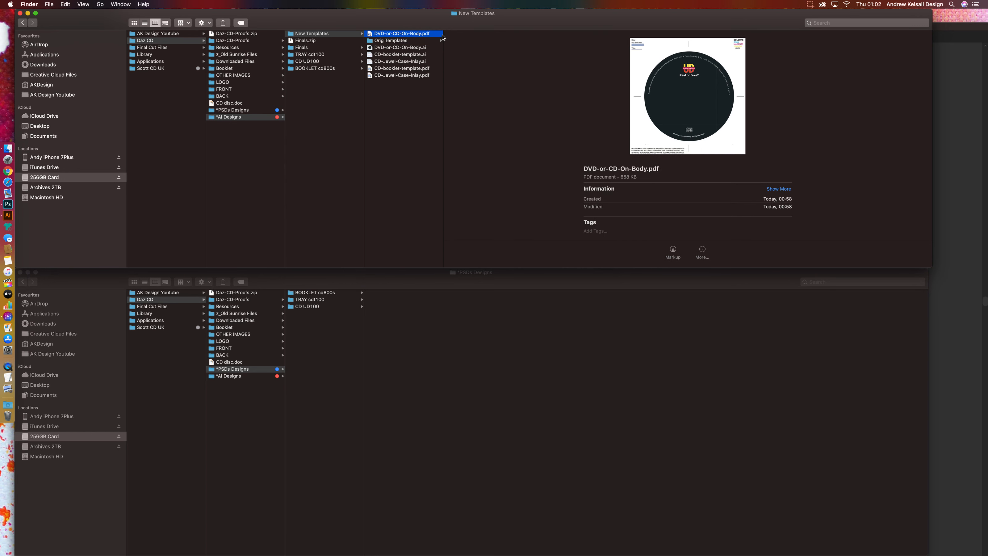
Check the PDFs in New Templates and move the blank disc template named CD-booklet-template.pdf to the Trash.
click(416, 76)
click(401, 33)
click(413, 69)
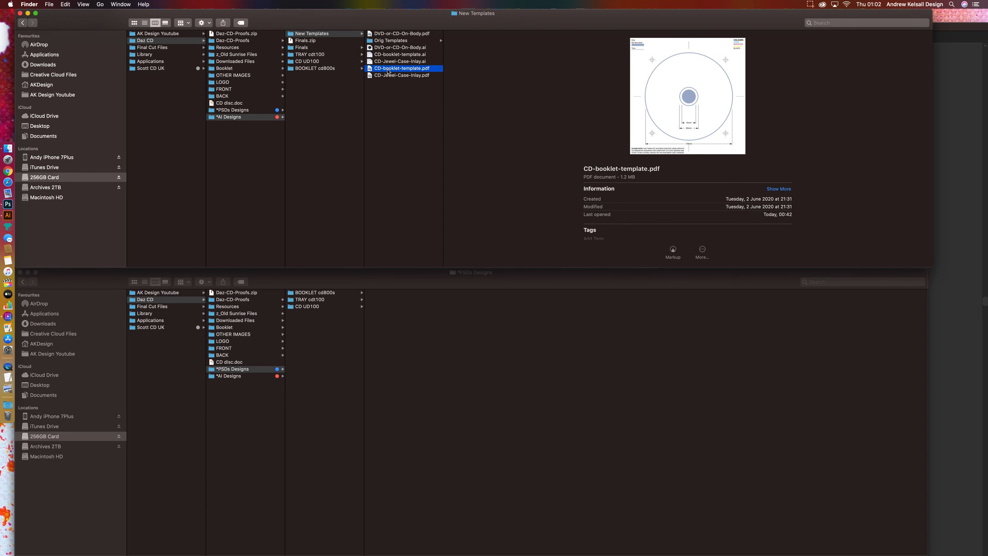
drag(370, 70, 8, 415)
Open CD-booklet-template.pdf from the Orig Templates folder in Illustrator.
click(412, 40)
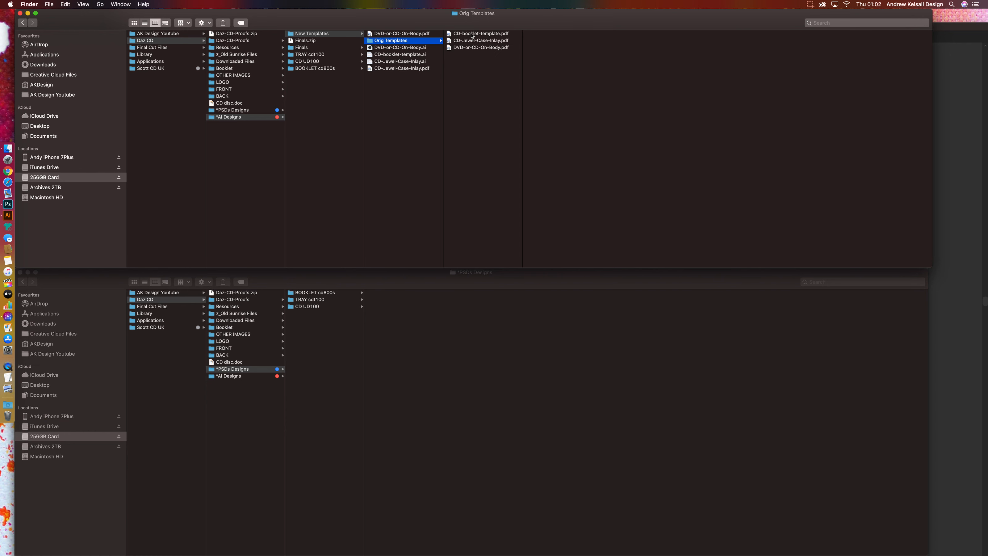
click(474, 34)
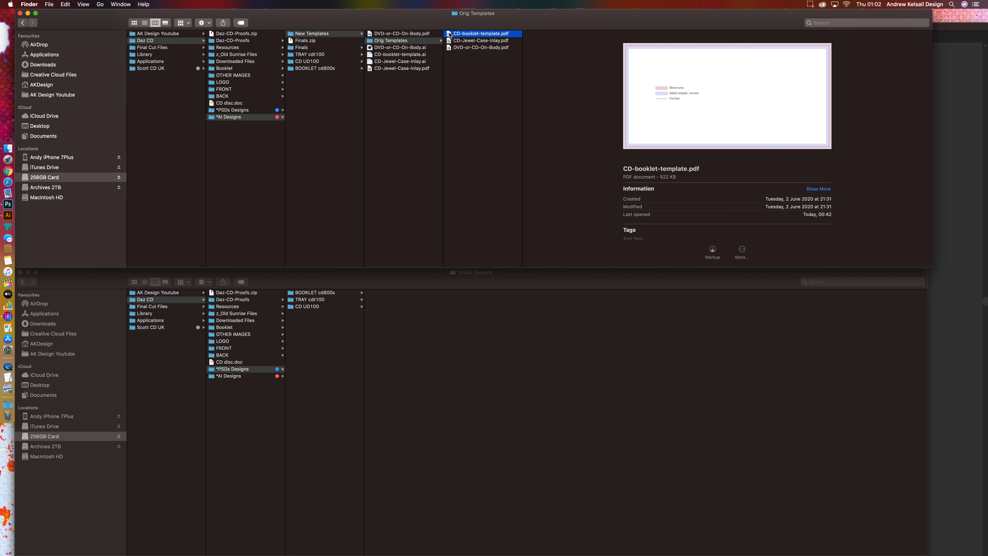
drag(450, 35, 21, 221)
click(388, 70)
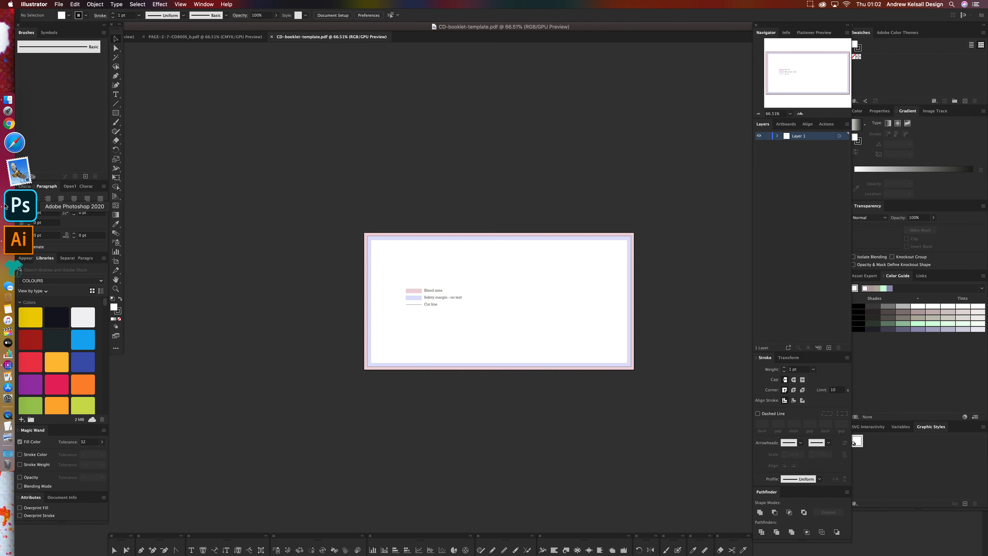
Lock the booklet template's Layer 1, add a new layer, and switch to the PAGE-2-7-CD800S_b.pdf document.
drag(620, 177, 534, 112)
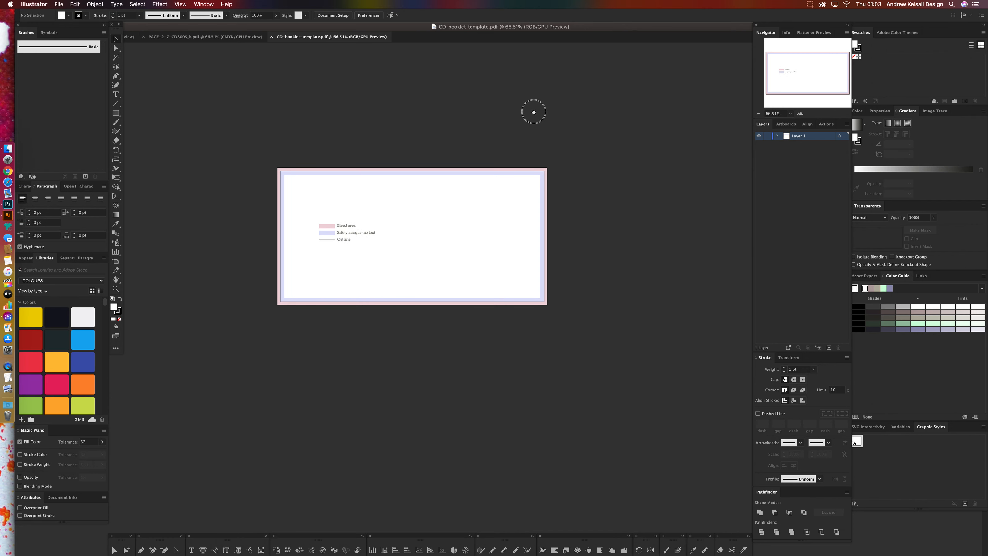
drag(534, 112, 532, 113)
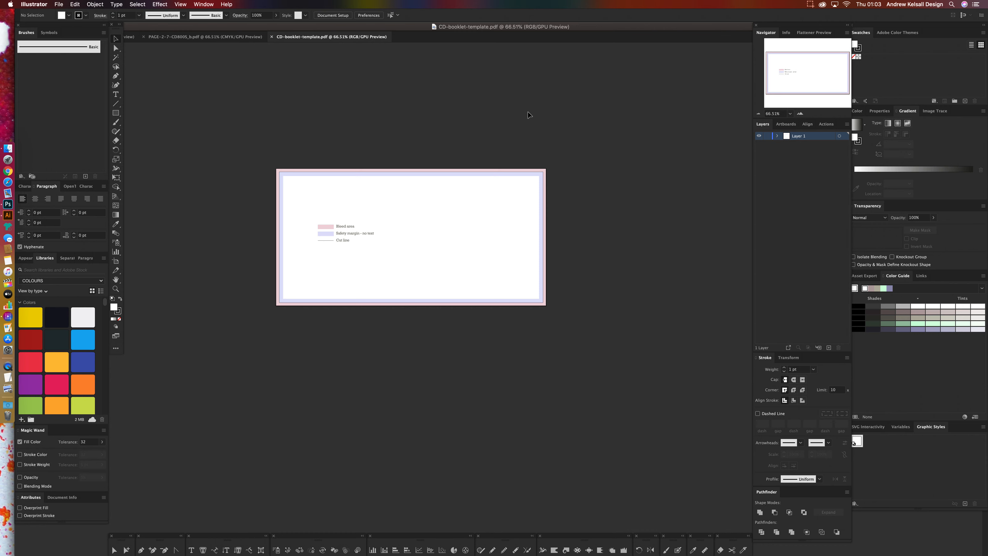
click(767, 136)
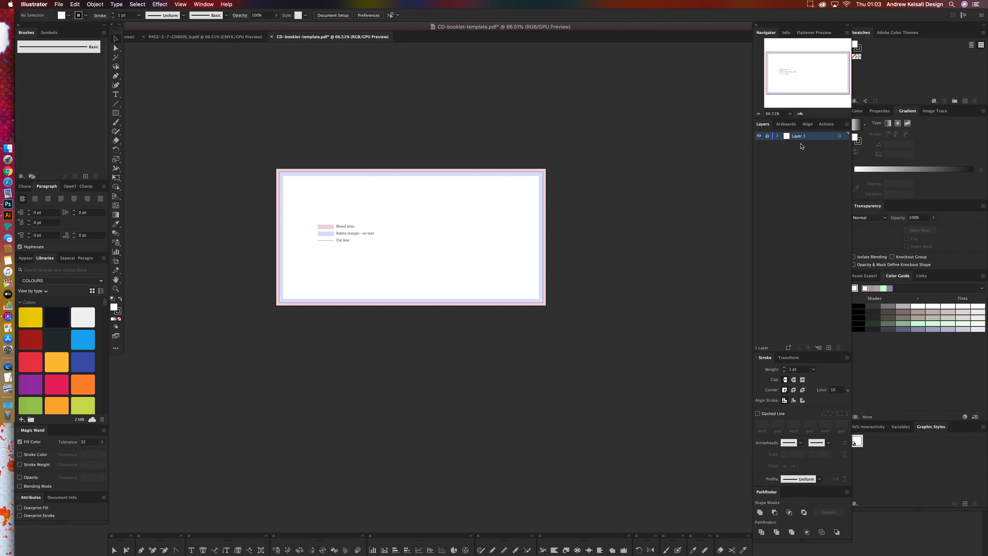
click(829, 347)
click(201, 37)
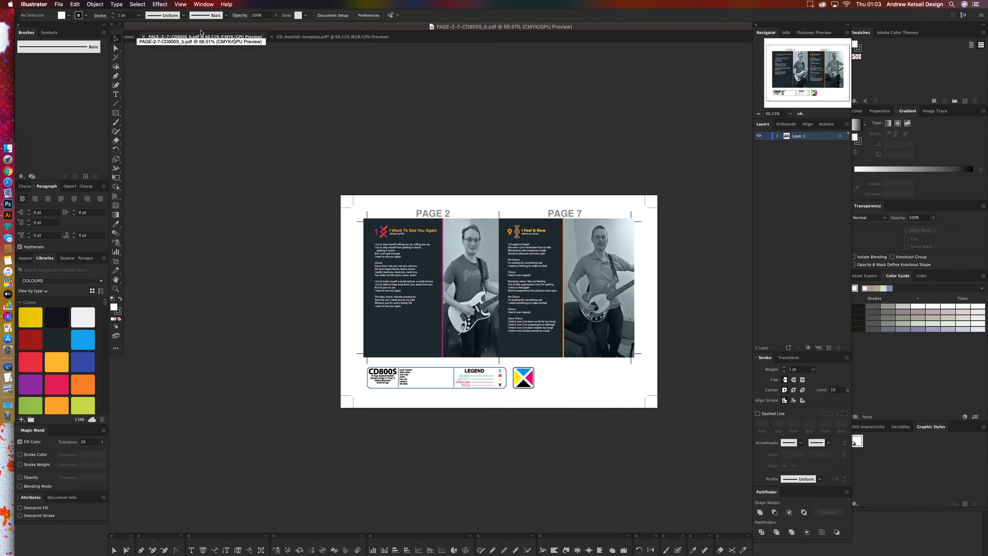